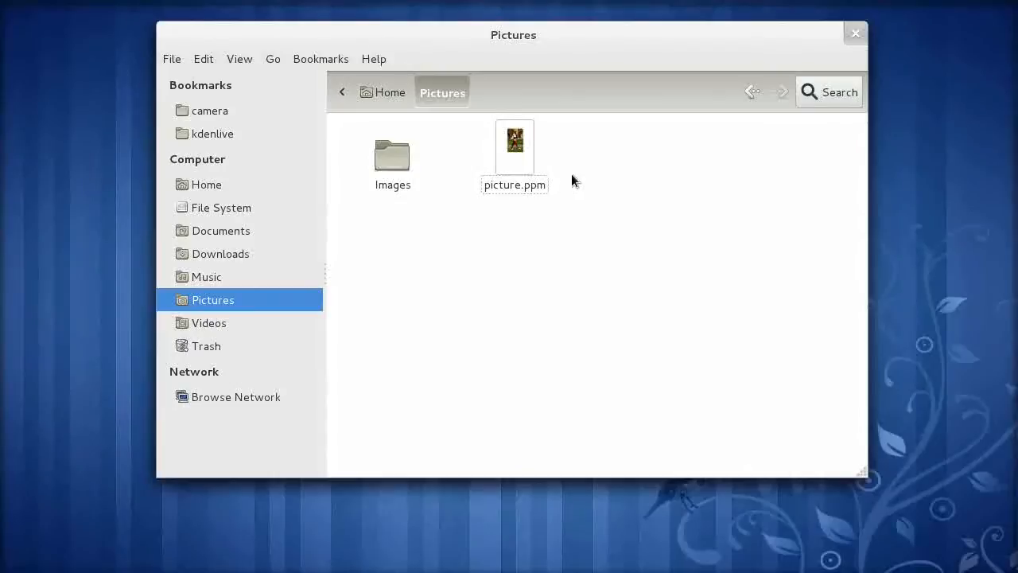
Step: Open picture.ppm from the Pictures folder with the GNU Image Manipulation Program and activate the Move tool
{"action": "right_click", "coordinate": [517, 145]}
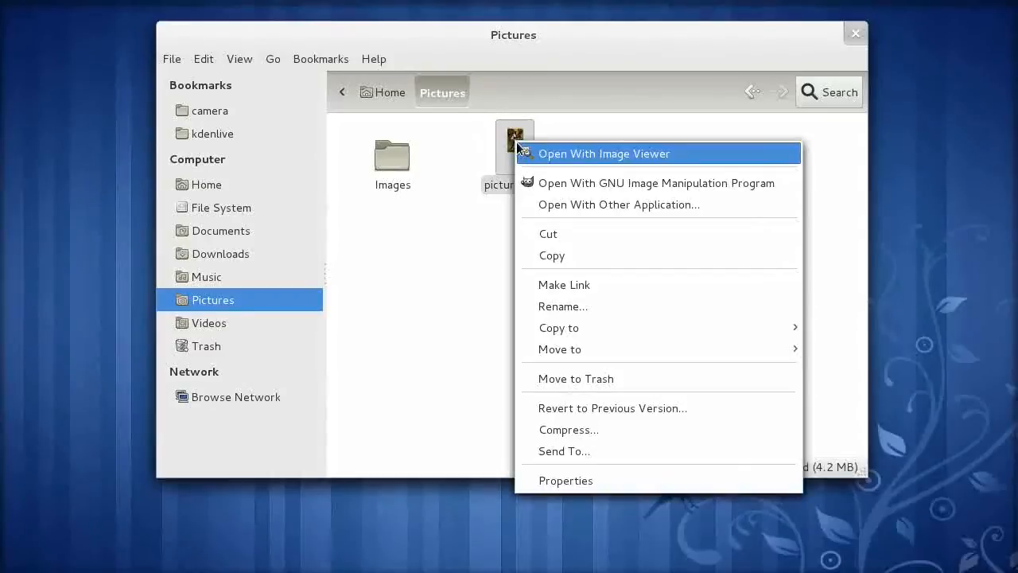
{"action": "left_click", "coordinate": [635, 184]}
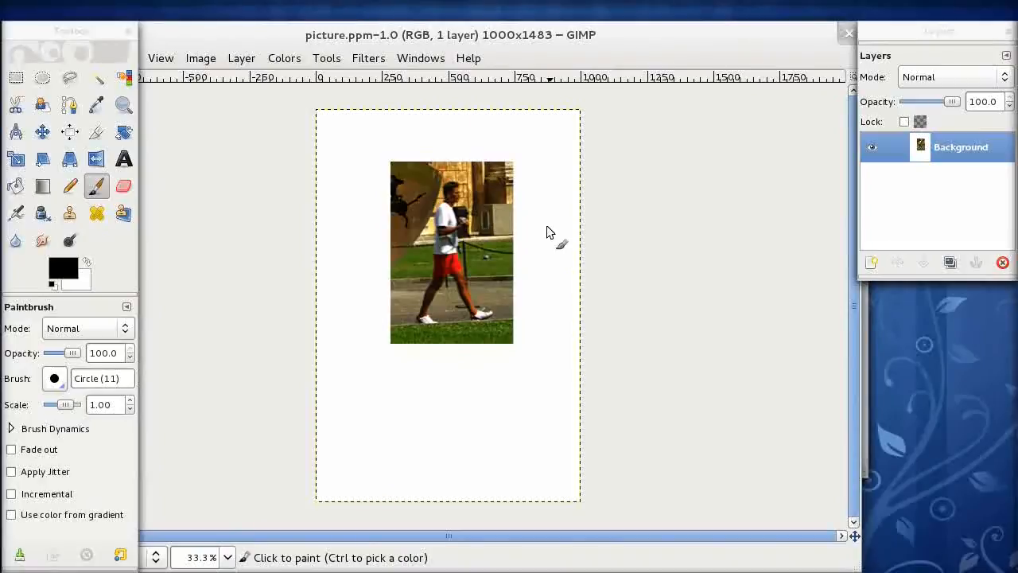
{"action": "left_click", "coordinate": [42, 132]}
{"action": "left_click", "coordinate": [551, 35]}
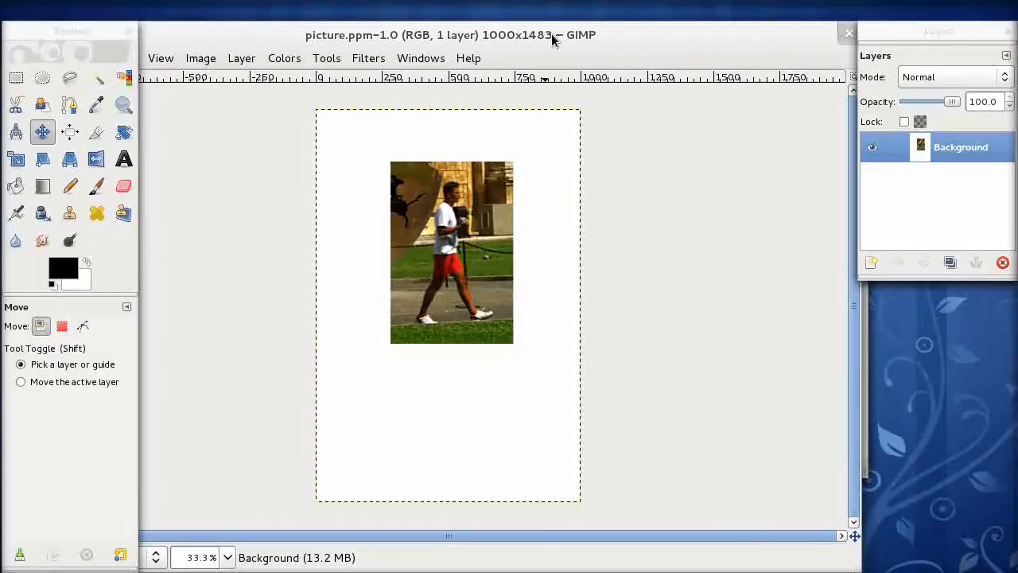
Step: Start a Free Select outline at the back of the walking man's head and trace it over the top of his hair
{"action": "key", "text": "plus"}
{"action": "key", "text": "plus"}
{"action": "key", "text": "plus"}
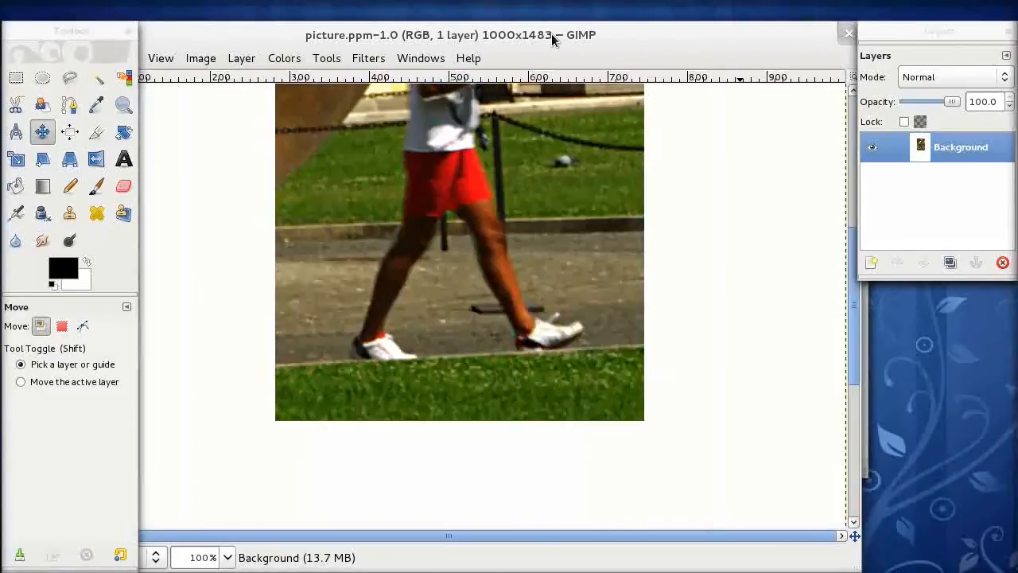
{"action": "scroll", "coordinate": [556, 229], "scroll_direction": "up", "scroll_amount": 5}
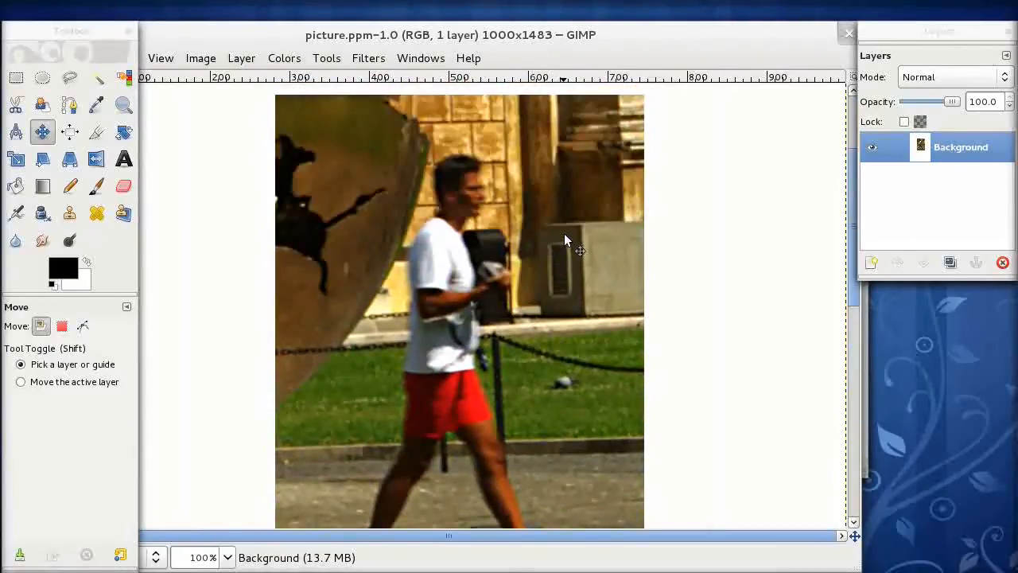
{"action": "scroll", "coordinate": [857, 310], "scroll_direction": "down", "scroll_amount": 1}
{"action": "left_click_drag", "start_coordinate": [857, 310], "coordinate": [859, 318]}
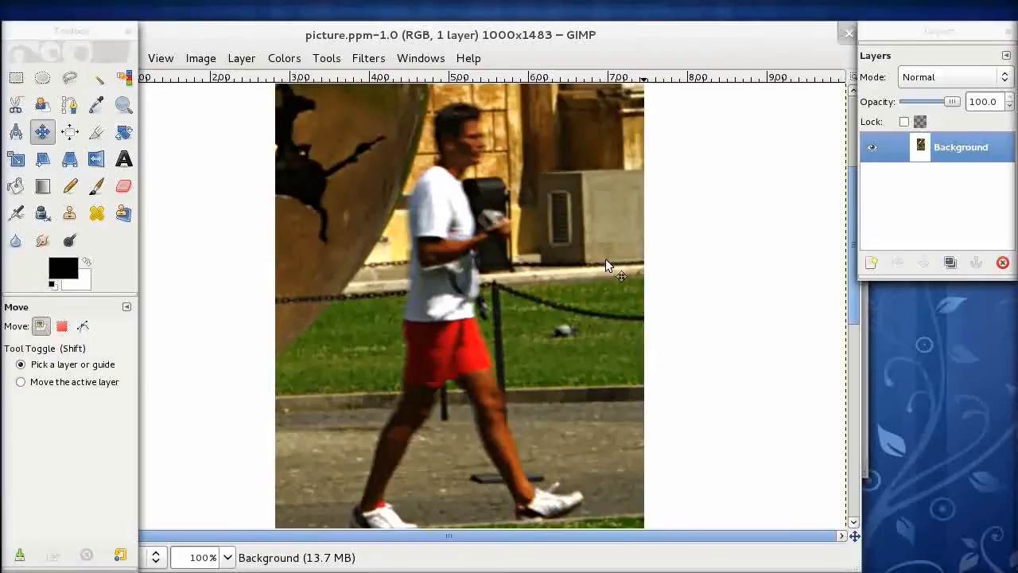
{"action": "left_click", "coordinate": [69, 79]}
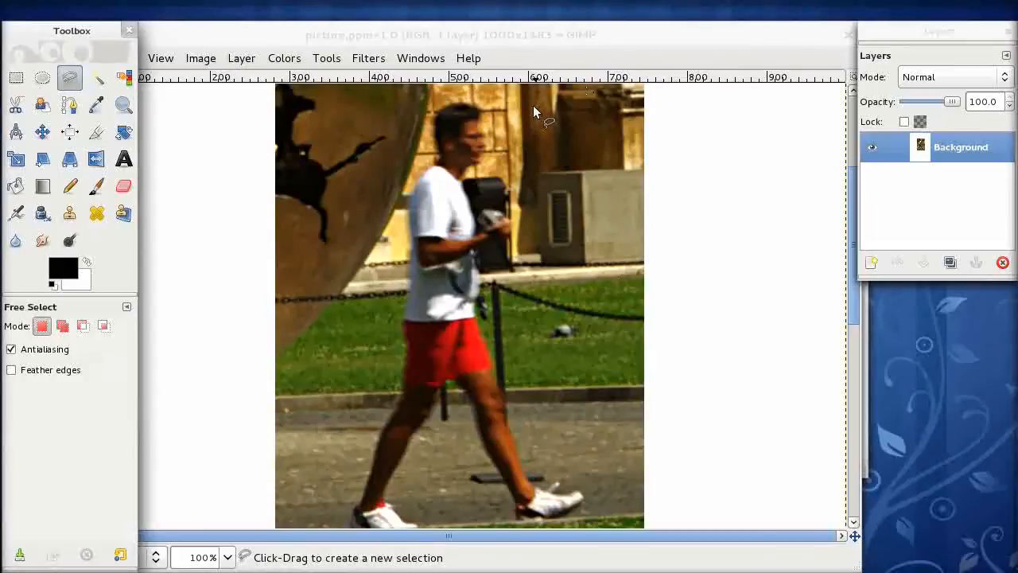
{"action": "left_click", "coordinate": [435, 115]}
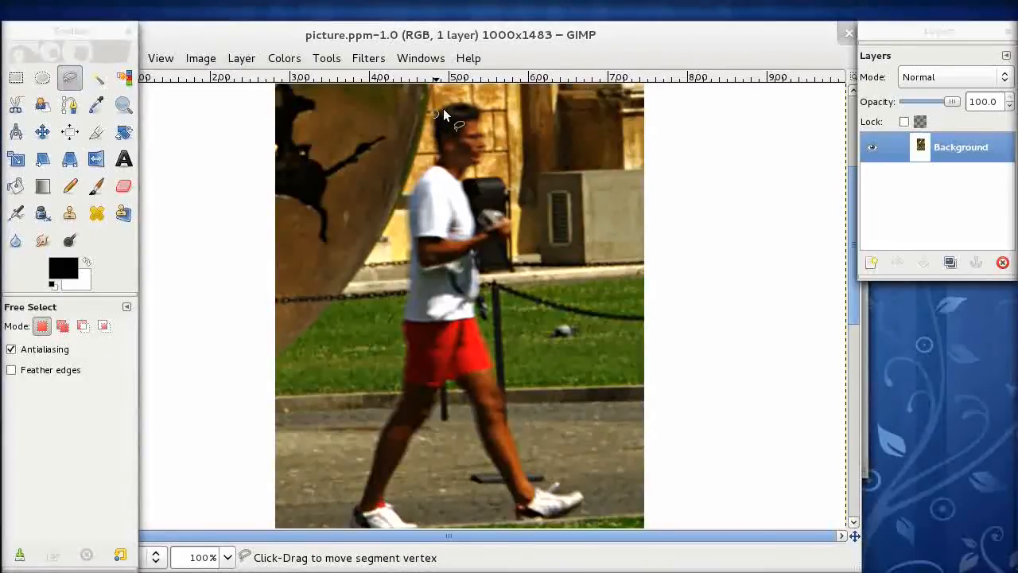
{"action": "left_click", "coordinate": [446, 105]}
{"action": "left_click", "coordinate": [457, 102]}
{"action": "left_click", "coordinate": [472, 104]}
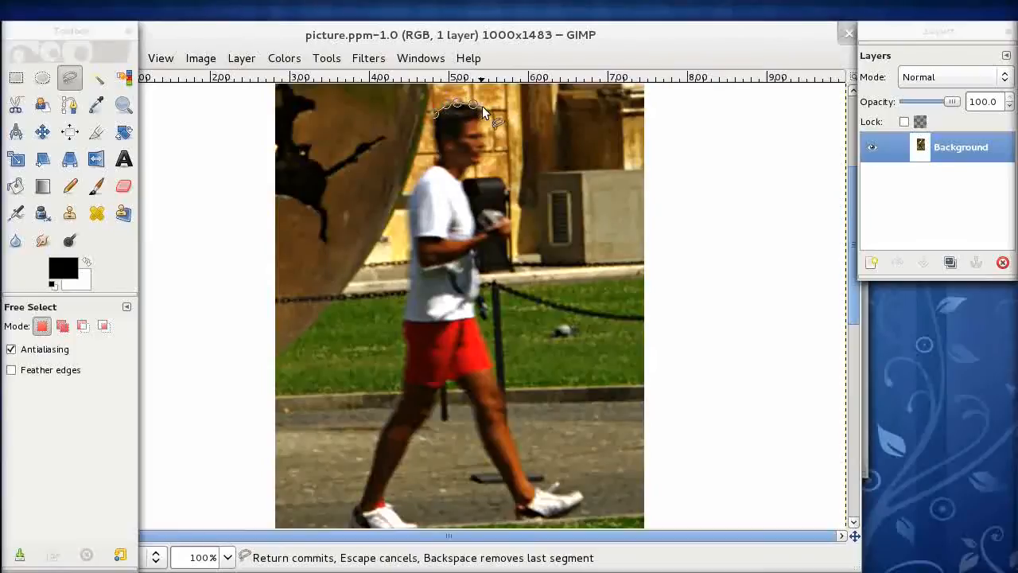
Step: Continue the Free Select outline from the front of the hair down the man's forehead to his nose
{"action": "left_click", "coordinate": [483, 110]}
{"action": "left_click", "coordinate": [480, 123]}
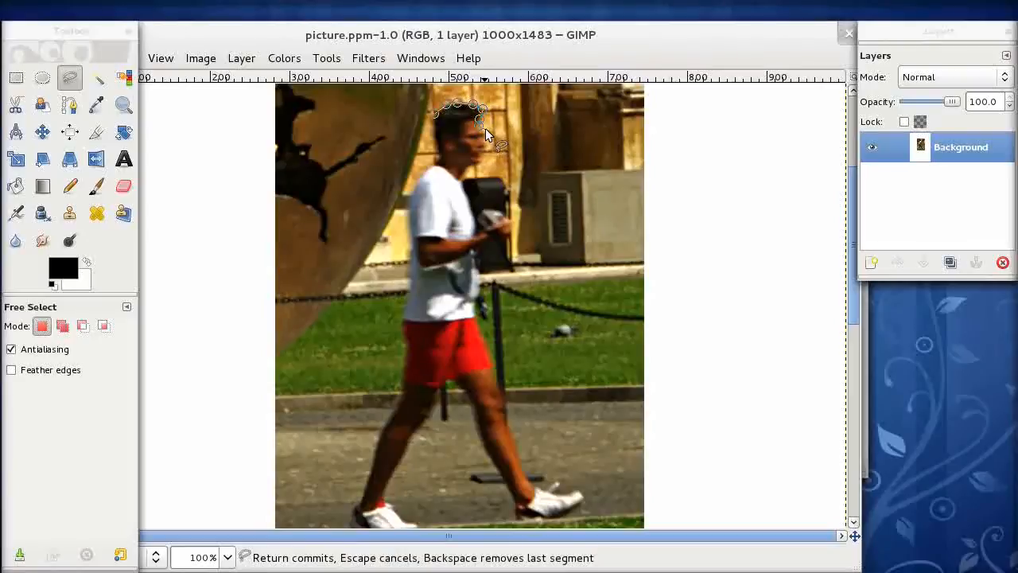
{"action": "left_click", "coordinate": [485, 134]}
{"action": "left_click", "coordinate": [488, 149]}
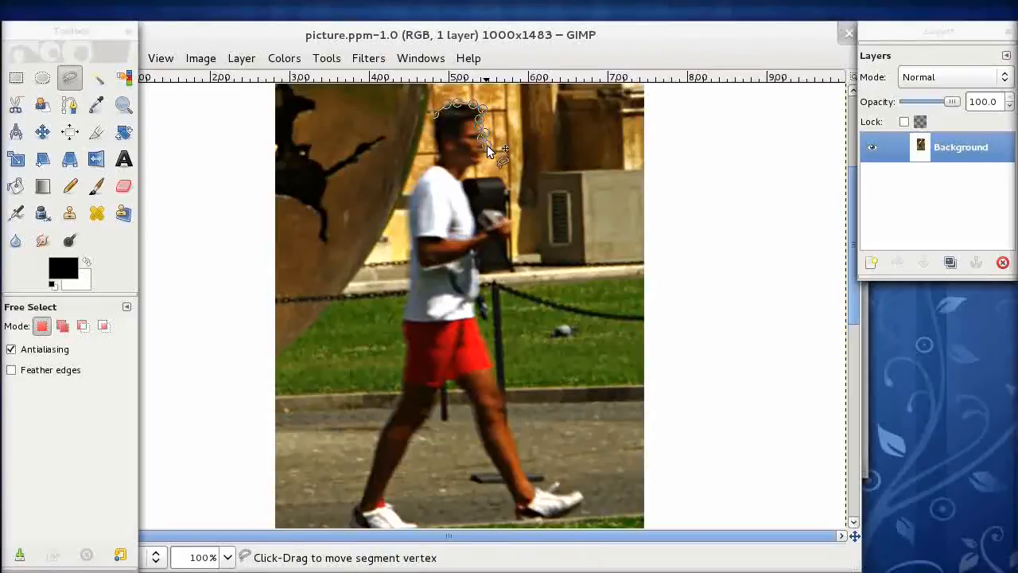
{"action": "left_click", "coordinate": [487, 158]}
Step: Trace the outline around the man's mouth and chin and down the front of his neck
{"action": "scroll", "coordinate": [509, 154], "scroll_direction": "up", "scroll_amount": 1}
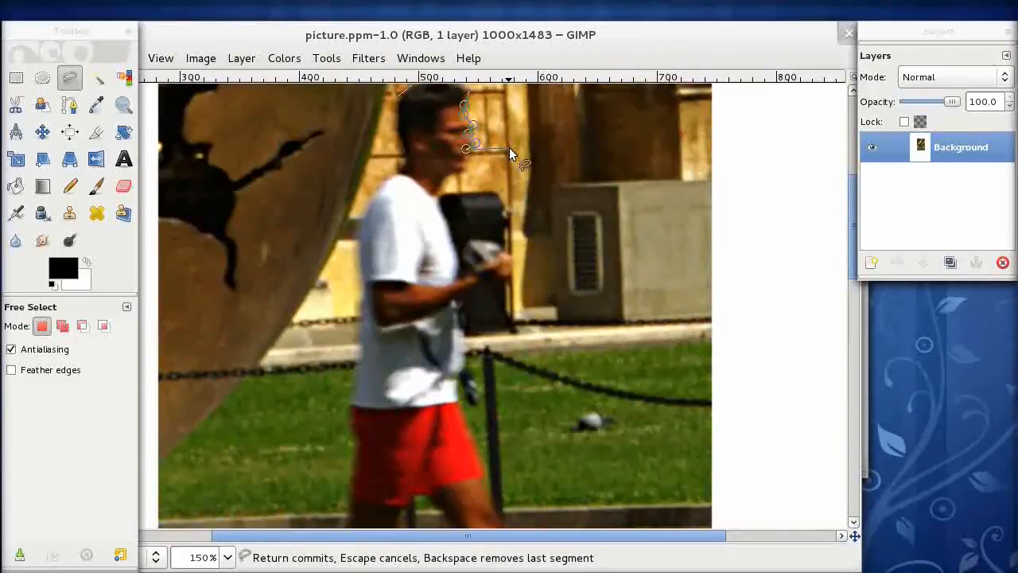
{"action": "scroll", "coordinate": [509, 147], "scroll_direction": "up", "scroll_amount": 3}
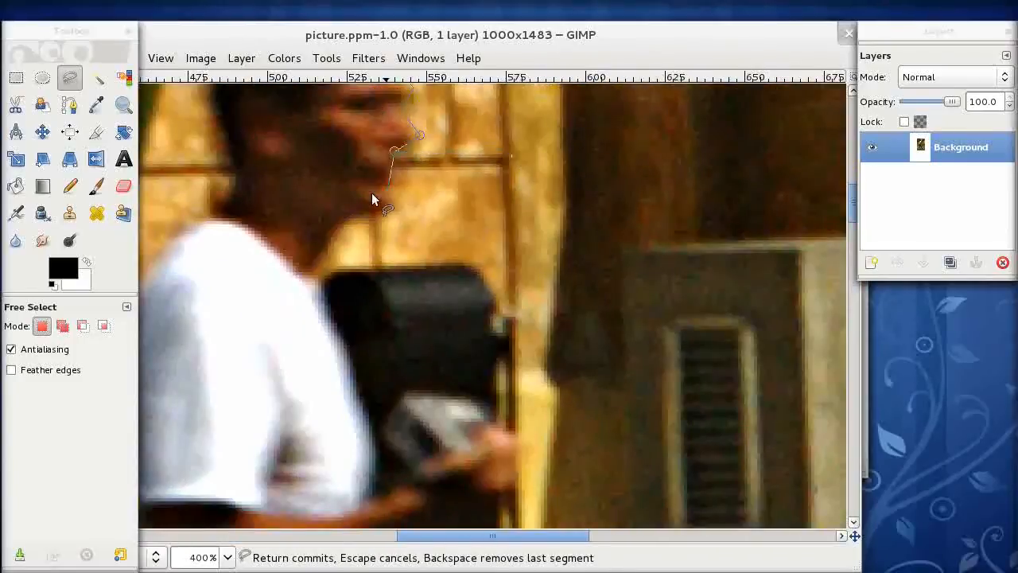
{"action": "left_click", "coordinate": [392, 165]}
{"action": "left_click", "coordinate": [391, 204]}
{"action": "left_click", "coordinate": [351, 214]}
{"action": "left_click", "coordinate": [339, 226]}
{"action": "left_click", "coordinate": [324, 246]}
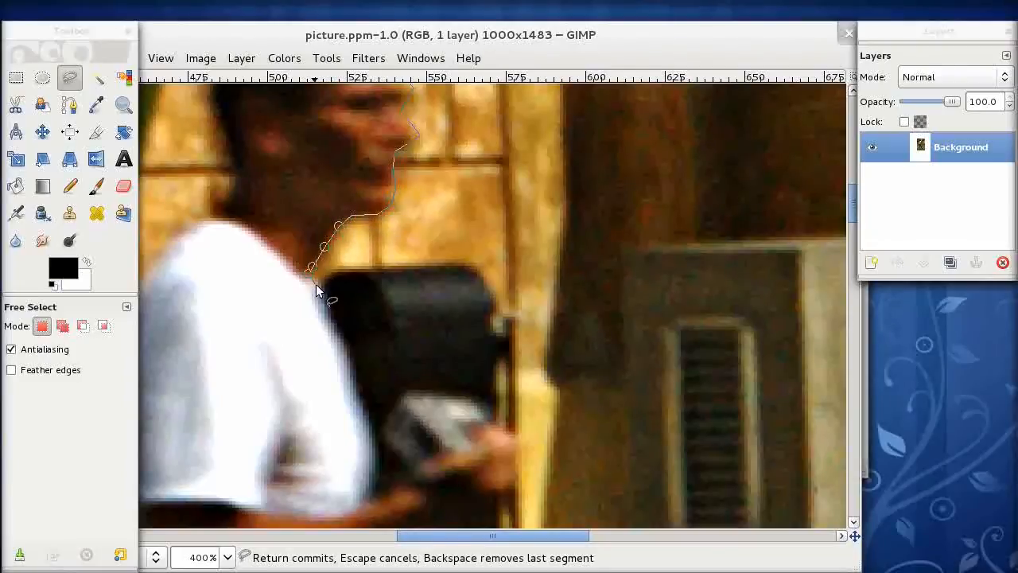
Step: Extend the outline down the front of the man's white shirt along his chest
{"action": "left_click", "coordinate": [338, 338]}
{"action": "left_click", "coordinate": [349, 365]}
{"action": "left_click", "coordinate": [350, 382]}
{"action": "left_click", "coordinate": [357, 407]}
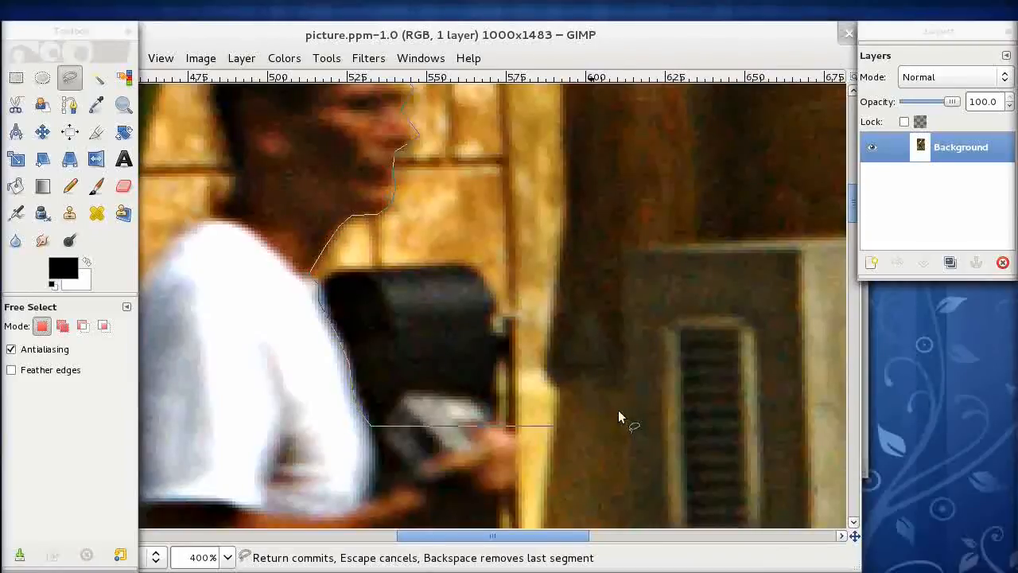
Step: Trace the outline down to the forearm, along its upper edge and around the near side of the handheld camera
{"action": "scroll", "coordinate": [700, 346], "scroll_direction": "down", "scroll_amount": 5}
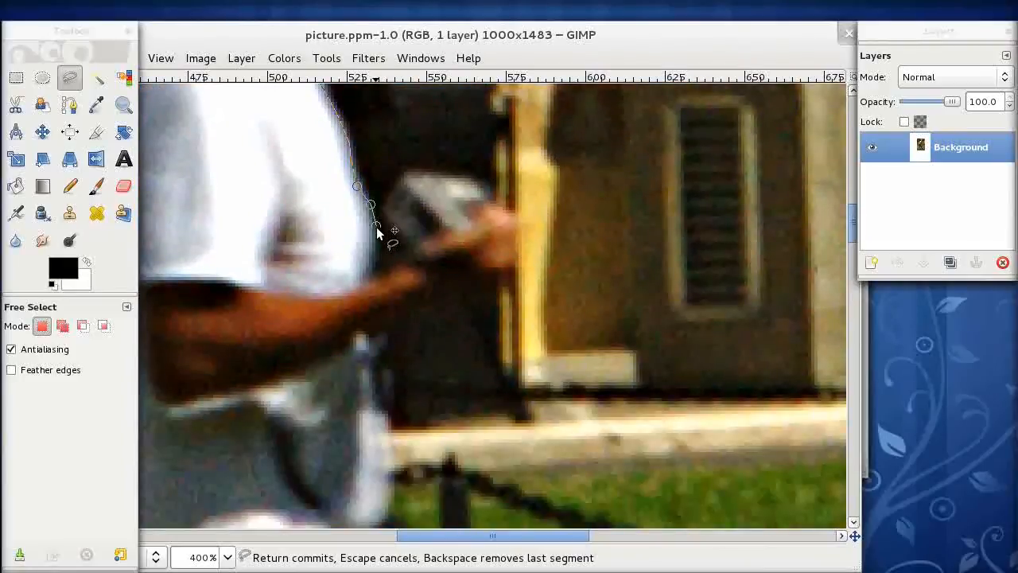
{"action": "left_click", "coordinate": [373, 256]}
{"action": "left_click", "coordinate": [391, 268]}
{"action": "left_click", "coordinate": [411, 258]}
{"action": "left_click", "coordinate": [386, 222]}
{"action": "left_click", "coordinate": [382, 205]}
{"action": "left_click", "coordinate": [391, 186]}
{"action": "left_click", "coordinate": [405, 171]}
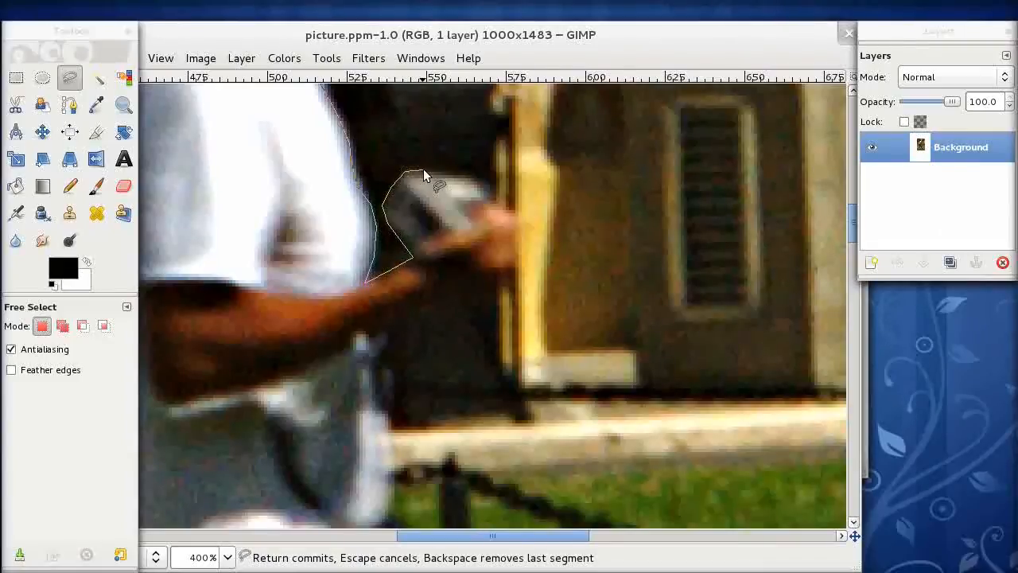
Step: Continue the outline along the top of the camera and over the man's fingers
{"action": "left_click", "coordinate": [459, 172]}
{"action": "left_click", "coordinate": [475, 175]}
{"action": "left_click", "coordinate": [491, 184]}
{"action": "left_click", "coordinate": [508, 208]}
{"action": "left_click", "coordinate": [520, 215]}
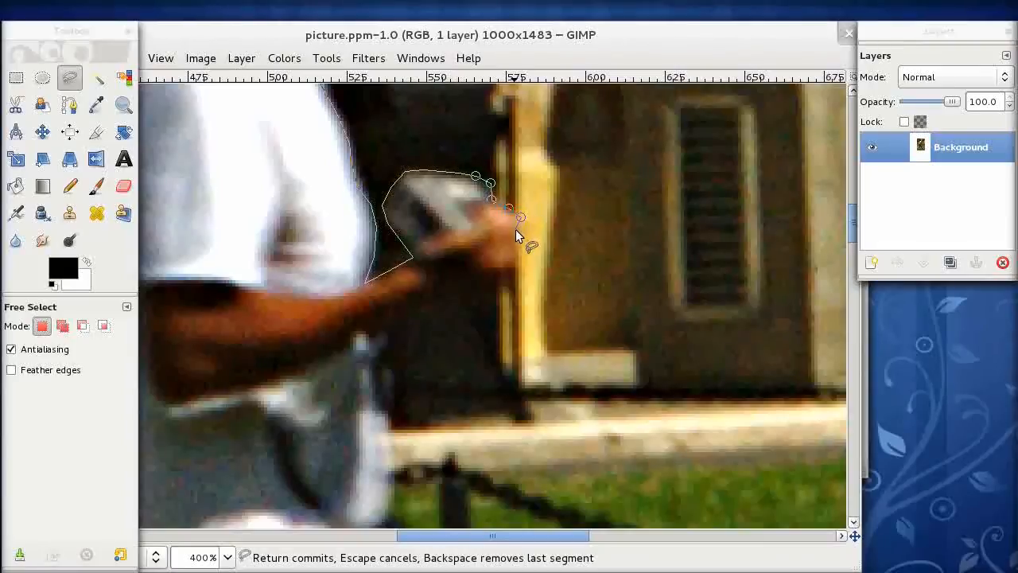
Step: Trace the outline around the underside of the hand and back along the lower edge of the forearm
{"action": "left_click", "coordinate": [513, 264]}
{"action": "left_click", "coordinate": [457, 272]}
{"action": "left_click", "coordinate": [440, 275]}
{"action": "left_click", "coordinate": [434, 285]}
{"action": "left_click", "coordinate": [416, 306]}
{"action": "left_click", "coordinate": [389, 328]}
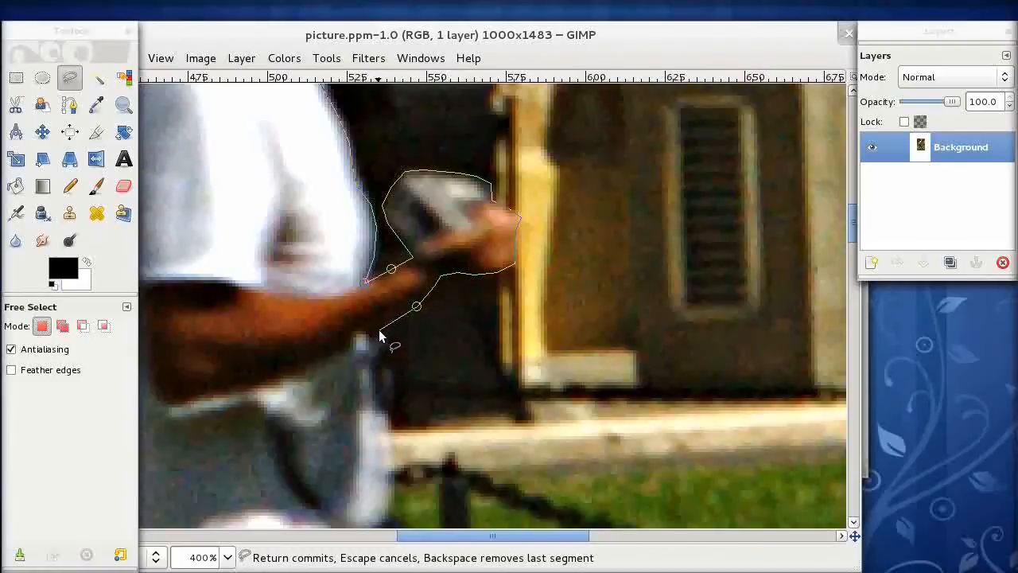
Step: Extend the outline down the front of the shirt below the man's arm
{"action": "left_click", "coordinate": [388, 393]}
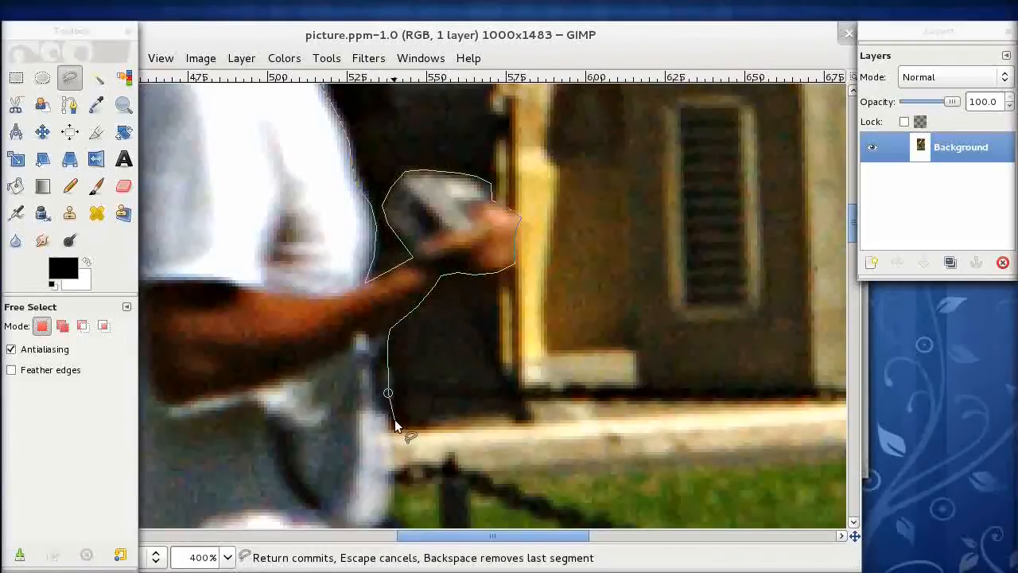
{"action": "left_click", "coordinate": [390, 426]}
{"action": "left_click_drag", "start_coordinate": [851, 215], "coordinate": [849, 236]}
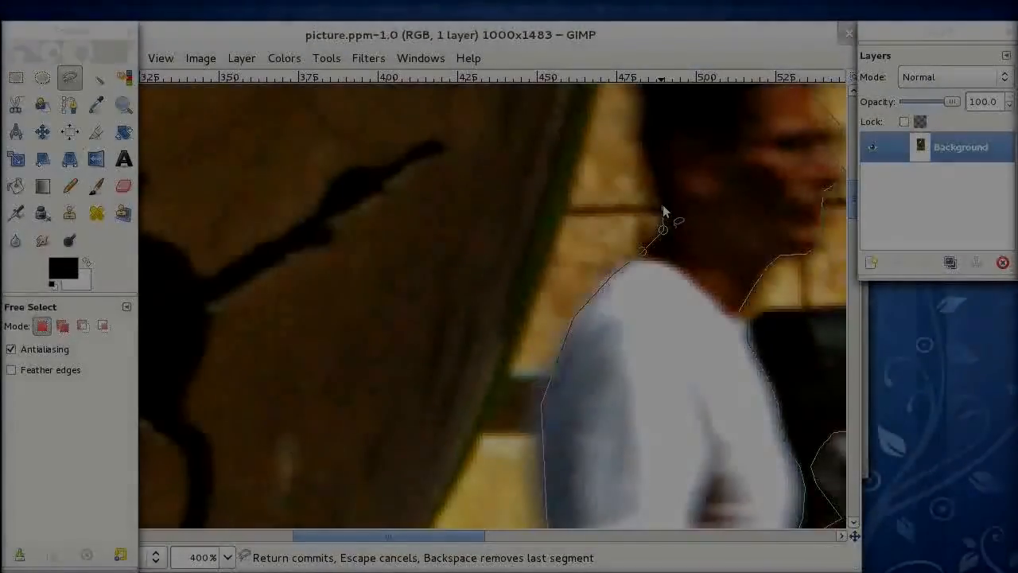
Step: Trace the outline up the back of the man's neck and head and close it at its starting point
{"action": "left_click", "coordinate": [663, 207]}
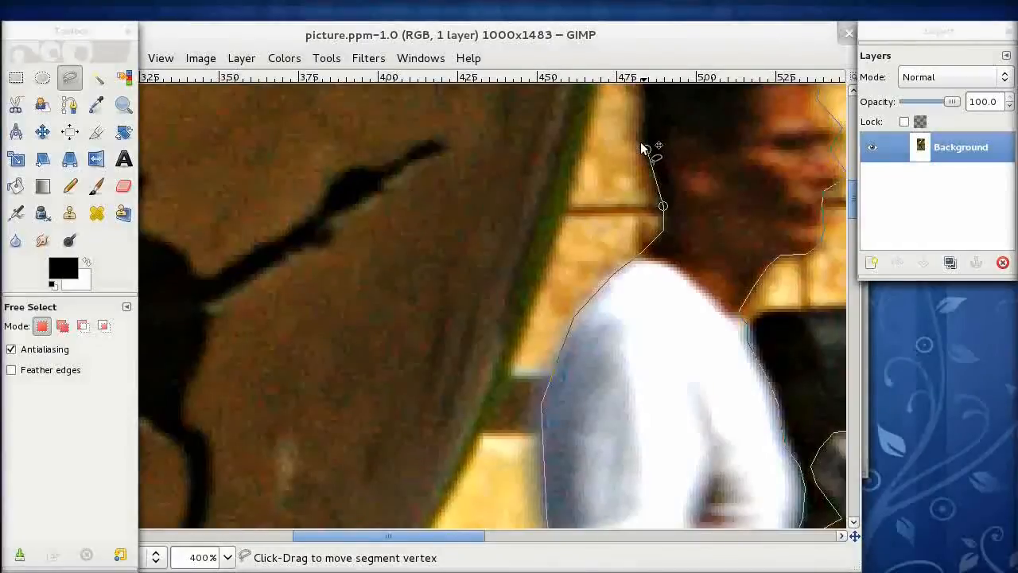
{"action": "left_click", "coordinate": [637, 138]}
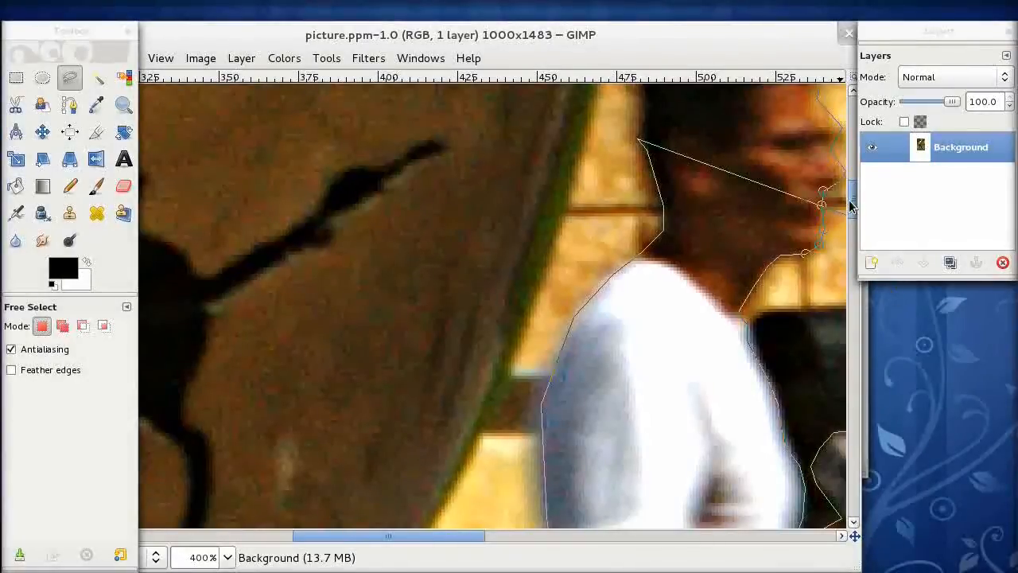
{"action": "scroll", "coordinate": [850, 205], "scroll_direction": "up", "scroll_amount": 5}
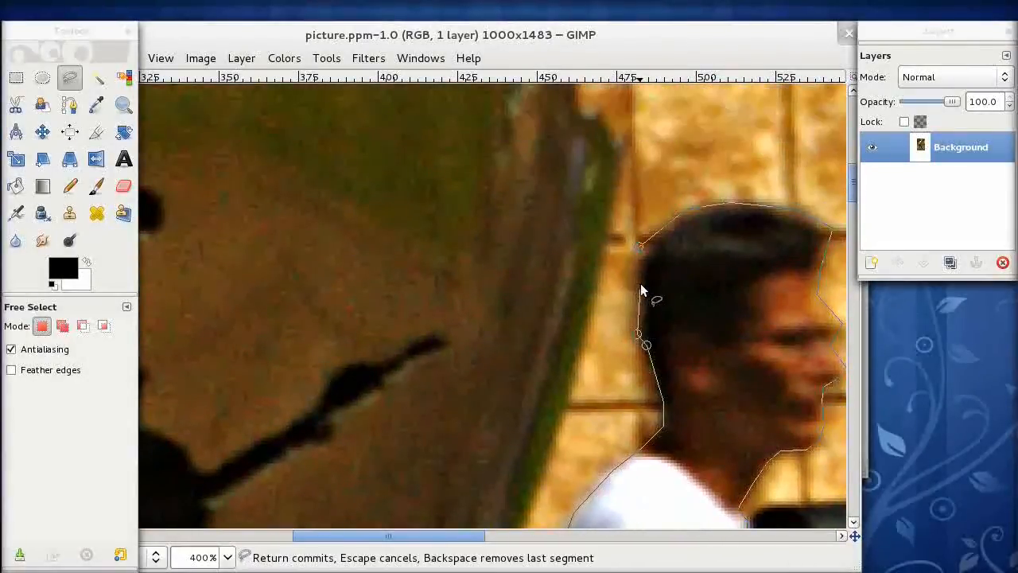
{"action": "left_click", "coordinate": [639, 279]}
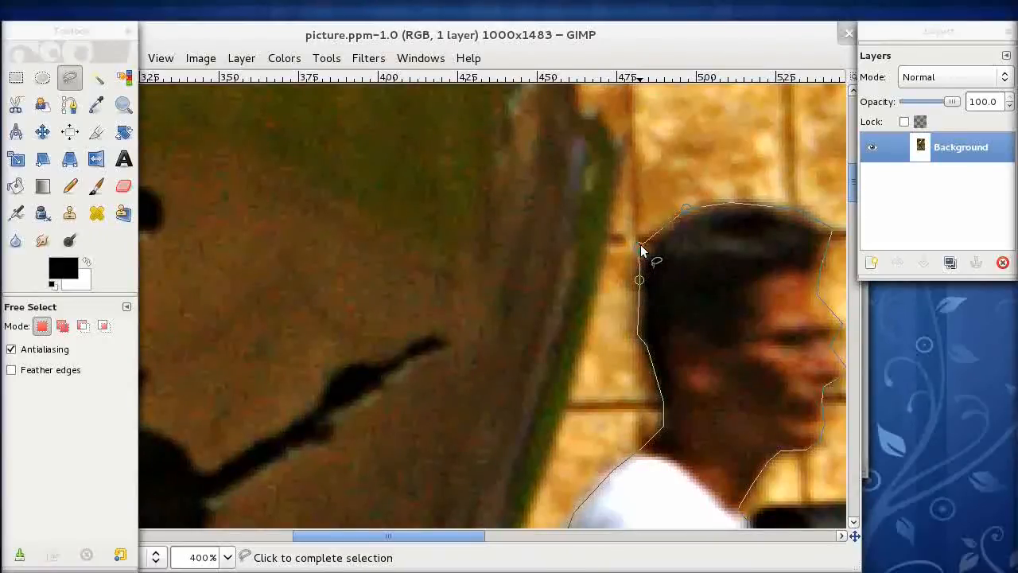
{"action": "left_click", "coordinate": [642, 252]}
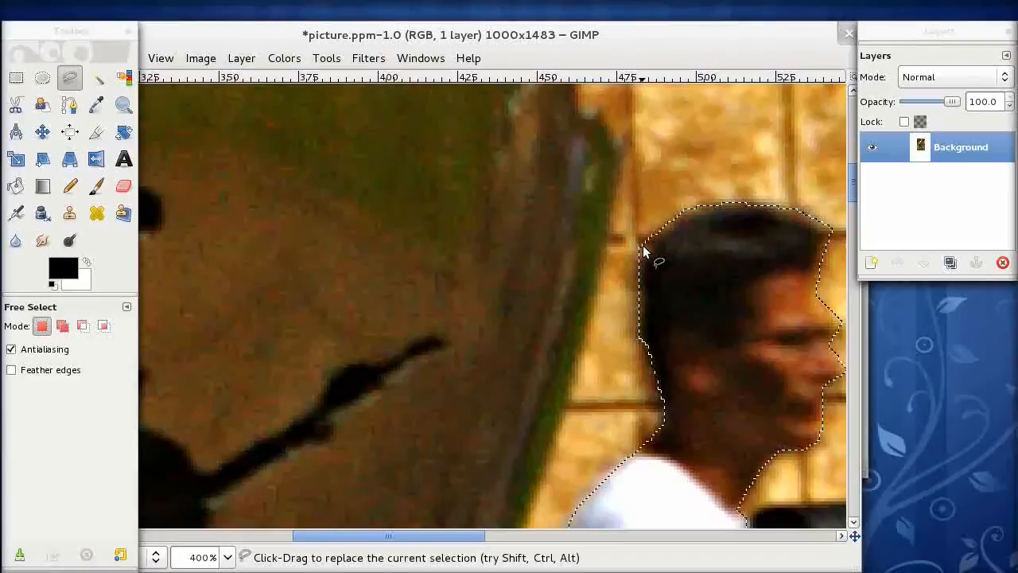
Step: Cut the selected man out of the Background layer and paste him onto a new layer of his own
{"action": "key", "text": "minus"}
{"action": "key", "text": "minus"}
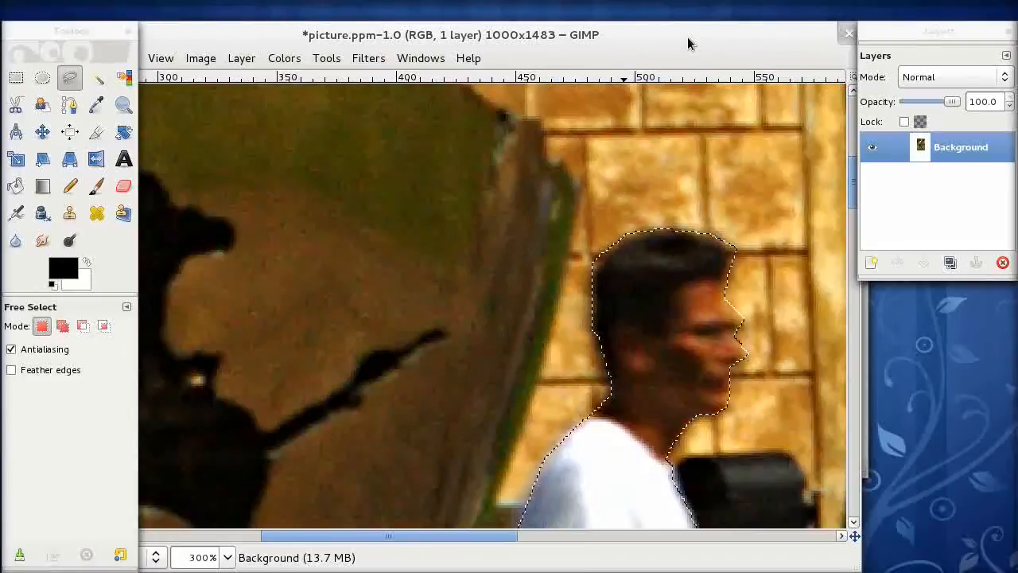
{"action": "key", "text": "minus"}
{"action": "key", "text": "minus"}
{"action": "key", "text": "minus"}
{"action": "key", "text": "minus"}
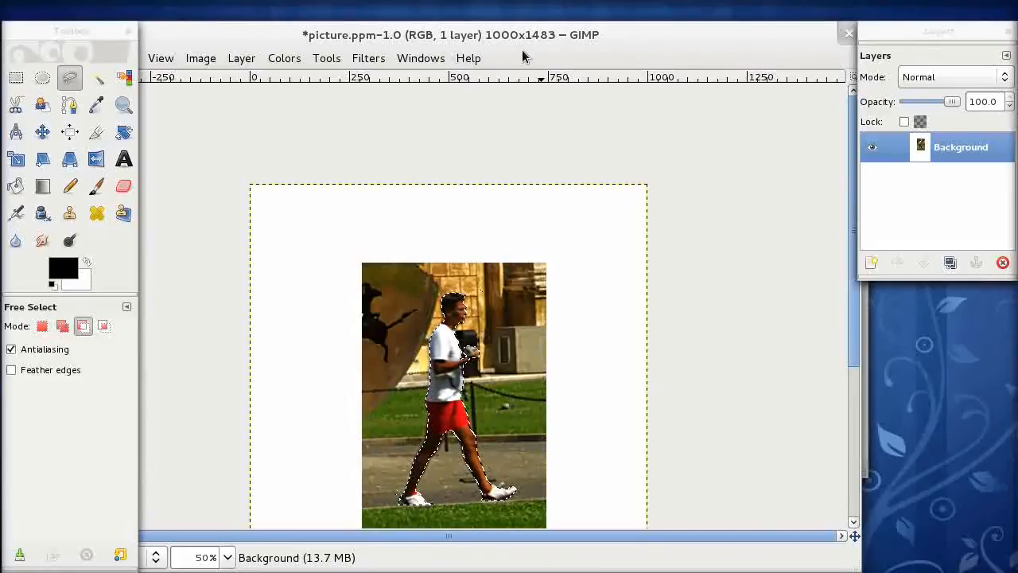
{"action": "key", "text": "ctrl+x"}
{"action": "key", "text": "ctrl+v"}
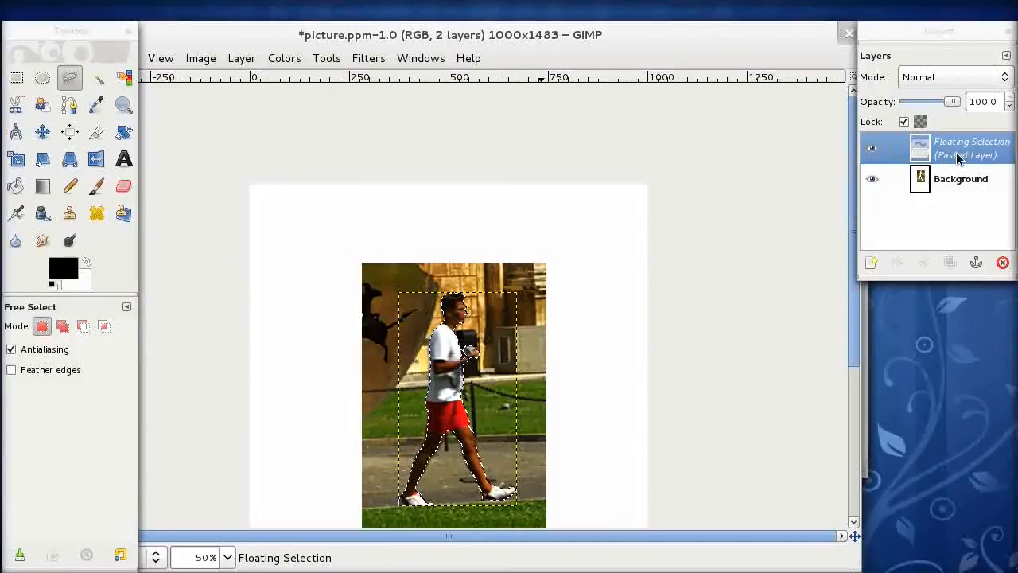
{"action": "left_click", "coordinate": [870, 264]}
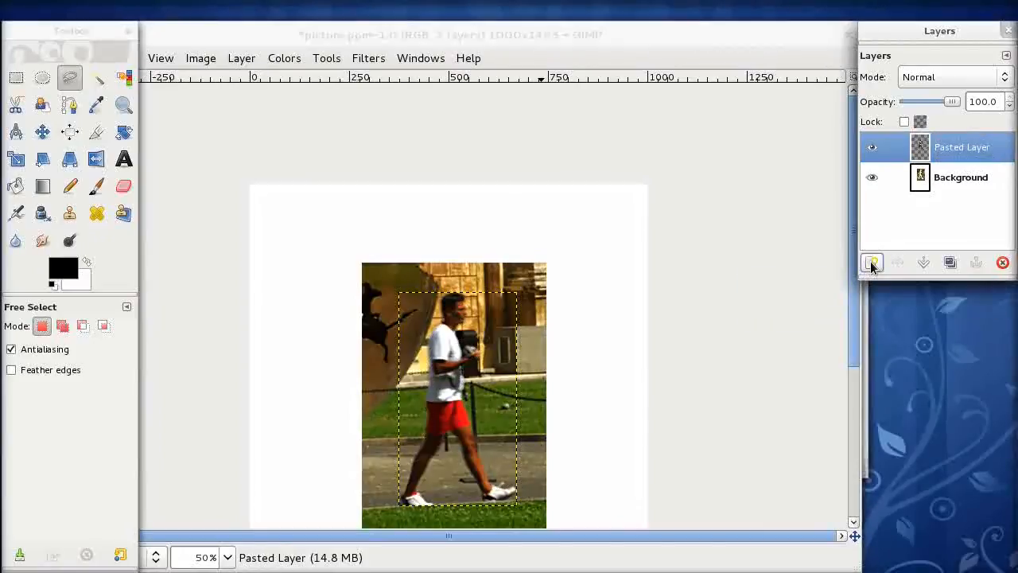
Step: Rename the pasted layer as Man
{"action": "double_click", "coordinate": [948, 150]}
{"action": "type", "text": "Man"}
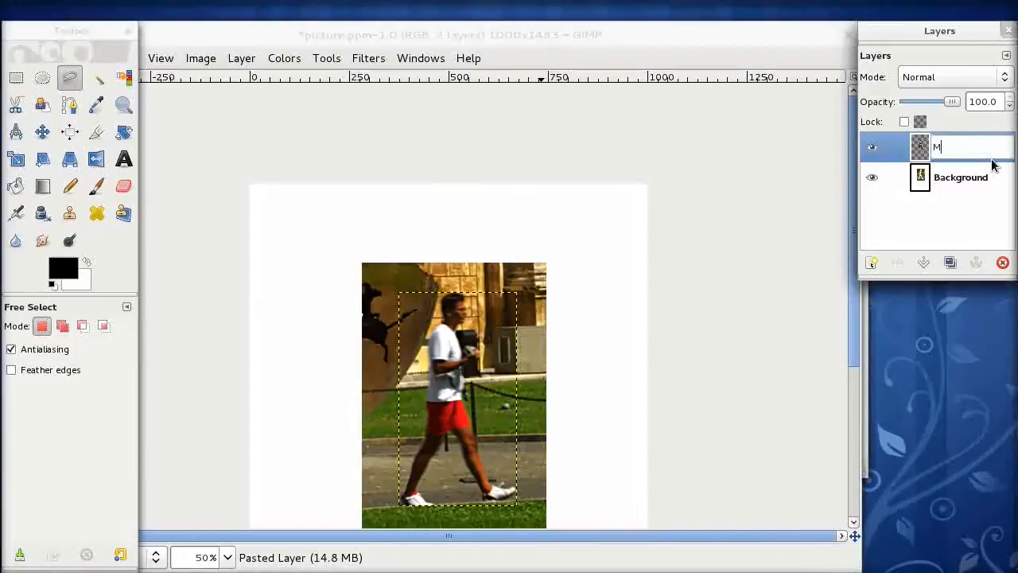
{"action": "key", "text": "Return"}
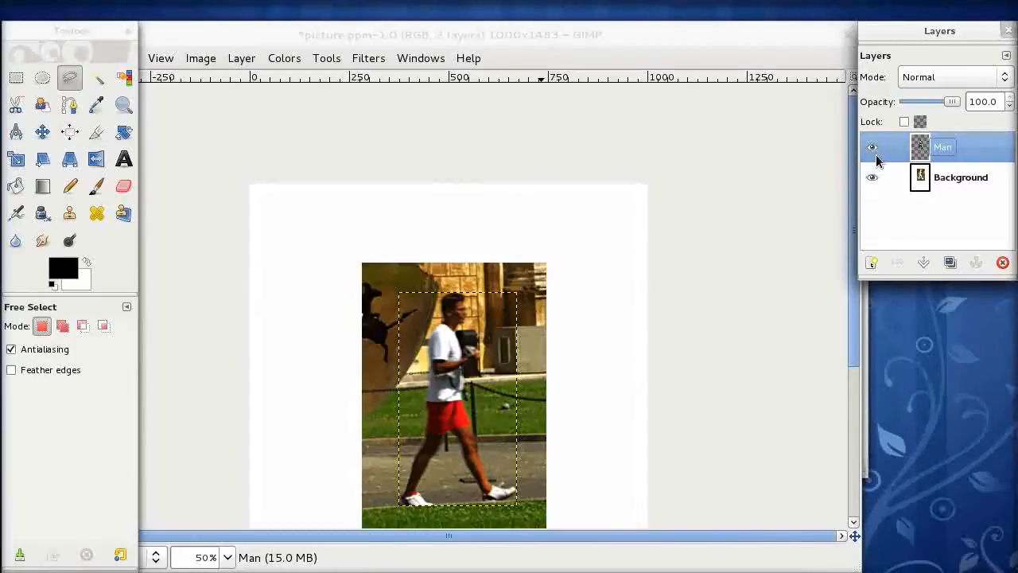
Step: Toggle the Man layer's visibility off and on, and hide the Background layer to inspect the cutout alone
{"action": "left_click", "coordinate": [873, 149]}
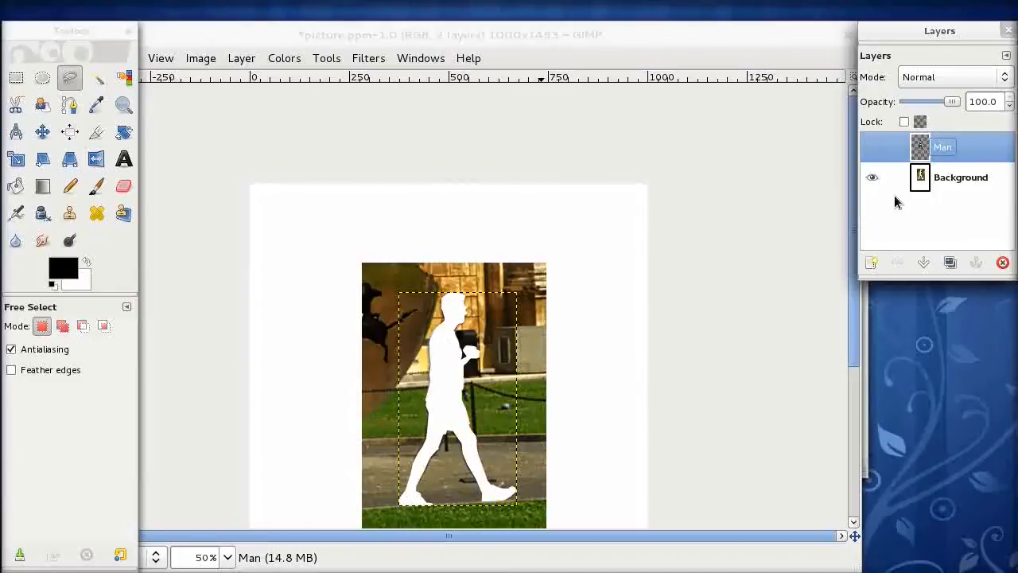
{"action": "left_click", "coordinate": [921, 178]}
{"action": "left_click", "coordinate": [873, 178]}
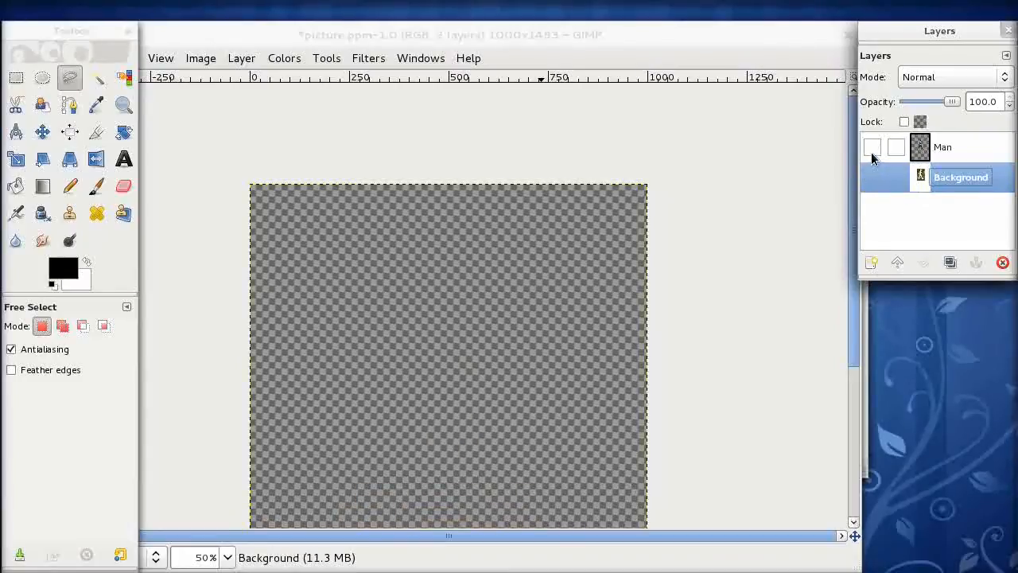
{"action": "left_click", "coordinate": [873, 147]}
{"action": "scroll", "coordinate": [626, 319], "scroll_direction": "down", "scroll_amount": 5}
{"action": "scroll", "coordinate": [627, 320], "scroll_direction": "up", "scroll_amount": 2}
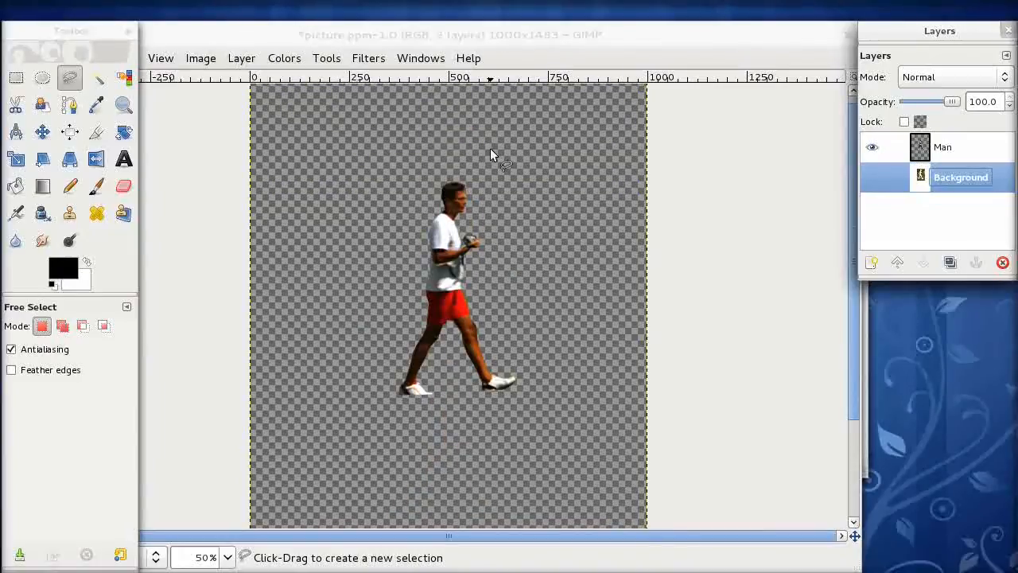
Step: With Free Select, start outlining the man's near arm from the shoulder down the back of the sleeve to the elbow
{"action": "left_click", "coordinate": [528, 50]}
{"action": "key", "text": "minus"}
{"action": "key", "text": "minus"}
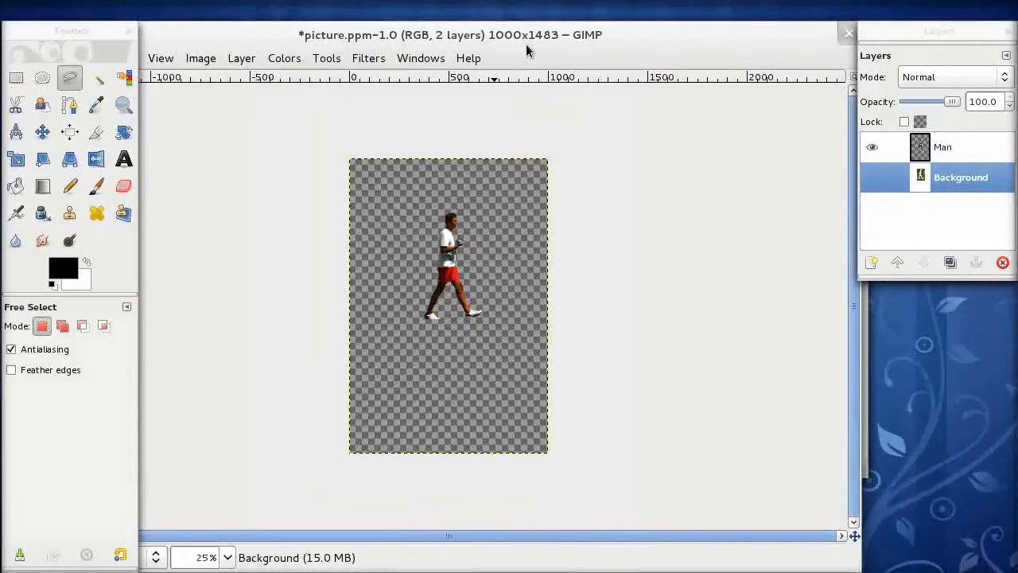
{"action": "key", "text": "plus"}
{"action": "key", "text": "plus"}
{"action": "key", "text": "plus"}
{"action": "key", "text": "plus"}
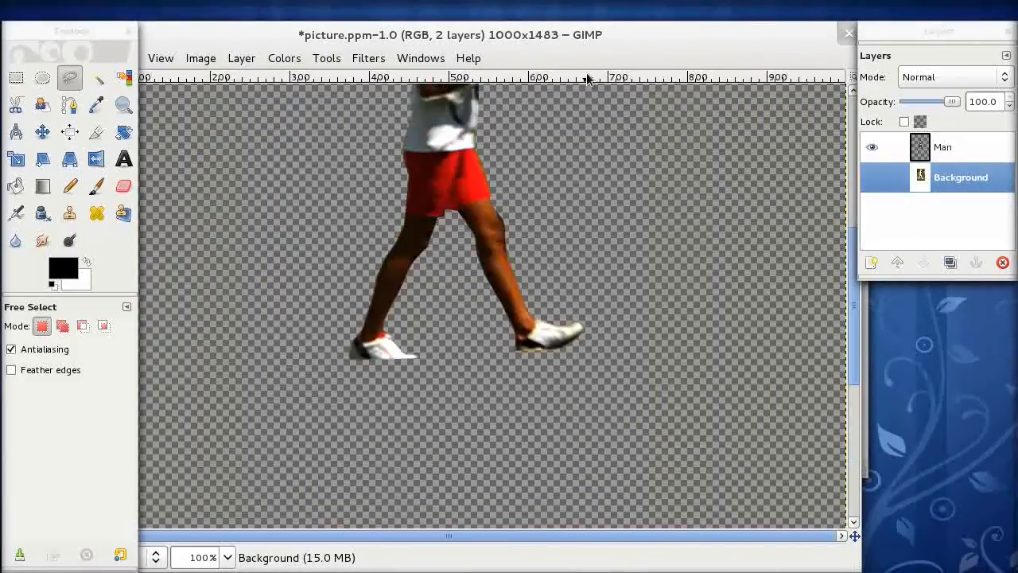
{"action": "left_click_drag", "start_coordinate": [857, 329], "coordinate": [856, 223]}
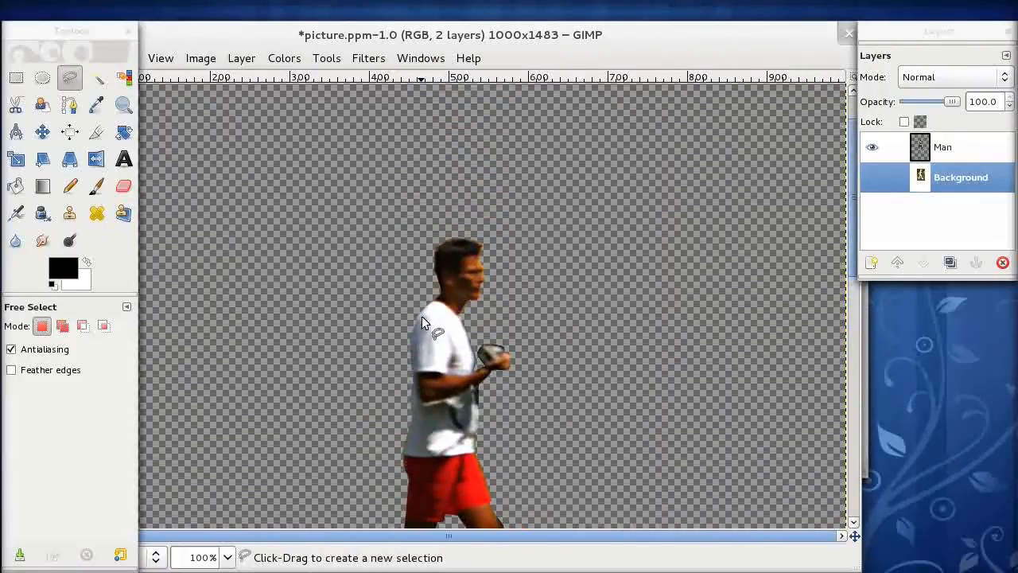
{"action": "left_click", "coordinate": [421, 314]}
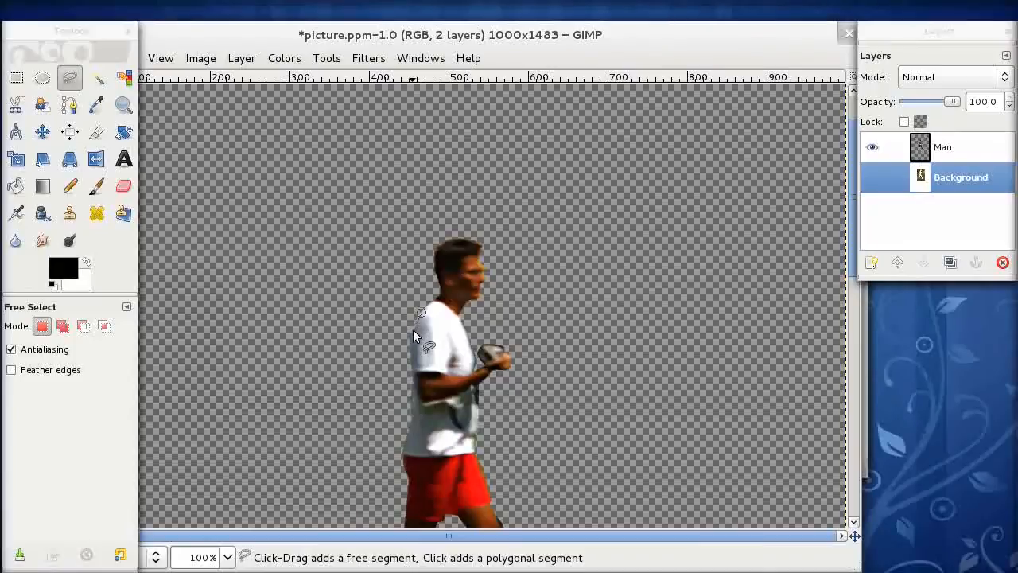
{"action": "left_click", "coordinate": [411, 360]}
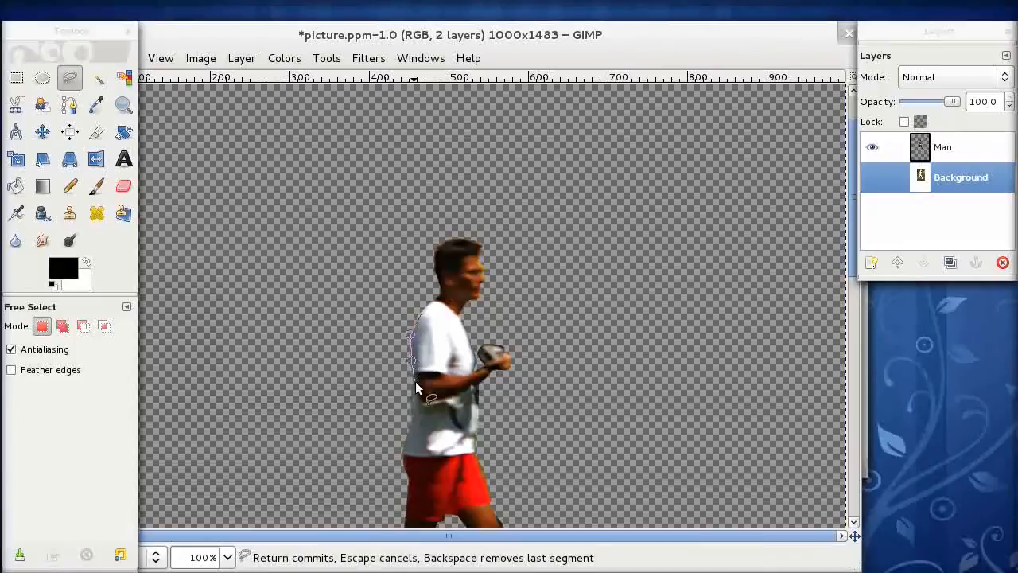
{"action": "left_click", "coordinate": [416, 392]}
{"action": "left_click", "coordinate": [419, 400]}
{"action": "left_click", "coordinate": [426, 401]}
Step: Continue the arm outline along the underside of the forearm, around the hand and held object, and back towards the elbow crease
{"action": "left_click", "coordinate": [451, 396]}
{"action": "left_click", "coordinate": [476, 385]}
{"action": "left_click", "coordinate": [504, 353]}
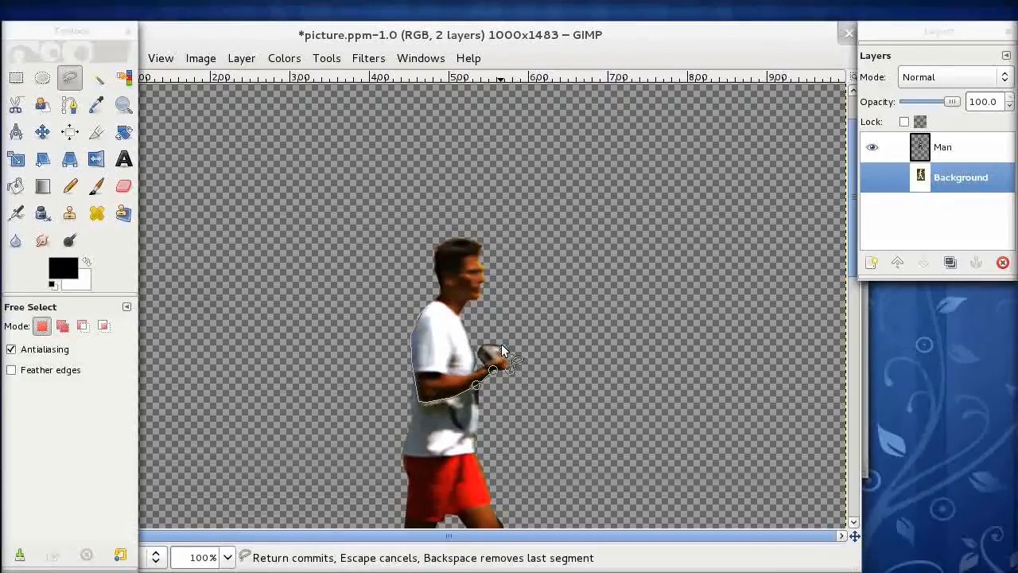
{"action": "left_click", "coordinate": [479, 343]}
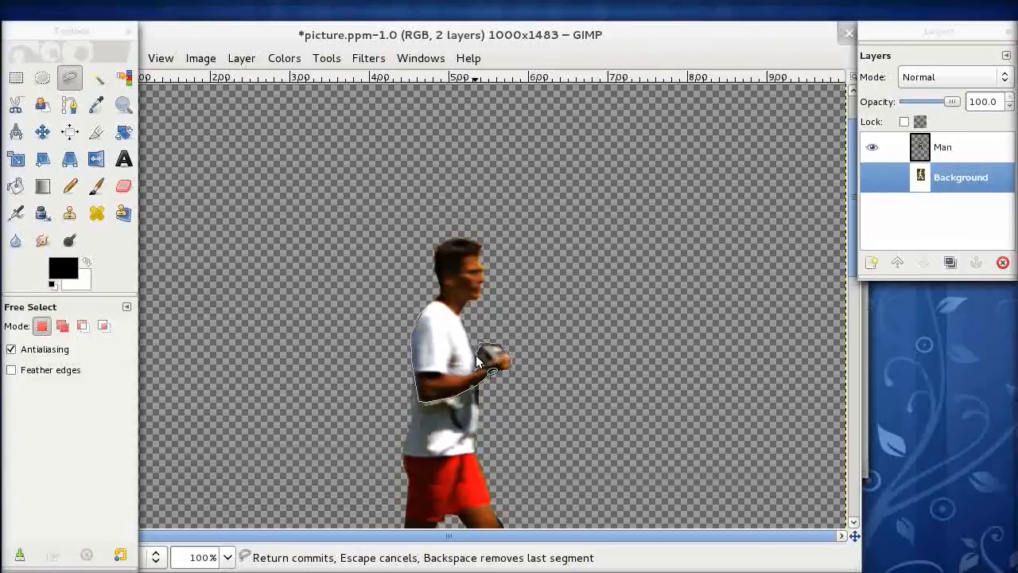
{"action": "left_click", "coordinate": [468, 372]}
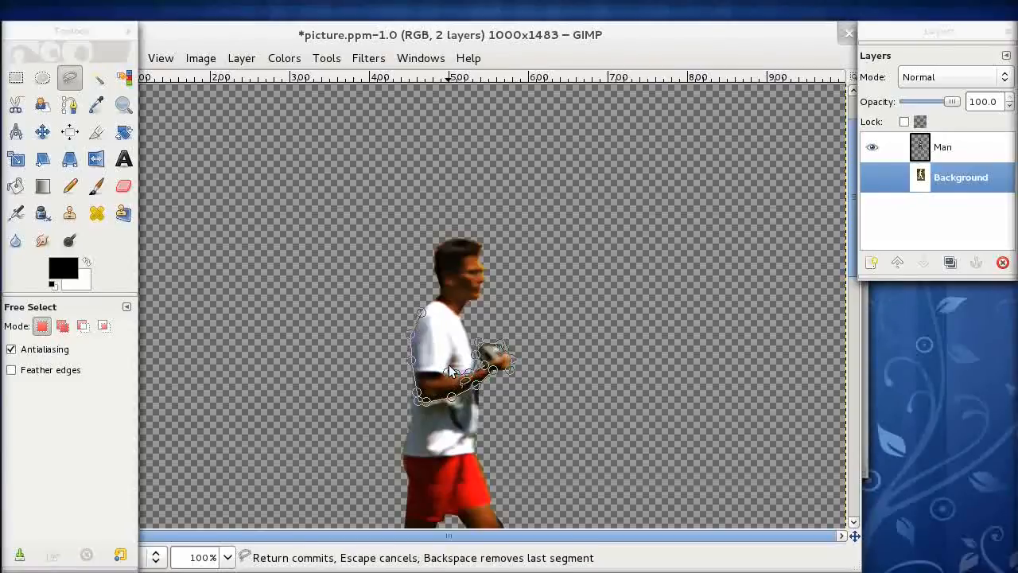
Step: Trace the outline up the inner edge of the sleeve and close it at its starting point on the shoulder
{"action": "left_click", "coordinate": [447, 362]}
{"action": "left_click", "coordinate": [454, 351]}
{"action": "left_click", "coordinate": [446, 332]}
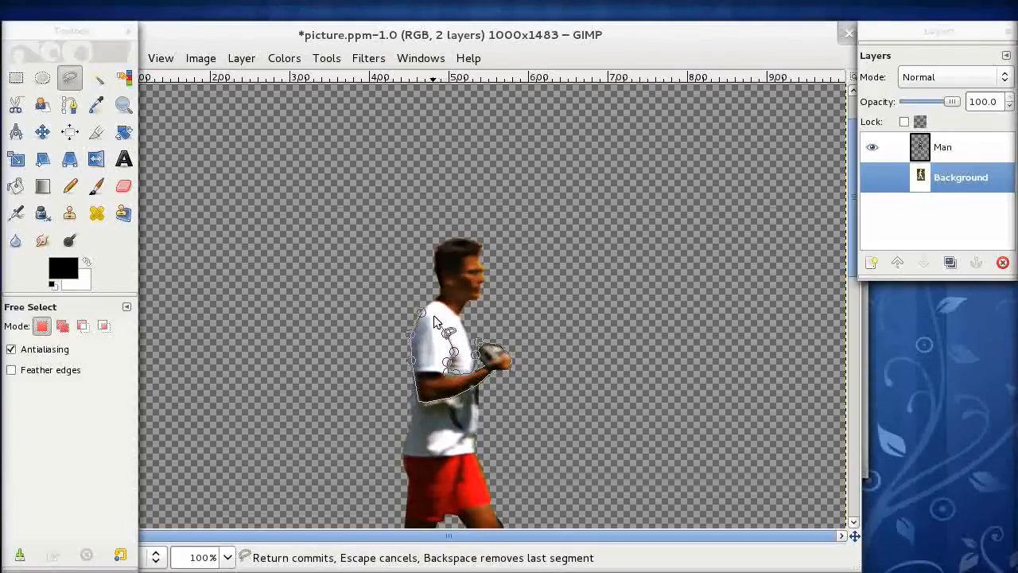
{"action": "left_click", "coordinate": [422, 311]}
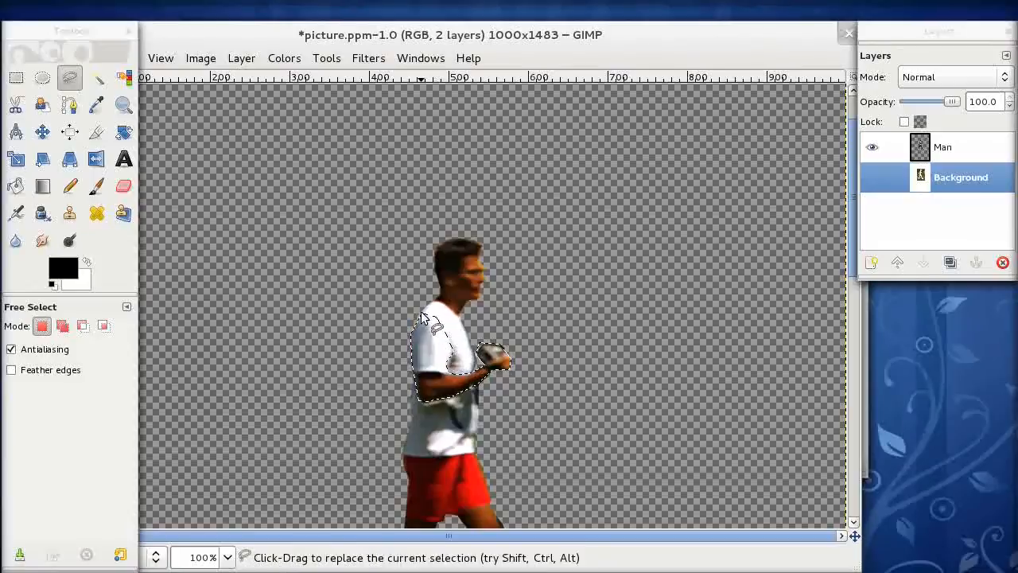
Step: Cut the selected arm out of the Man layer and paste it onto a new layer of its own
{"action": "key", "text": "ctrl+x"}
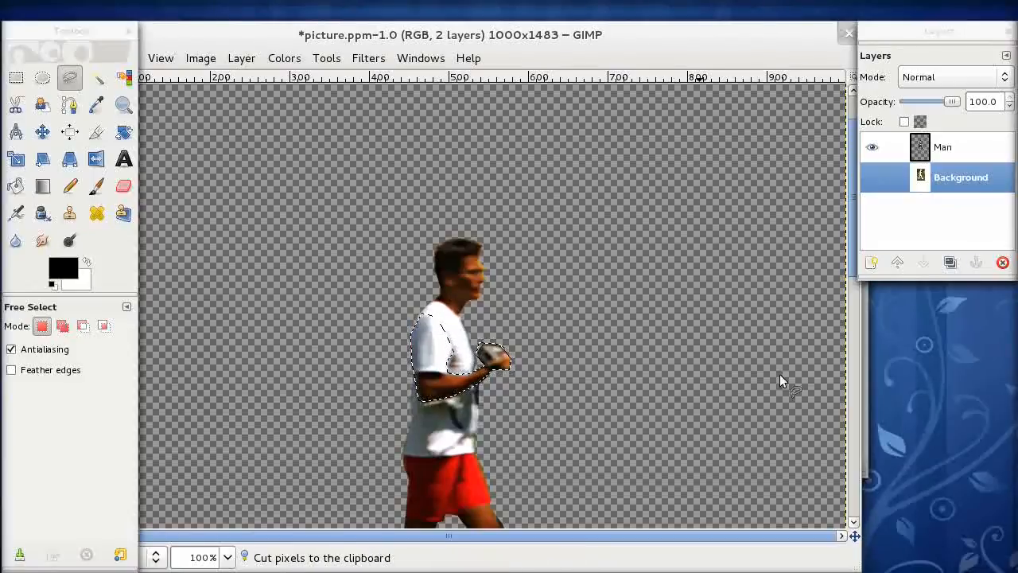
{"action": "left_click", "coordinate": [920, 151]}
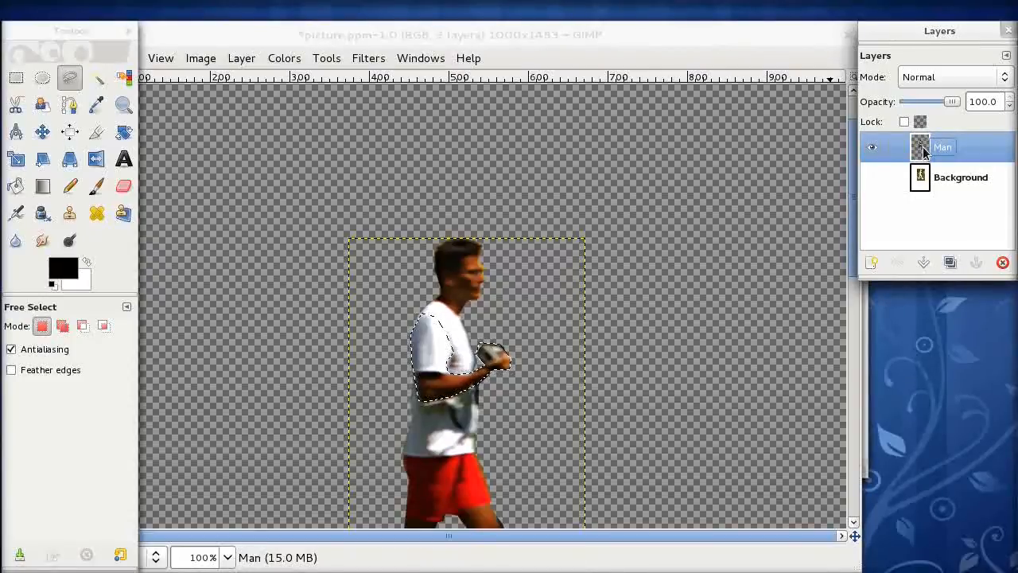
{"action": "key", "text": "ctrl+x"}
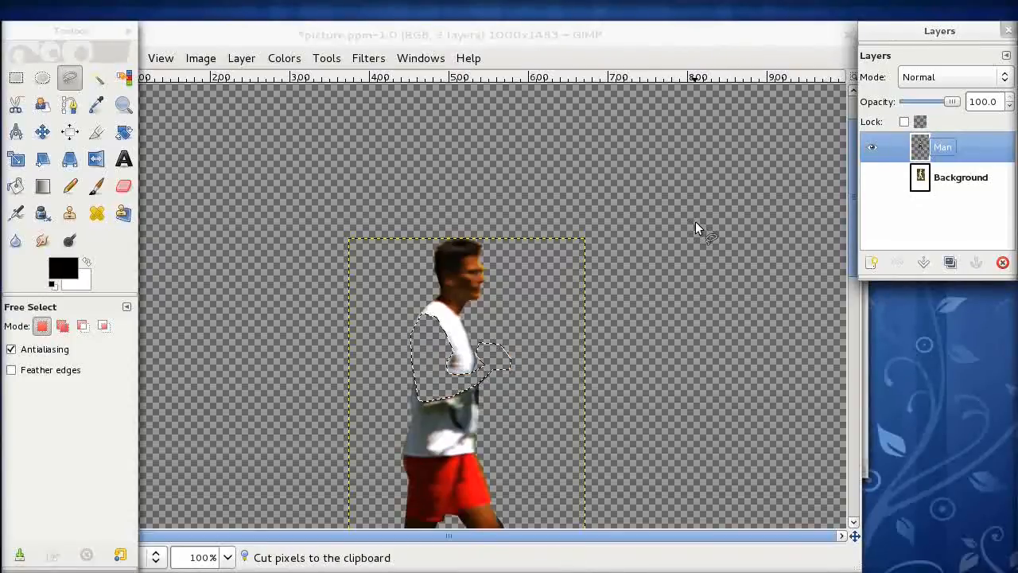
{"action": "key", "text": "ctrl+v"}
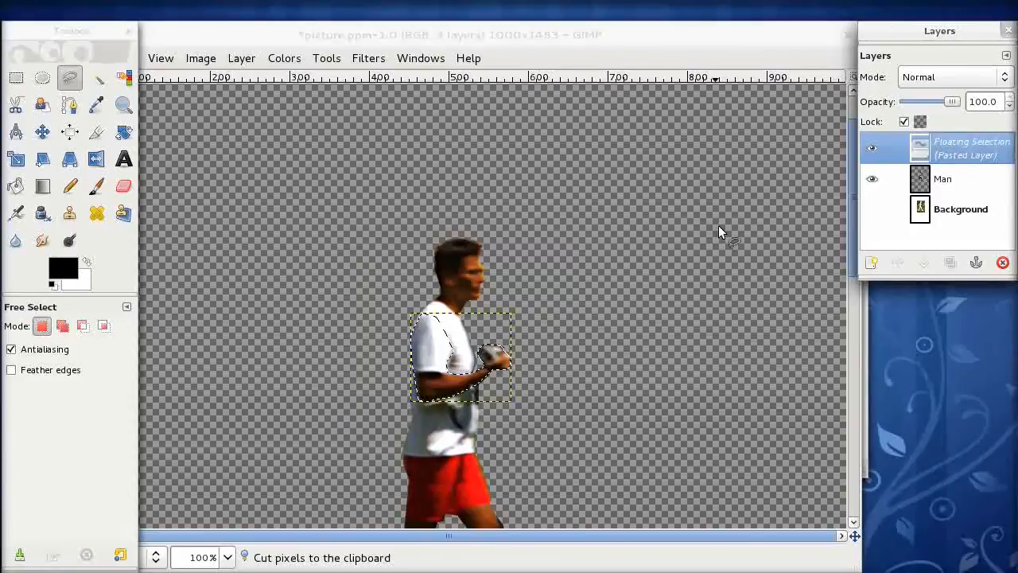
{"action": "left_click", "coordinate": [871, 263]}
Step: Rename the pasted arm layer as Arm1
{"action": "double_click", "coordinate": [934, 147]}
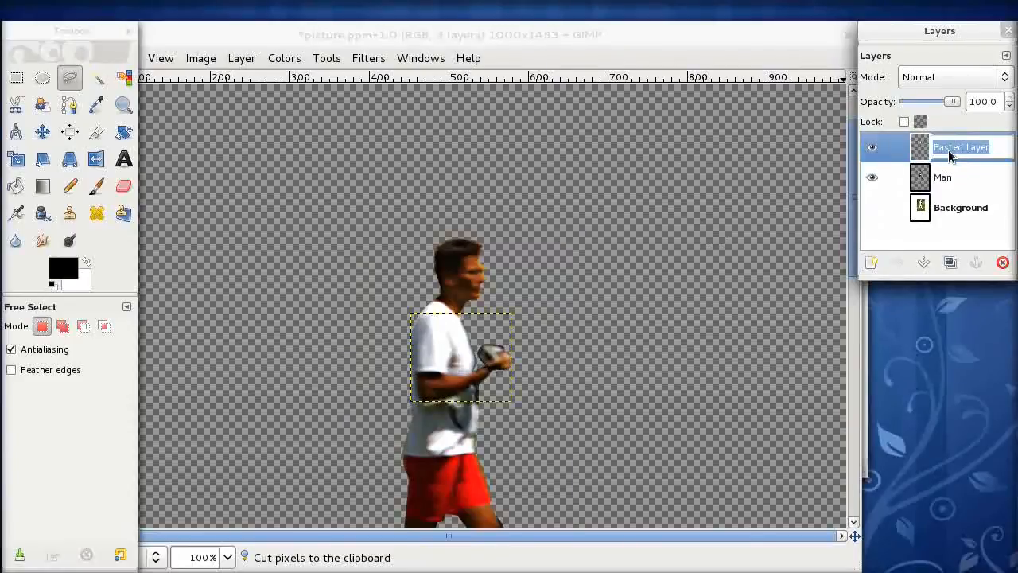
{"action": "key", "text": "BackSpace"}
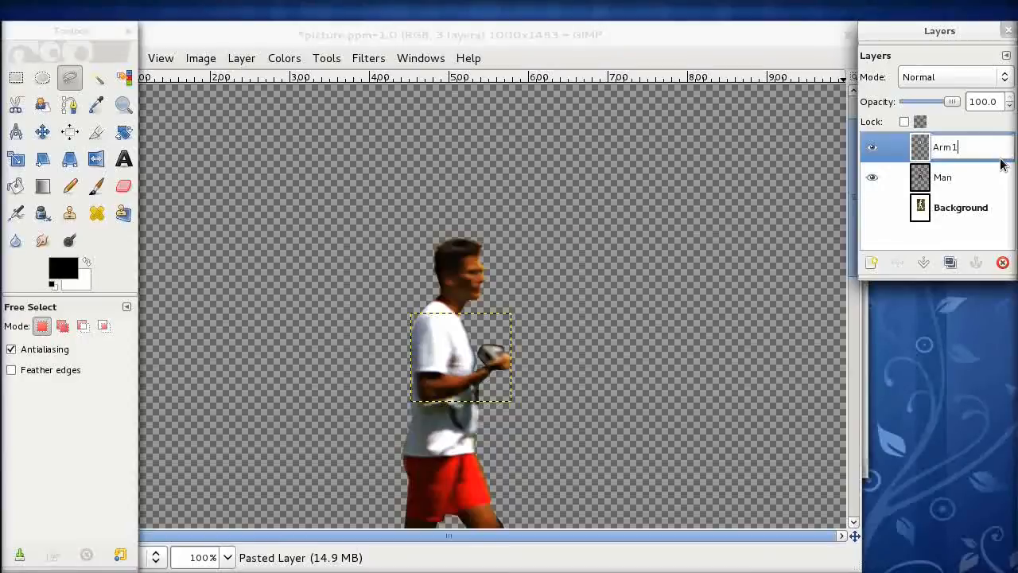
{"action": "type", "text": "Arm1"}
{"action": "key", "text": "Return"}
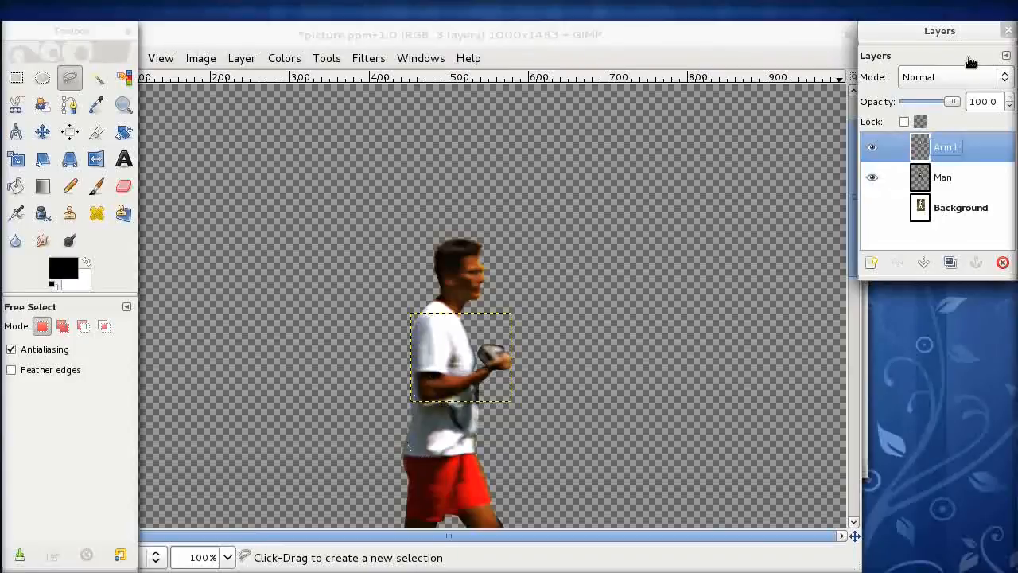
Step: Hide the Arm1 layer and erase the stray hand and strap remnants in front of the torso on the Man layer
{"action": "left_click", "coordinate": [872, 148]}
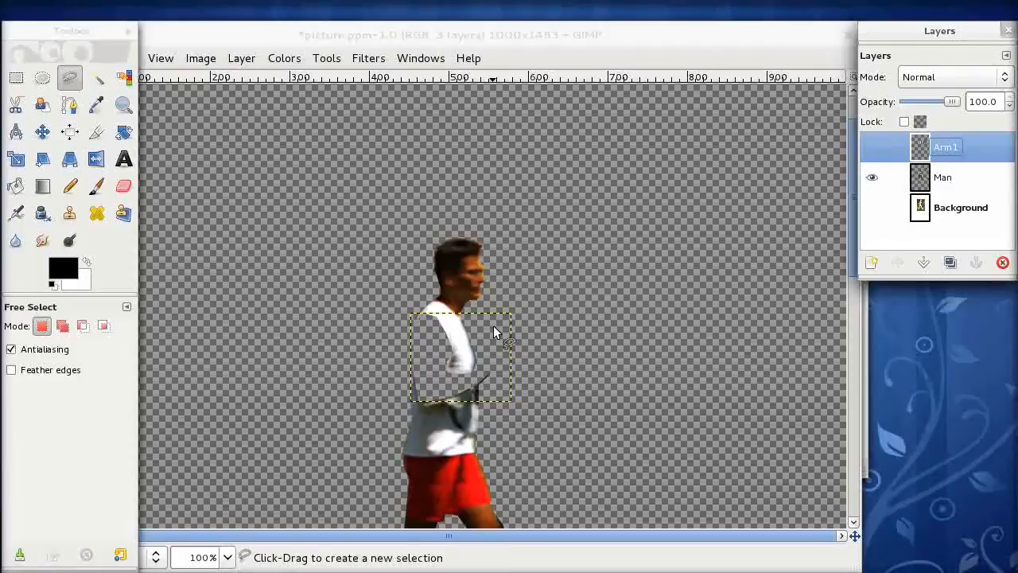
{"action": "left_click", "coordinate": [497, 37]}
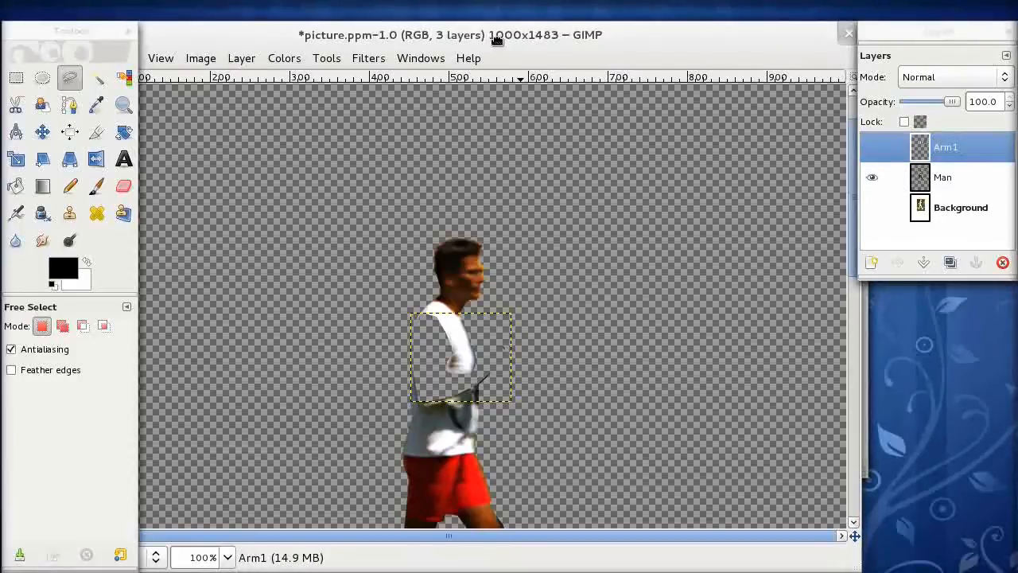
{"action": "scroll", "coordinate": [555, 257], "scroll_direction": "up", "scroll_amount": 1, "text": "ctrl"}
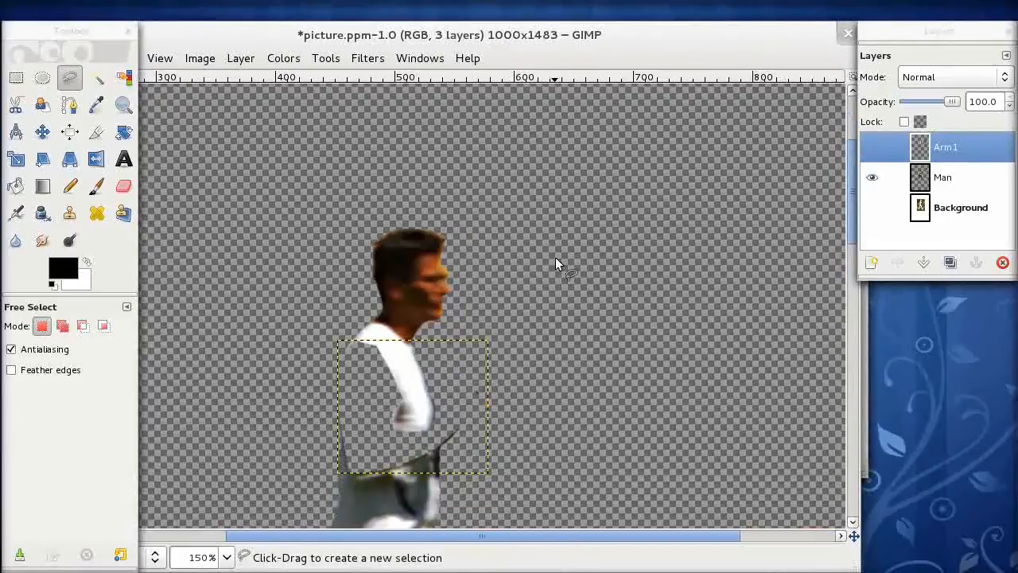
{"action": "scroll", "coordinate": [555, 258], "scroll_direction": "up", "scroll_amount": 1, "text": "ctrl"}
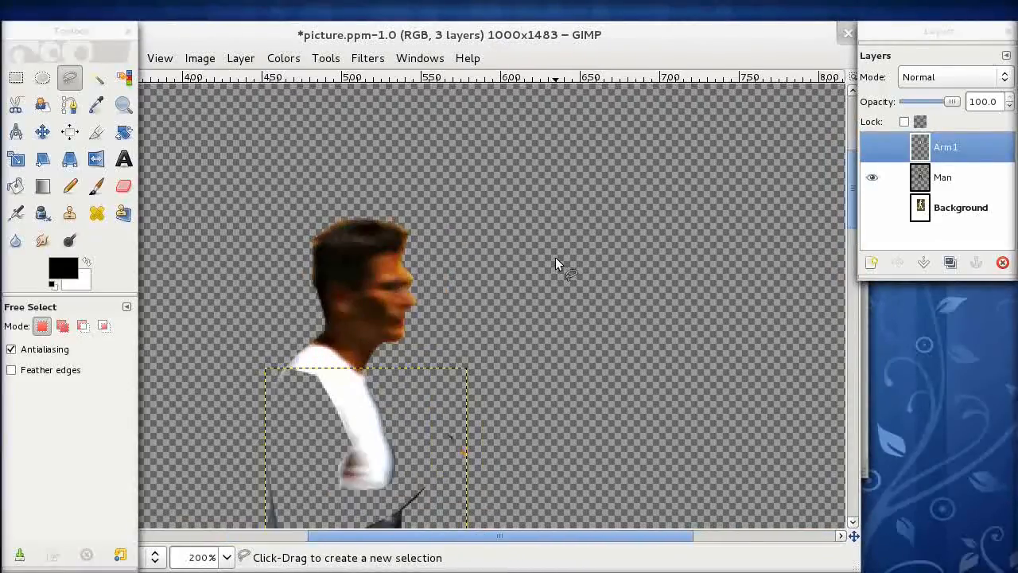
{"action": "scroll", "coordinate": [555, 257], "scroll_direction": "up", "scroll_amount": 1, "text": "ctrl"}
{"action": "scroll", "coordinate": [544, 303], "scroll_direction": "down", "scroll_amount": 5}
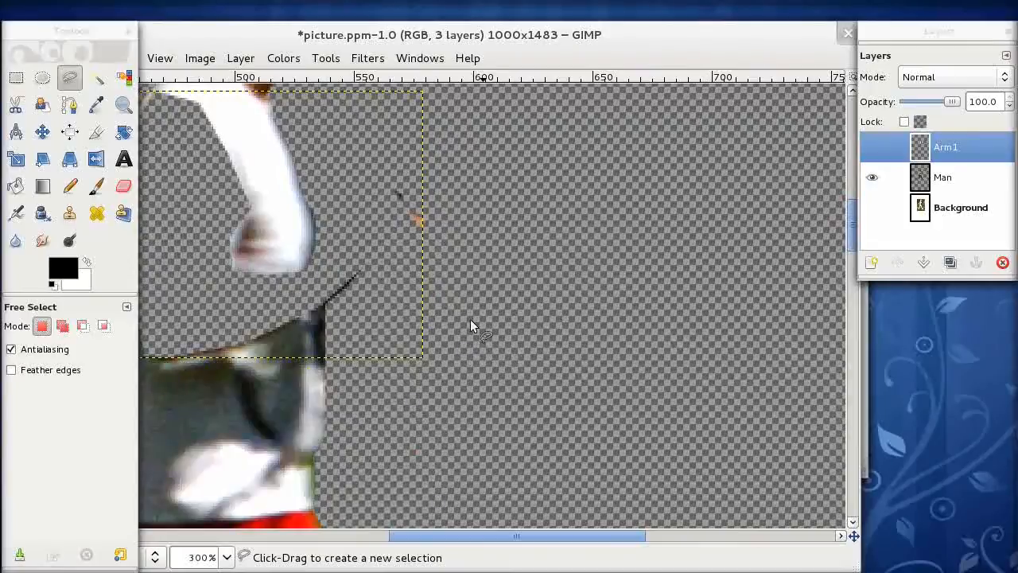
{"action": "key", "text": "shift+e"}
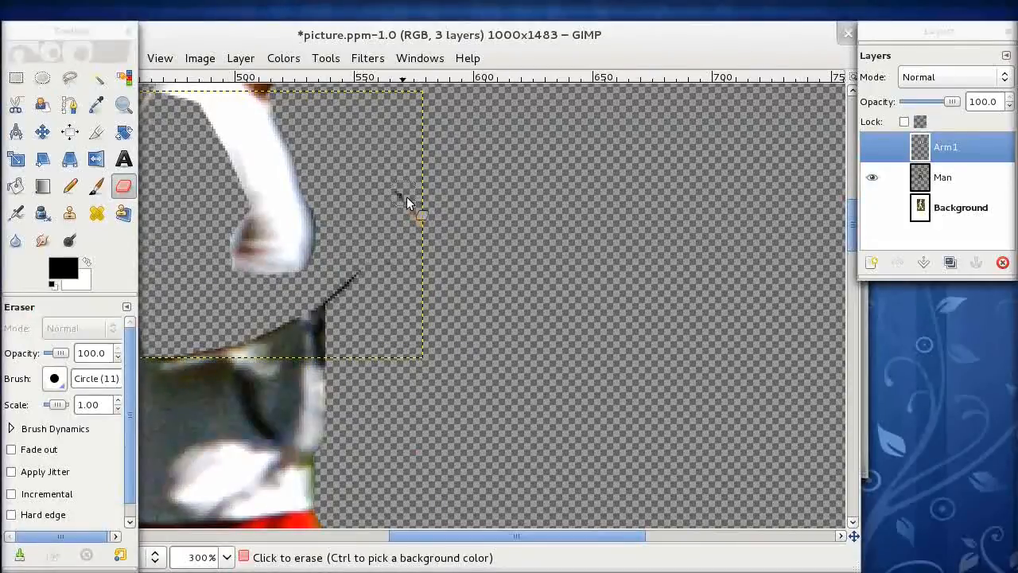
{"action": "left_click", "coordinate": [415, 213]}
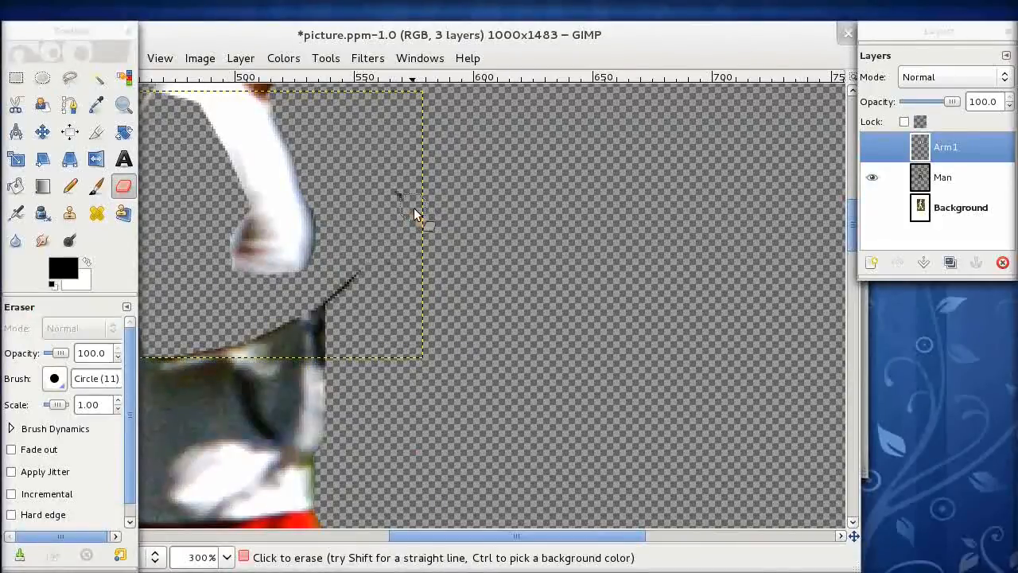
{"action": "left_click", "coordinate": [928, 183]}
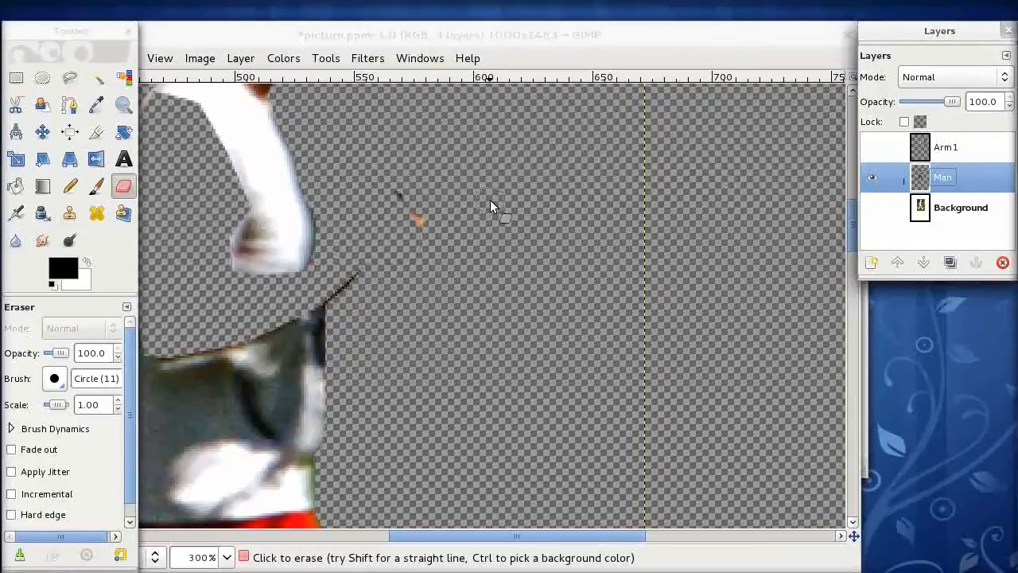
{"action": "left_click_drag", "start_coordinate": [394, 189], "coordinate": [427, 220]}
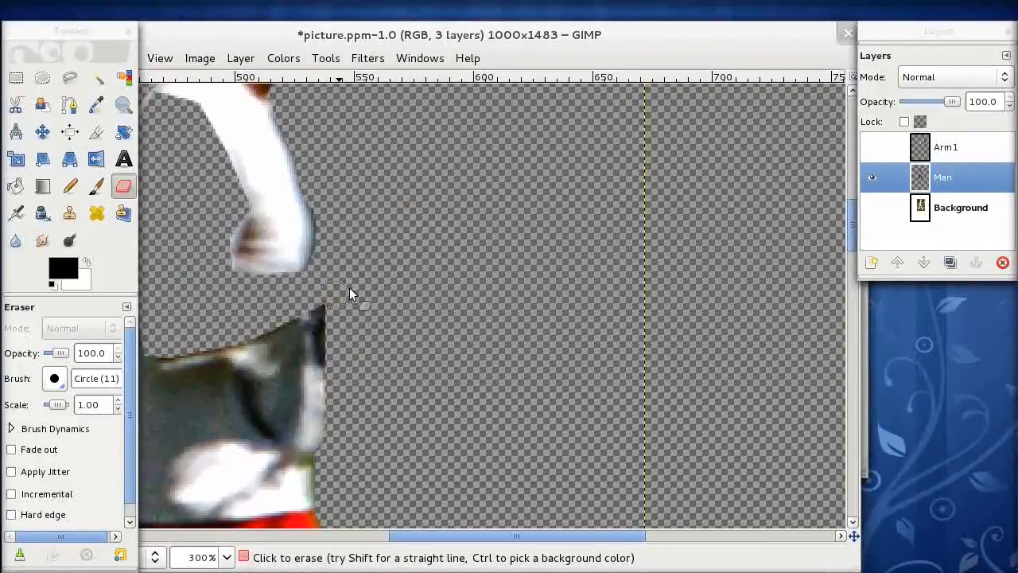
Step: With Free Select, start outlining the missing torso area from the back of the shoulder down the man's back to the gap's lower corner
{"action": "left_click_drag", "start_coordinate": [530, 539], "coordinate": [465, 543]}
{"action": "left_click_drag", "start_coordinate": [852, 230], "coordinate": [854, 212]}
{"action": "left_click", "coordinate": [70, 77]}
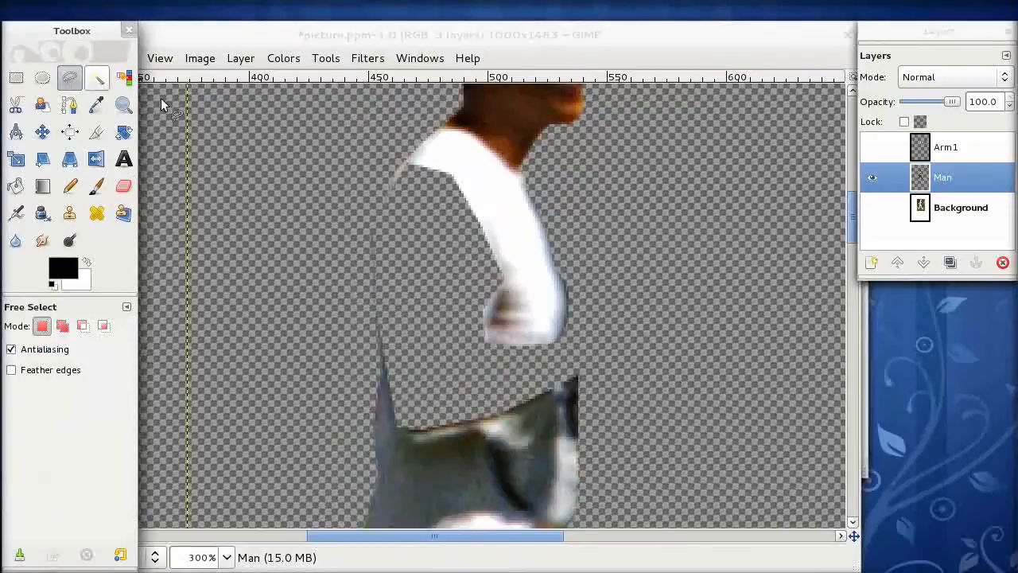
{"action": "left_click", "coordinate": [407, 159]}
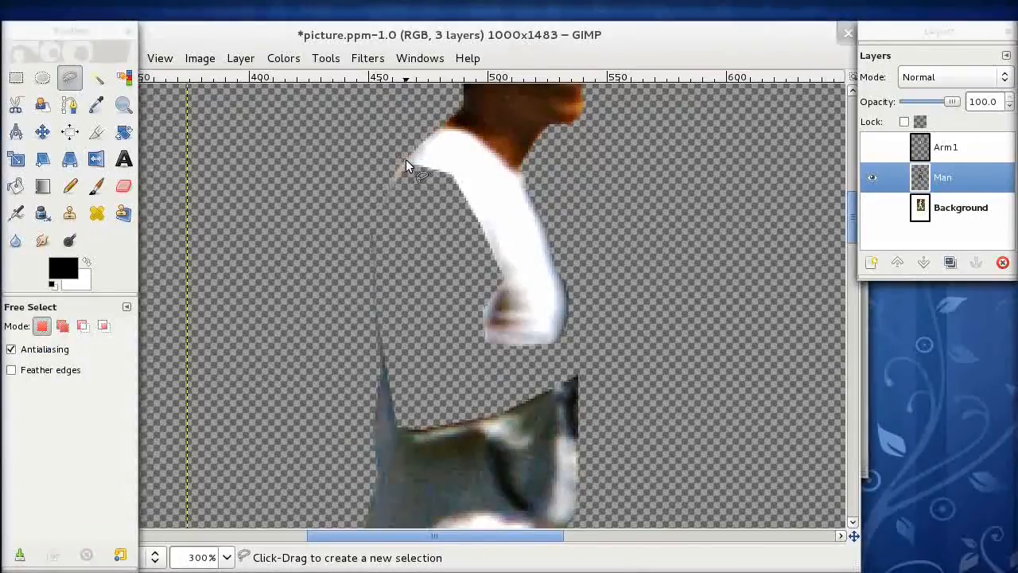
{"action": "left_click", "coordinate": [385, 186]}
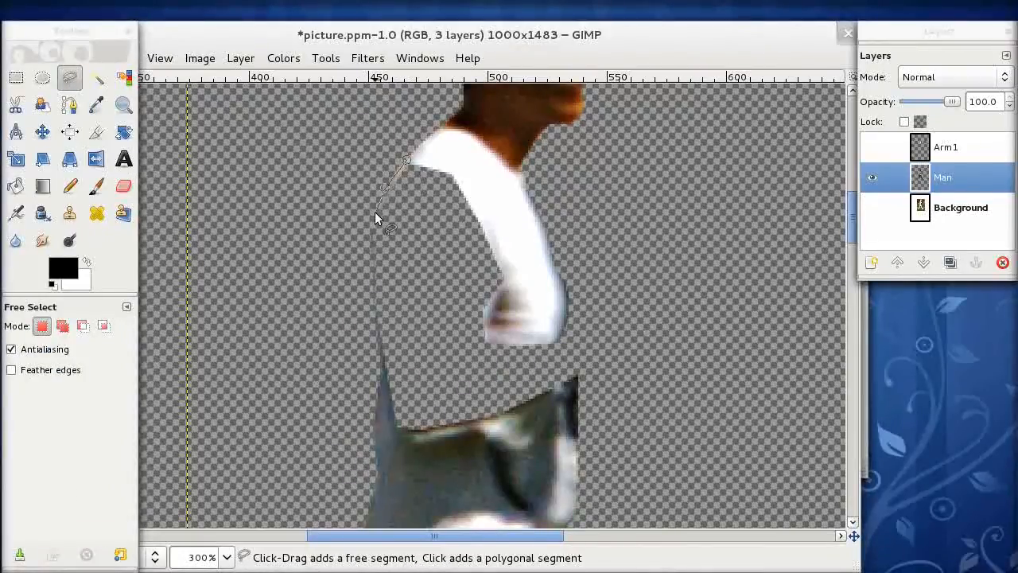
{"action": "left_click", "coordinate": [373, 216]}
{"action": "left_click", "coordinate": [372, 244]}
{"action": "left_click", "coordinate": [372, 282]}
{"action": "left_click", "coordinate": [376, 315]}
{"action": "left_click", "coordinate": [378, 343]}
{"action": "left_click", "coordinate": [385, 371]}
{"action": "left_click", "coordinate": [396, 431]}
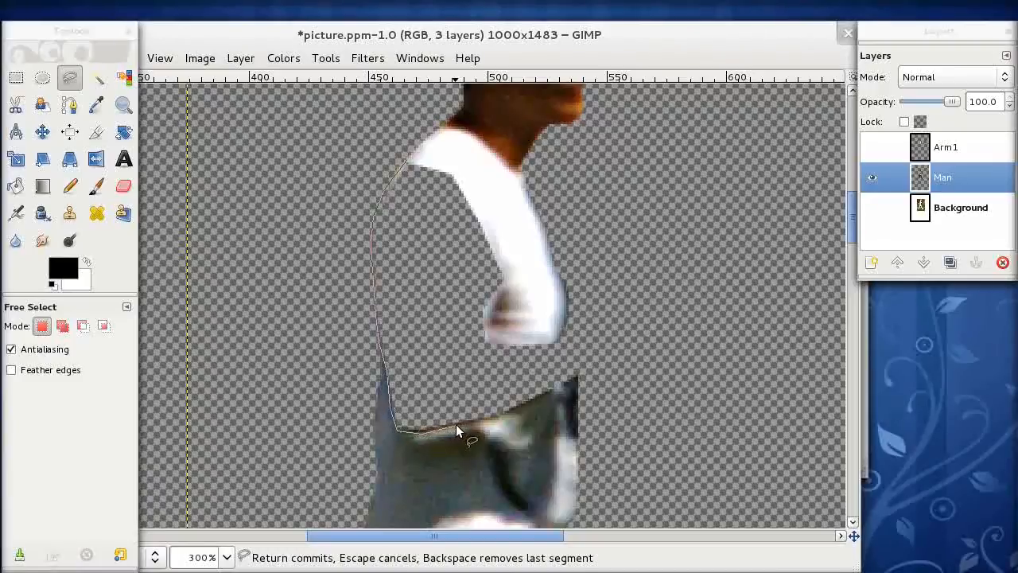
Step: Continue the outline along the lower edge of the torso gap and up the front of the chest
{"action": "left_click", "coordinate": [495, 419]}
{"action": "left_click", "coordinate": [526, 406]}
{"action": "left_click", "coordinate": [543, 395]}
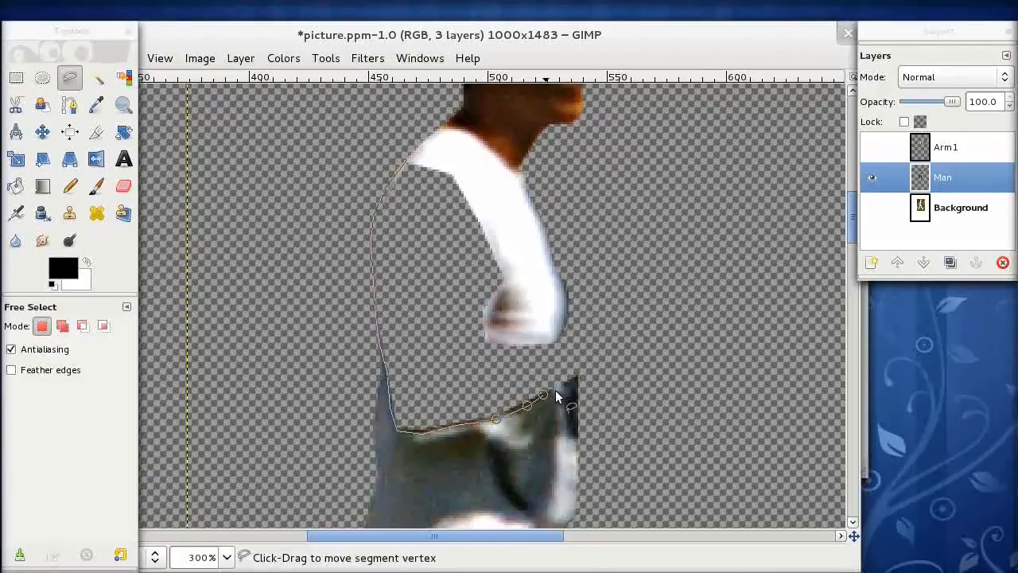
{"action": "left_click", "coordinate": [575, 376]}
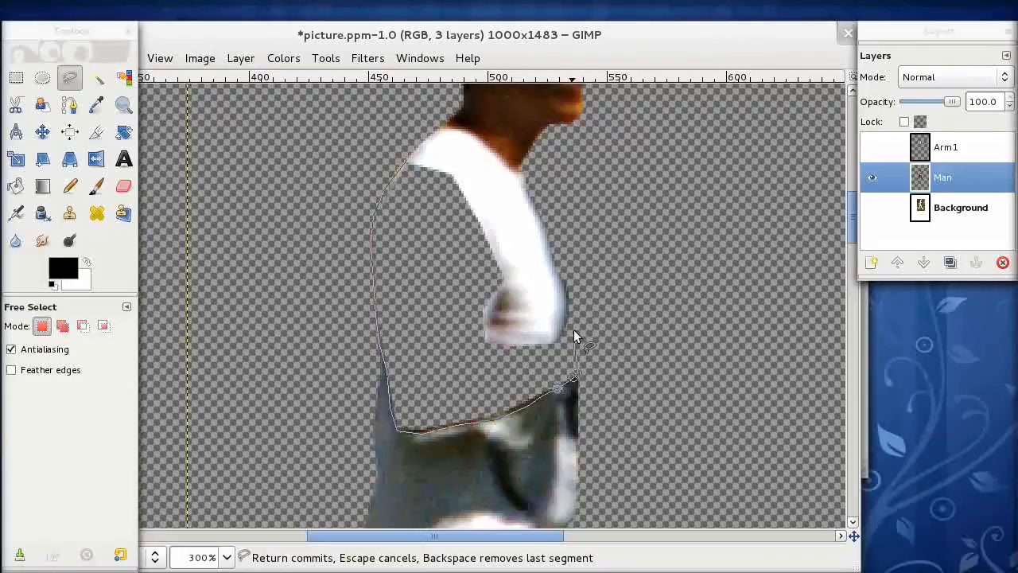
{"action": "left_click", "coordinate": [565, 285]}
{"action": "left_click", "coordinate": [559, 276]}
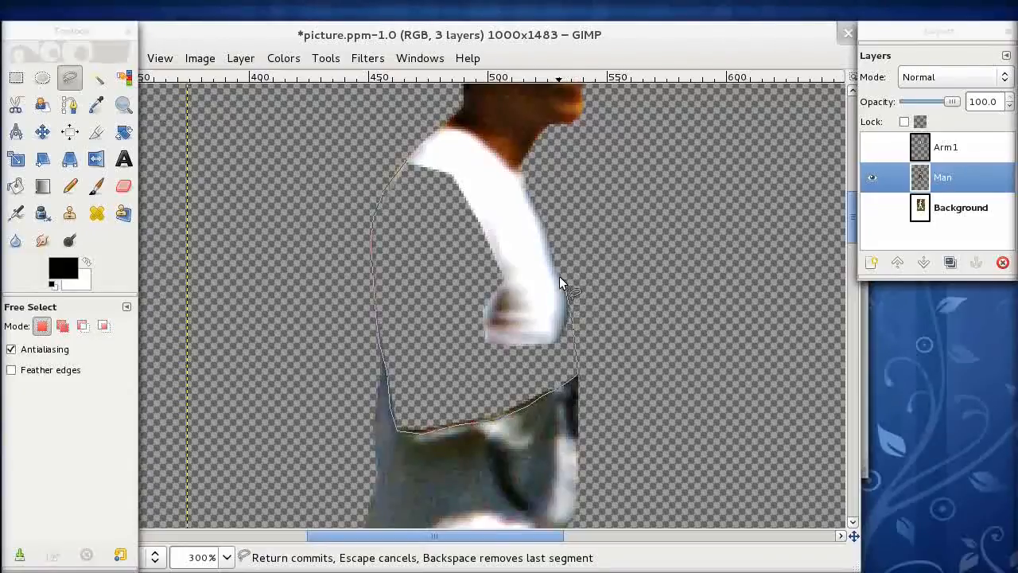
Step: Trace around the lower end of the remaining white shirt, up its inner edge, and close the selection at the shoulder
{"action": "left_click", "coordinate": [553, 335]}
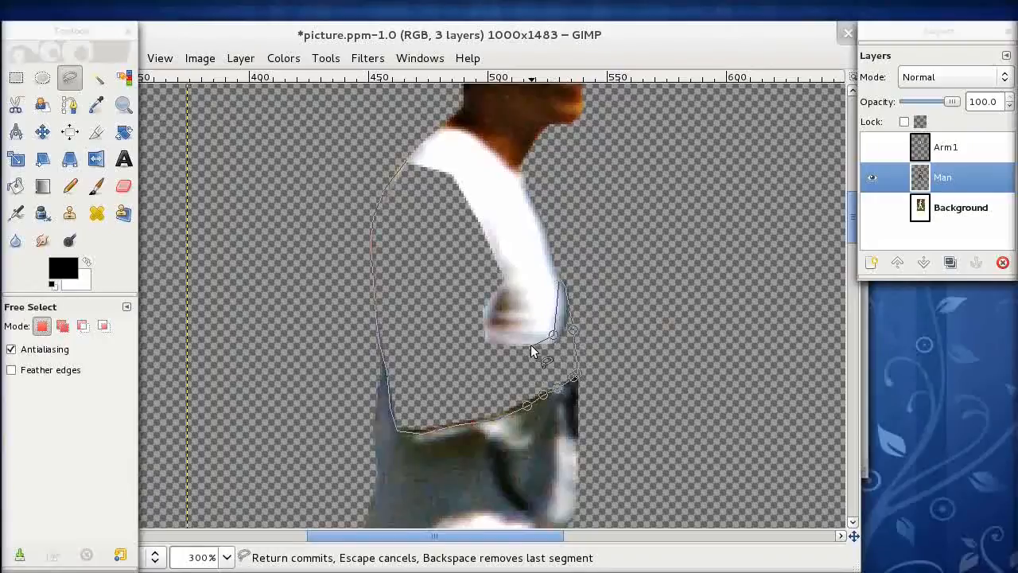
{"action": "left_click", "coordinate": [512, 341]}
{"action": "left_click", "coordinate": [488, 335]}
{"action": "left_click", "coordinate": [485, 305]}
{"action": "left_click", "coordinate": [489, 221]}
{"action": "left_click", "coordinate": [405, 161]}
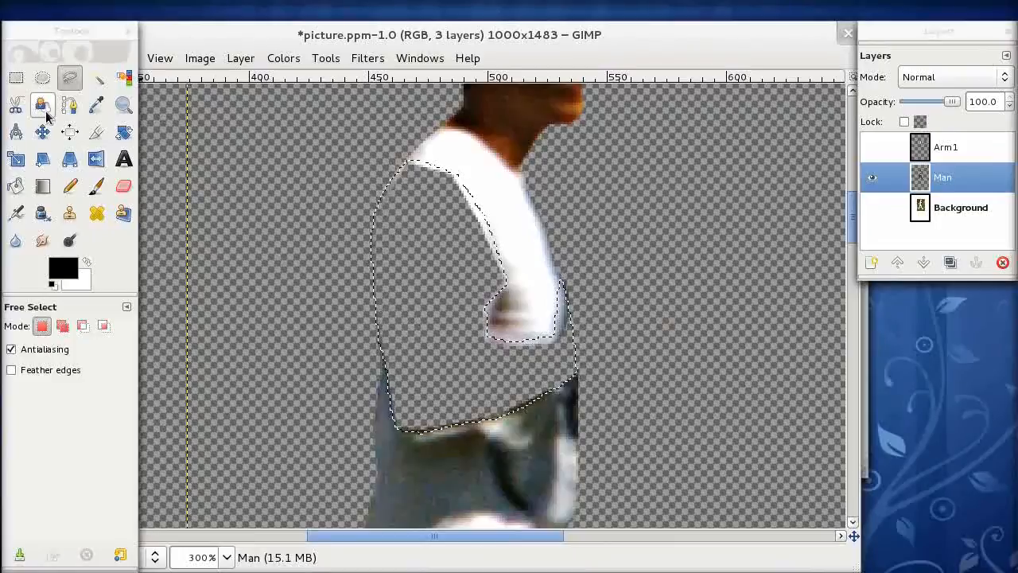
Step: Sample white from the man's remaining shirt and bucket-fill the selected torso gap on the Man layer with it
{"action": "left_click", "coordinate": [96, 104]}
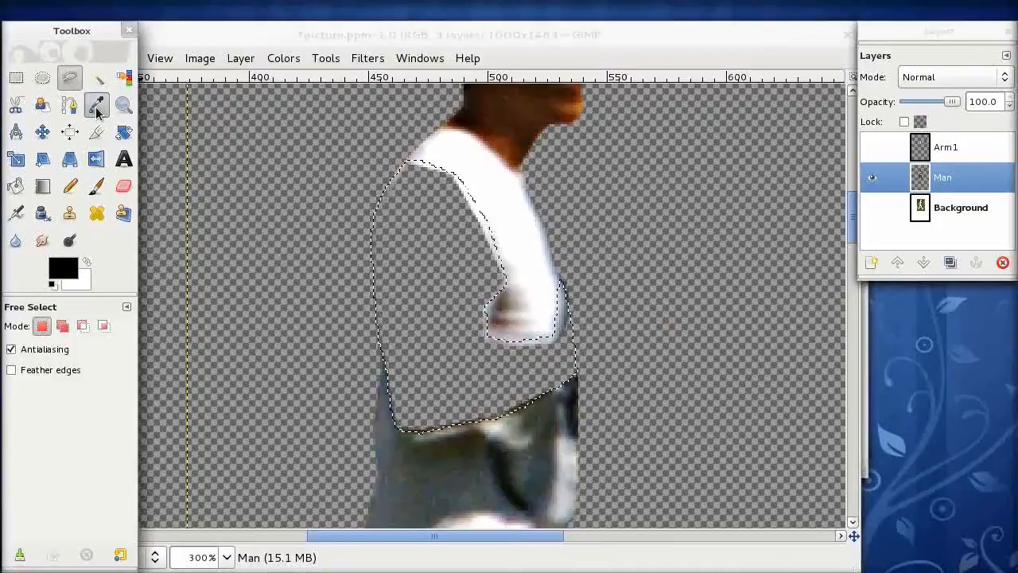
{"action": "left_click", "coordinate": [474, 220]}
{"action": "left_click", "coordinate": [15, 185]}
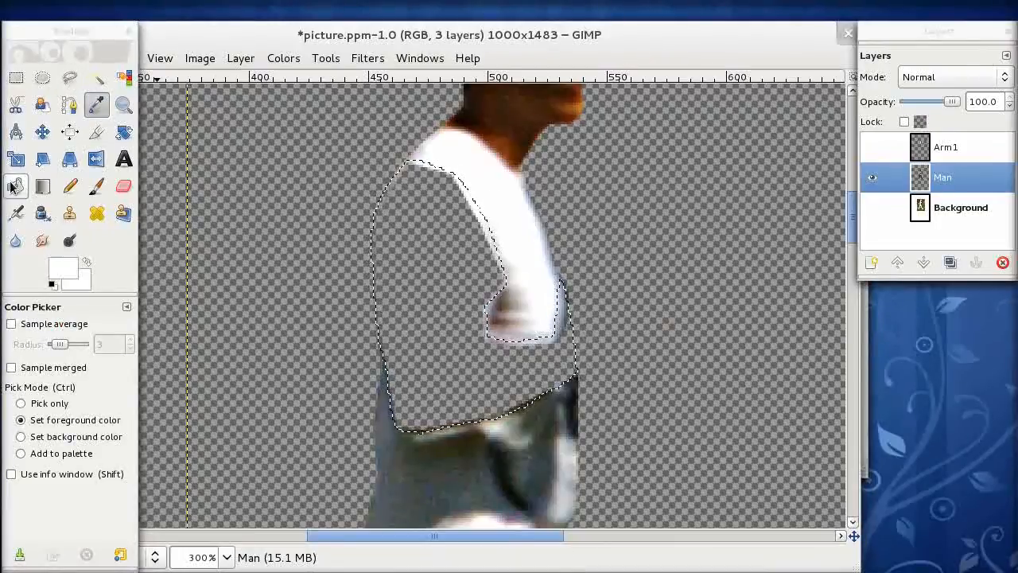
{"action": "left_click", "coordinate": [442, 256]}
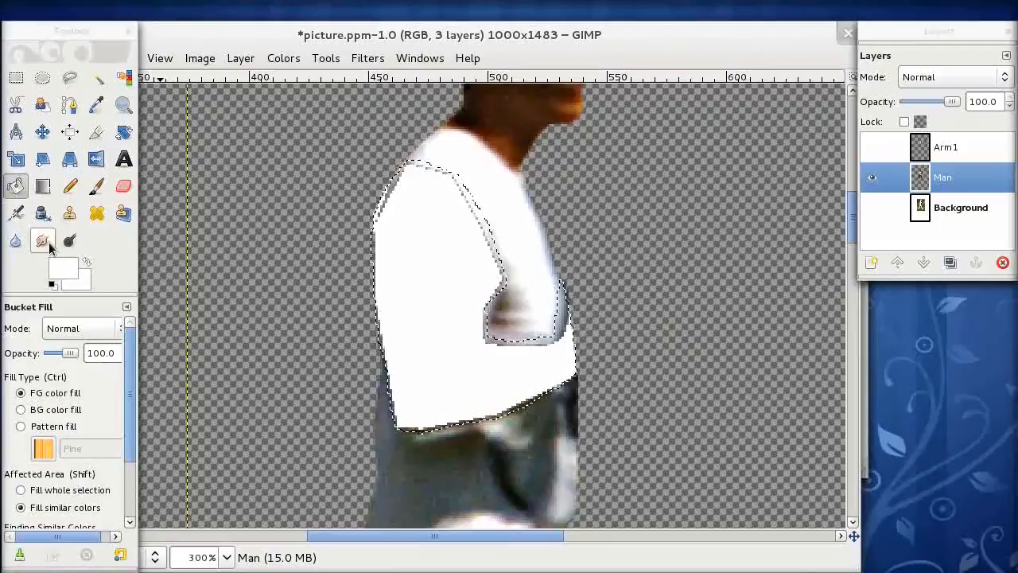
Step: Airbrush white over the fill's edges, using 41.7 opacity along the lower edge, and clear the selection
{"action": "left_click", "coordinate": [15, 214]}
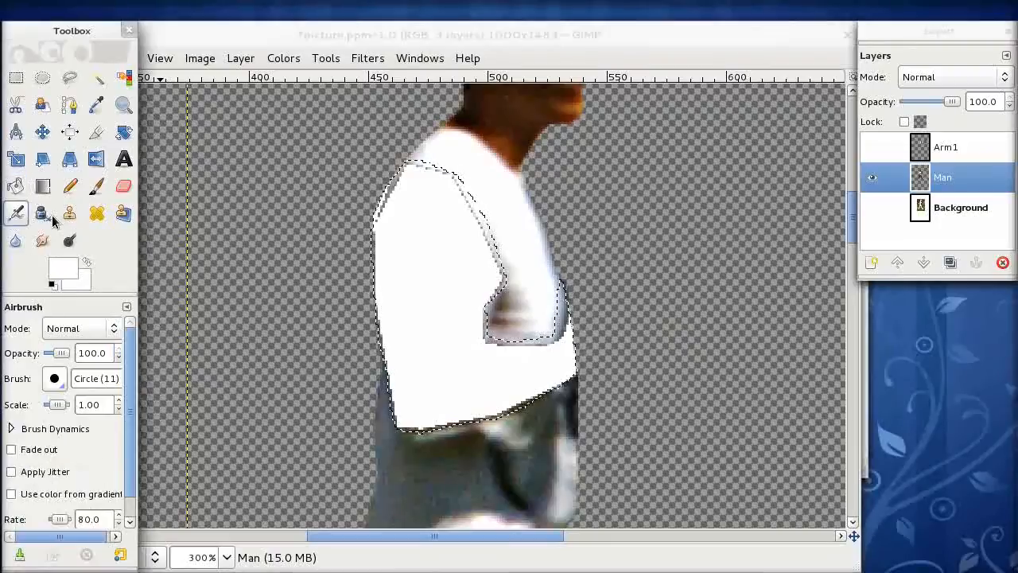
{"action": "left_click", "coordinate": [390, 208]}
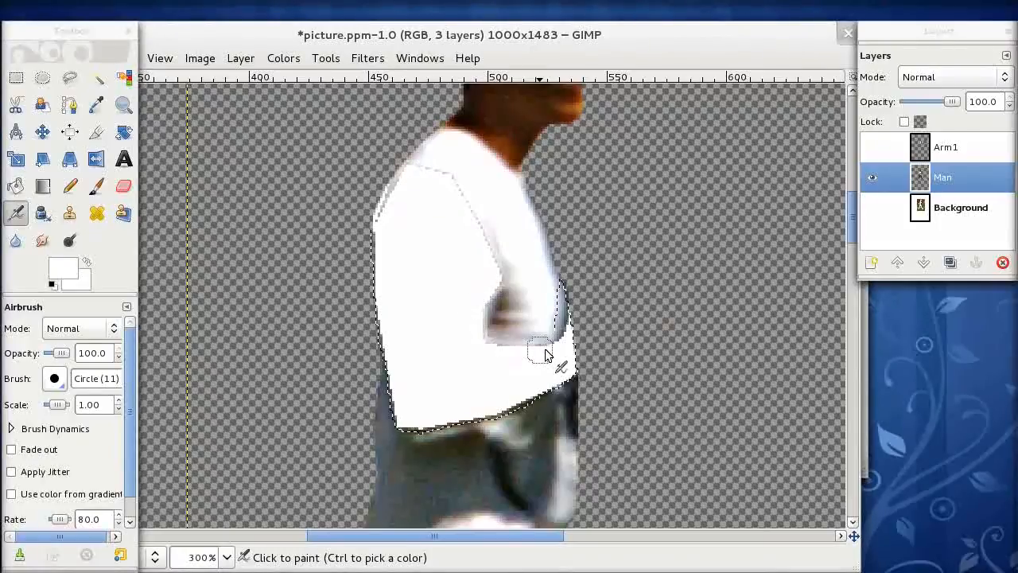
{"action": "mouse_move", "coordinate": [558, 337]}
{"action": "left_mouse_down"}
{"action": "mouse_move", "coordinate": [558, 295]}
{"action": "mouse_move", "coordinate": [557, 381]}
{"action": "left_mouse_up"}
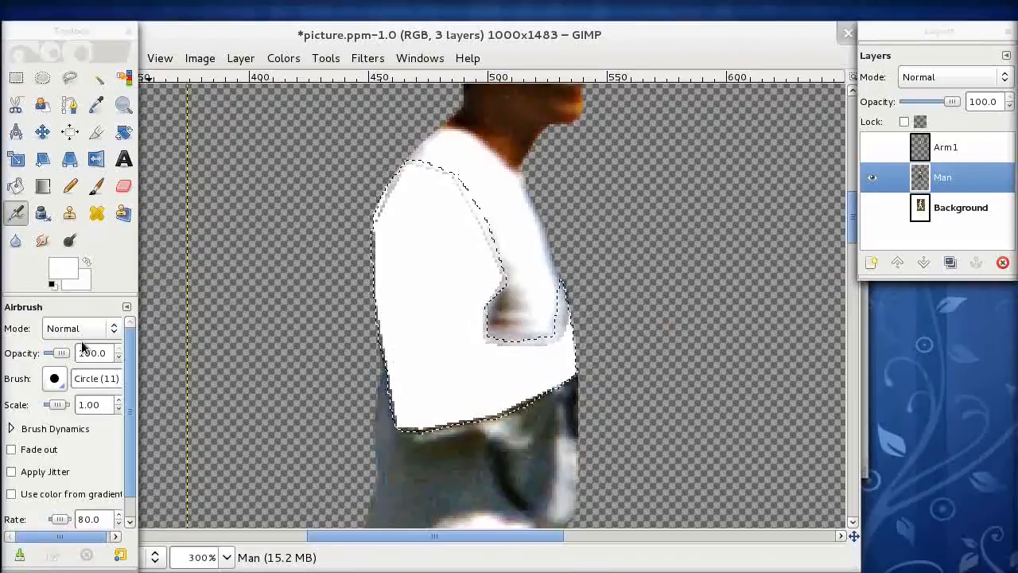
{"action": "left_click_drag", "start_coordinate": [66, 352], "coordinate": [54, 353]}
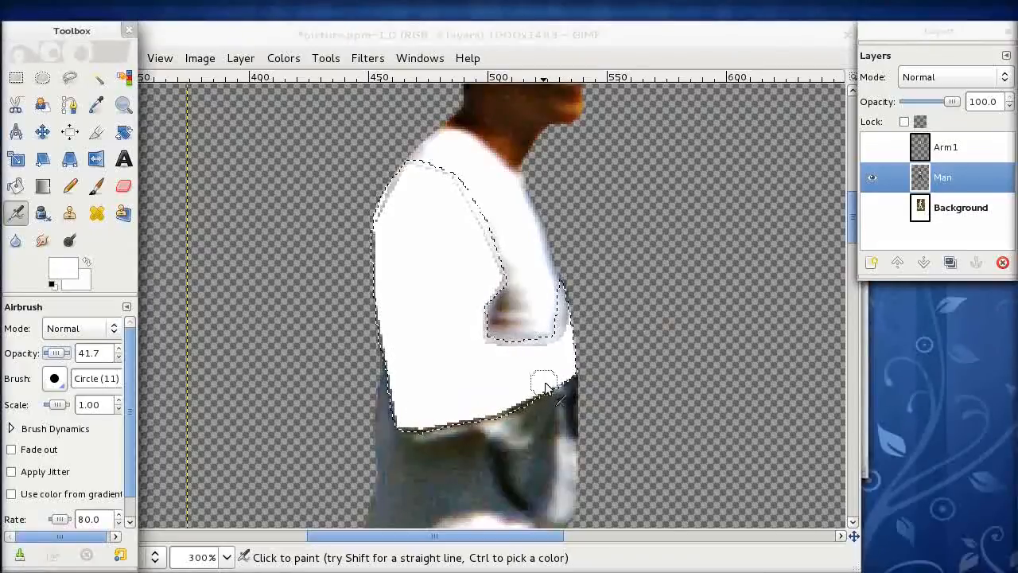
{"action": "left_click_drag", "start_coordinate": [530, 400], "coordinate": [484, 416]}
{"action": "mouse_move", "coordinate": [403, 423]}
{"action": "left_mouse_down"}
{"action": "mouse_move", "coordinate": [464, 420]}
{"action": "mouse_move", "coordinate": [393, 373]}
{"action": "mouse_move", "coordinate": [390, 359]}
{"action": "mouse_move", "coordinate": [410, 429]}
{"action": "mouse_move", "coordinate": [424, 393]}
{"action": "mouse_move", "coordinate": [388, 316]}
{"action": "mouse_move", "coordinate": [379, 233]}
{"action": "mouse_move", "coordinate": [391, 194]}
{"action": "mouse_move", "coordinate": [416, 173]}
{"action": "mouse_move", "coordinate": [567, 359]}
{"action": "mouse_move", "coordinate": [557, 378]}
{"action": "left_mouse_up"}
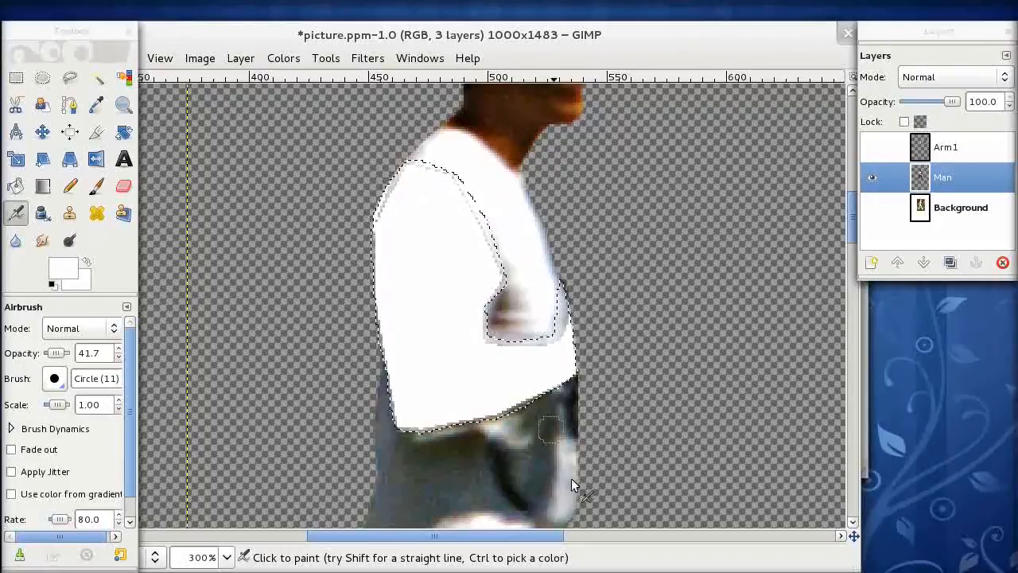
{"action": "key", "text": "ctrl"}
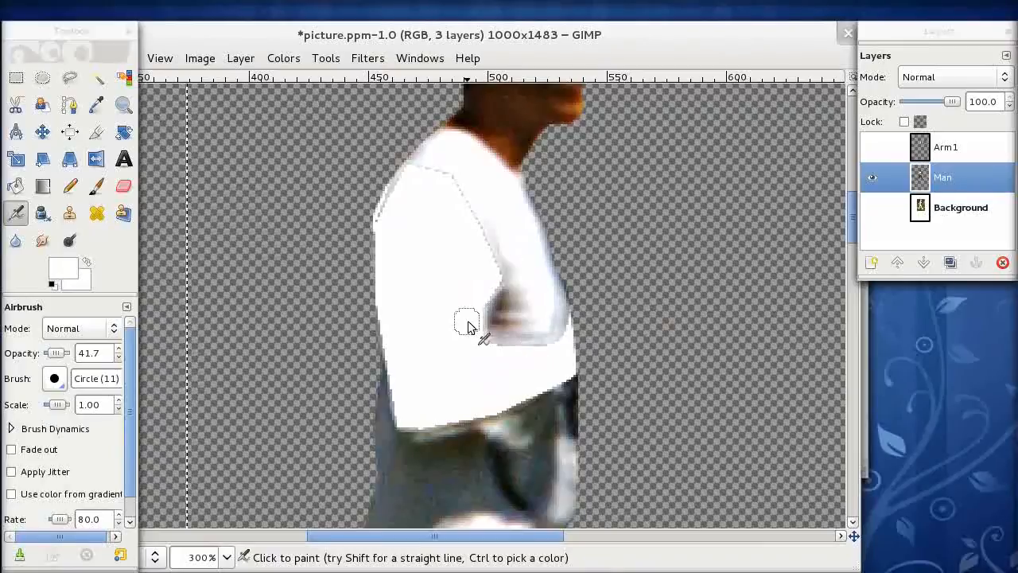
Step: Heal the seam running from the chest up to the back of the shoulder, using a source point on the chest
{"action": "left_click", "coordinate": [97, 213]}
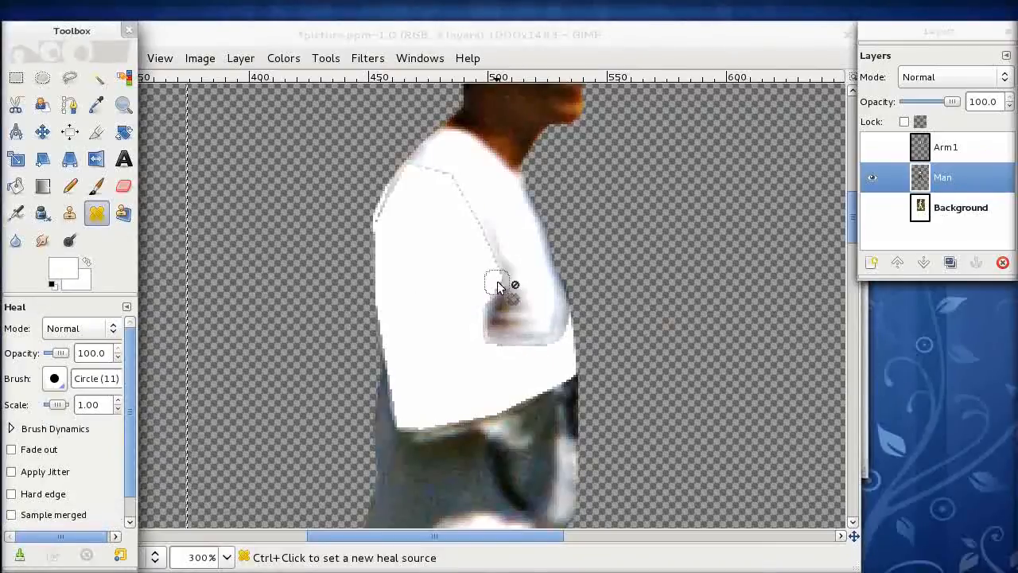
{"action": "left_click", "coordinate": [523, 319], "text": "ctrl"}
{"action": "mouse_move", "coordinate": [488, 243]}
{"action": "left_mouse_down"}
{"action": "mouse_move", "coordinate": [453, 176]}
{"action": "mouse_move", "coordinate": [420, 171]}
{"action": "mouse_move", "coordinate": [395, 193]}
{"action": "left_mouse_up"}
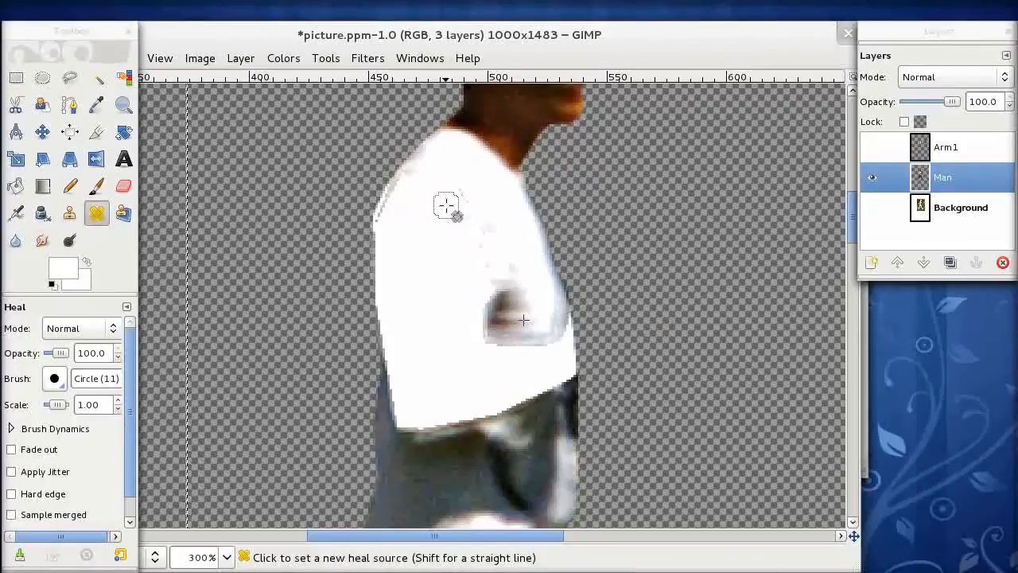
Step: Heal around the dark chest patch, and heal along the shirt's lower edge using a source point in the dark cloth below
{"action": "left_click", "coordinate": [508, 297]}
{"action": "left_click", "coordinate": [497, 306]}
{"action": "left_click", "coordinate": [490, 338]}
{"action": "left_click", "coordinate": [509, 348]}
{"action": "left_click", "coordinate": [539, 347]}
{"action": "left_click", "coordinate": [558, 330]}
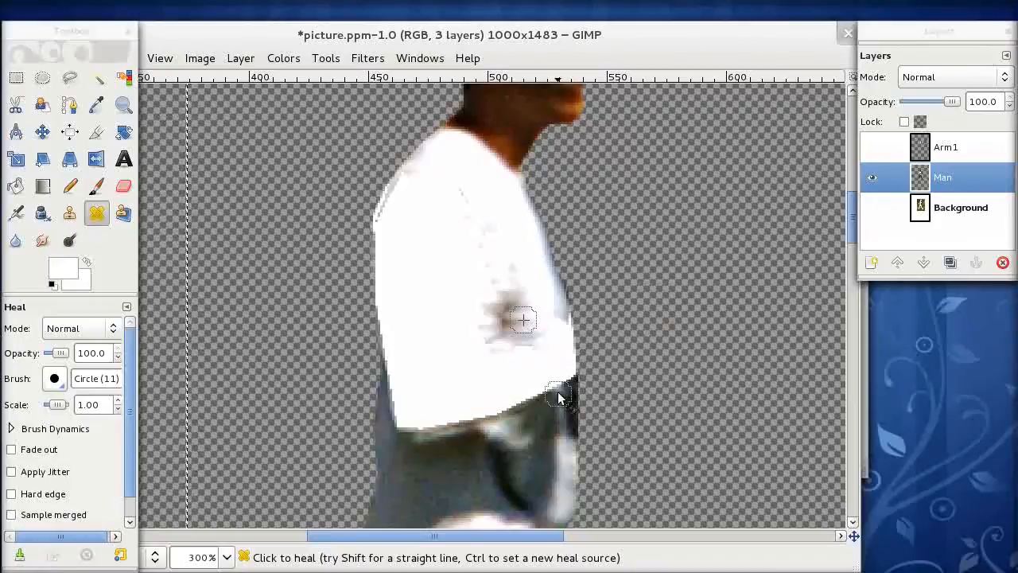
{"action": "left_click", "coordinate": [557, 408], "text": "ctrl"}
{"action": "mouse_move", "coordinate": [562, 387]}
{"action": "left_mouse_down"}
{"action": "mouse_move", "coordinate": [541, 405]}
{"action": "mouse_move", "coordinate": [398, 434]}
{"action": "mouse_move", "coordinate": [391, 371]}
{"action": "mouse_move", "coordinate": [395, 405]}
{"action": "left_mouse_up"}
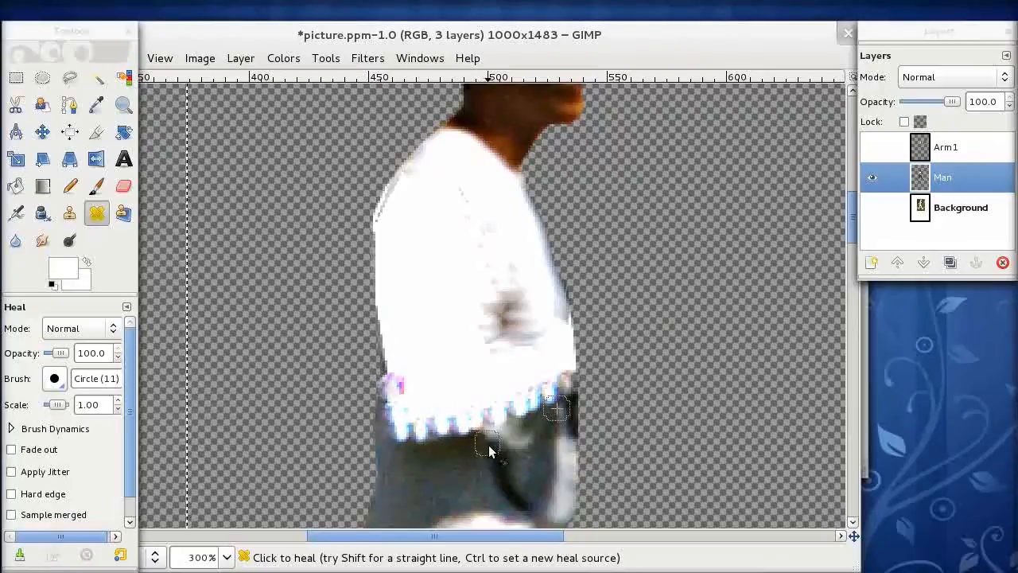
Step: Sample dark grey from the clothing below and airbrush shading at 33.3 opacity over the shirt's lower part and back edge
{"action": "scroll", "coordinate": [477, 437], "scroll_direction": "down", "scroll_amount": 3}
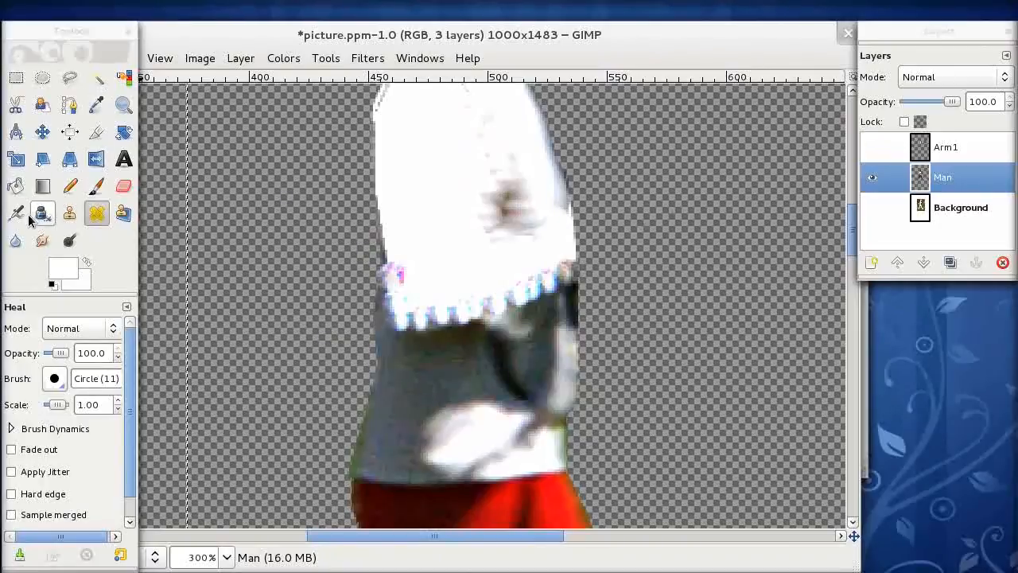
{"action": "left_click", "coordinate": [96, 104]}
{"action": "left_click", "coordinate": [446, 358]}
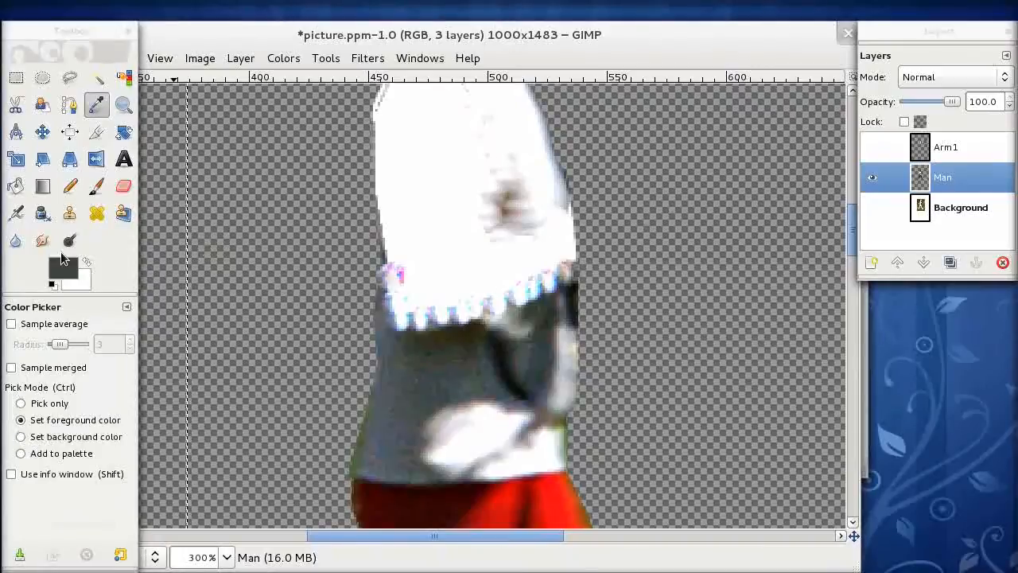
{"action": "left_click", "coordinate": [16, 212]}
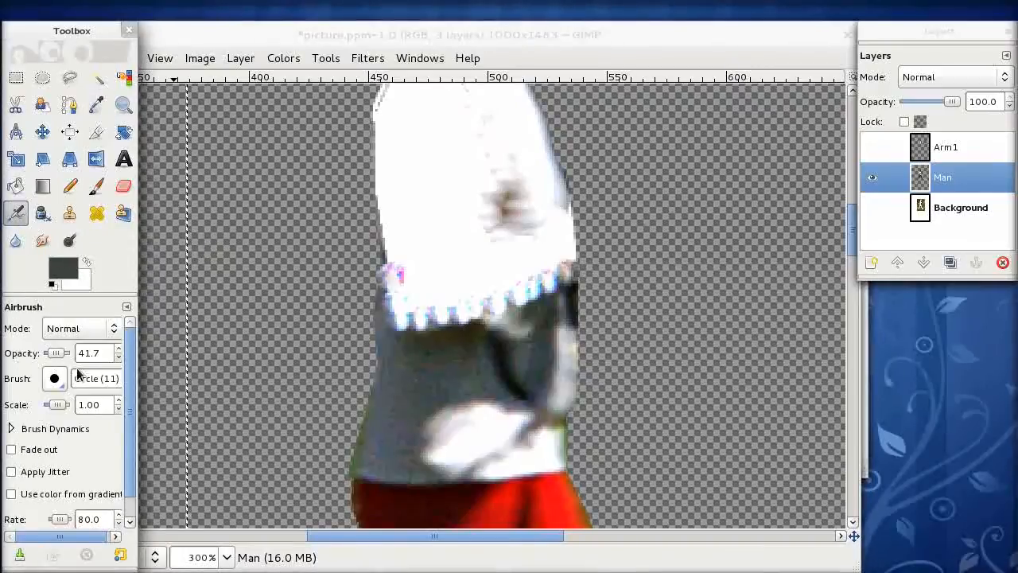
{"action": "scroll", "coordinate": [60, 352], "scroll_direction": "up", "scroll_amount": 20}
{"action": "mouse_move", "coordinate": [438, 309]}
{"action": "left_mouse_down"}
{"action": "mouse_move", "coordinate": [472, 306]}
{"action": "mouse_move", "coordinate": [431, 316]}
{"action": "mouse_move", "coordinate": [412, 308]}
{"action": "mouse_move", "coordinate": [405, 282]}
{"action": "mouse_move", "coordinate": [406, 303]}
{"action": "mouse_move", "coordinate": [404, 278]}
{"action": "mouse_move", "coordinate": [393, 290]}
{"action": "mouse_move", "coordinate": [402, 326]}
{"action": "mouse_move", "coordinate": [405, 294]}
{"action": "mouse_move", "coordinate": [422, 276]}
{"action": "mouse_move", "coordinate": [479, 288]}
{"action": "mouse_move", "coordinate": [510, 310]}
{"action": "mouse_move", "coordinate": [532, 295]}
{"action": "mouse_move", "coordinate": [537, 275]}
{"action": "mouse_move", "coordinate": [559, 268]}
{"action": "mouse_move", "coordinate": [539, 261]}
{"action": "mouse_move", "coordinate": [544, 242]}
{"action": "mouse_move", "coordinate": [473, 295]}
{"action": "mouse_move", "coordinate": [484, 253]}
{"action": "mouse_move", "coordinate": [475, 236]}
{"action": "mouse_move", "coordinate": [418, 236]}
{"action": "mouse_move", "coordinate": [414, 255]}
{"action": "mouse_move", "coordinate": [405, 242]}
{"action": "mouse_move", "coordinate": [395, 251]}
{"action": "mouse_move", "coordinate": [398, 132]}
{"action": "left_mouse_up"}
{"action": "scroll", "coordinate": [402, 147], "scroll_direction": "up", "scroll_amount": 3}
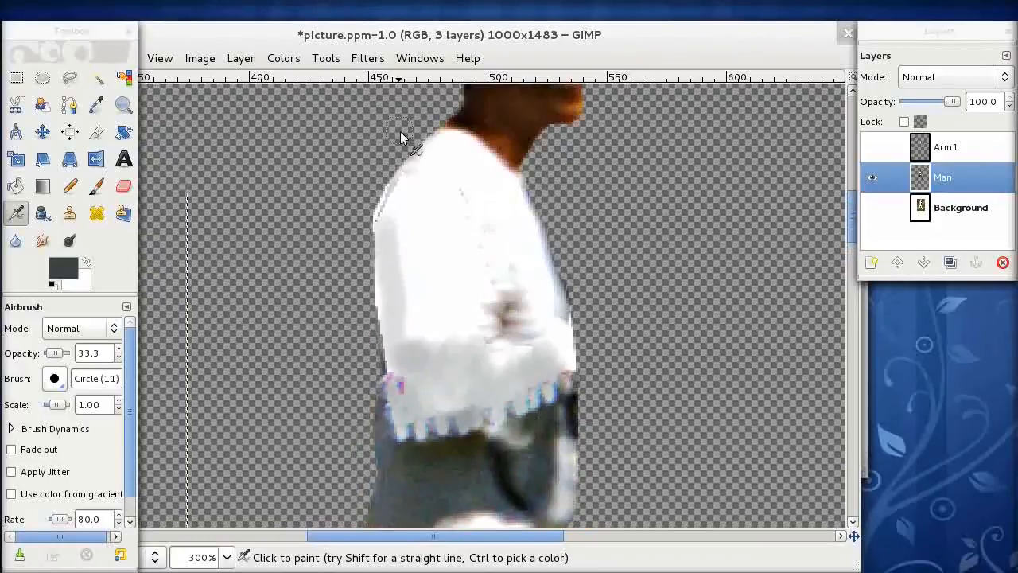
{"action": "mouse_move", "coordinate": [405, 169]}
{"action": "left_mouse_down"}
{"action": "mouse_move", "coordinate": [387, 233]}
{"action": "mouse_move", "coordinate": [390, 205]}
{"action": "mouse_move", "coordinate": [408, 172]}
{"action": "mouse_move", "coordinate": [387, 270]}
{"action": "left_mouse_up"}
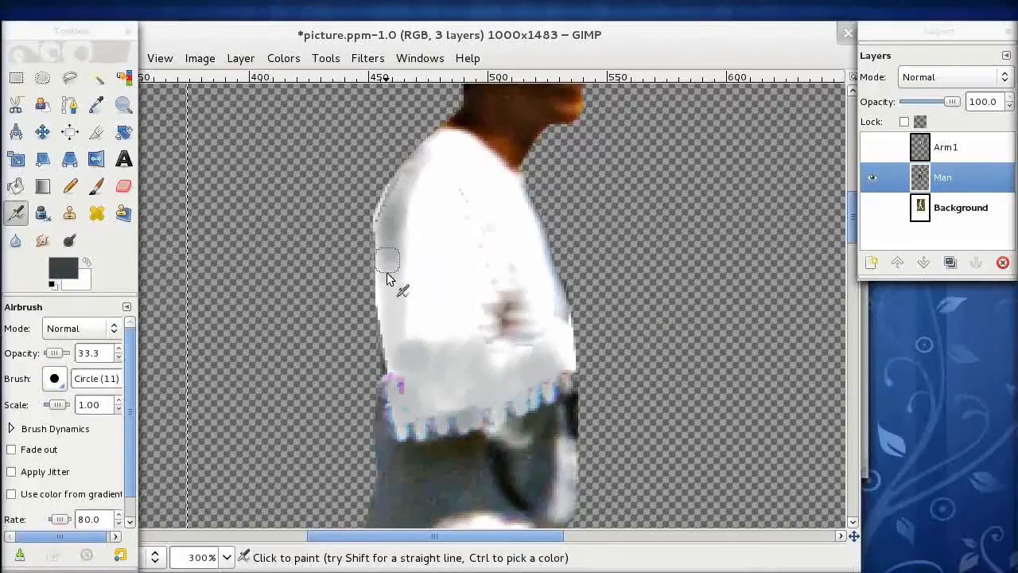
{"action": "mouse_move", "coordinate": [496, 352]}
{"action": "left_mouse_down"}
{"action": "mouse_move", "coordinate": [525, 353]}
{"action": "mouse_move", "coordinate": [512, 367]}
{"action": "mouse_move", "coordinate": [508, 346]}
{"action": "mouse_move", "coordinate": [568, 345]}
{"action": "mouse_move", "coordinate": [546, 328]}
{"action": "mouse_move", "coordinate": [540, 373]}
{"action": "mouse_move", "coordinate": [534, 347]}
{"action": "mouse_move", "coordinate": [488, 361]}
{"action": "mouse_move", "coordinate": [437, 411]}
{"action": "mouse_move", "coordinate": [488, 393]}
{"action": "mouse_move", "coordinate": [510, 408]}
{"action": "mouse_move", "coordinate": [459, 409]}
{"action": "mouse_move", "coordinate": [441, 422]}
{"action": "mouse_move", "coordinate": [419, 395]}
{"action": "left_mouse_up"}
Step: Resample the dark grey, and heal the jagged lower edge of the white shirt from a source point in the grey clothing
{"action": "scroll", "coordinate": [478, 404], "scroll_direction": "down", "scroll_amount": 3}
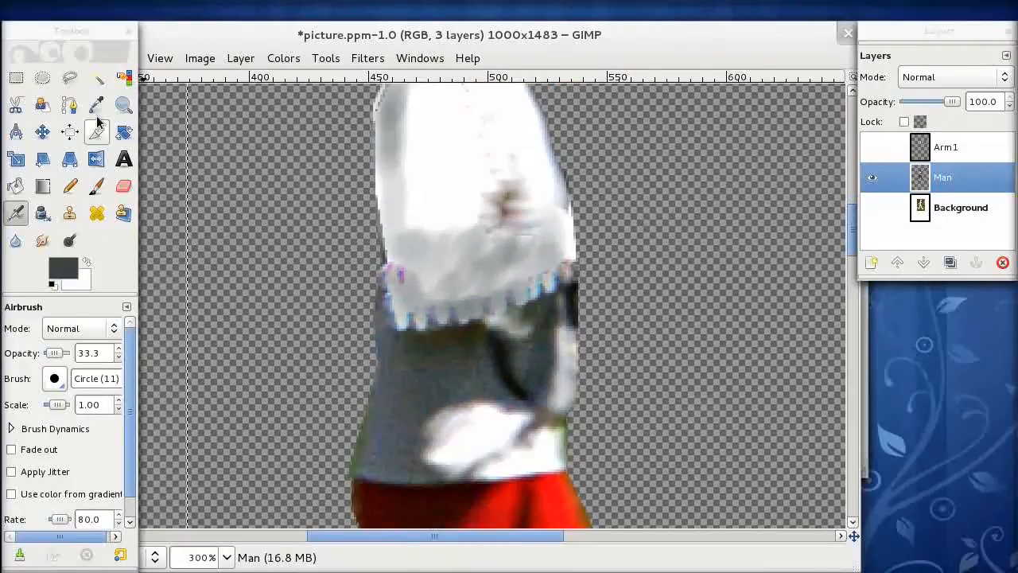
{"action": "left_click", "coordinate": [460, 348], "text": "ctrl"}
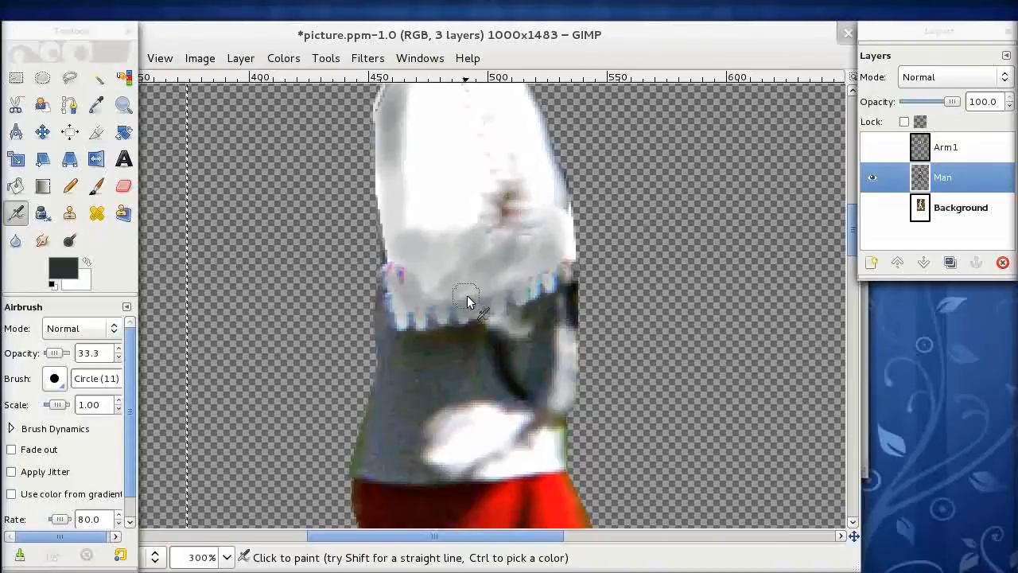
{"action": "left_click_drag", "start_coordinate": [400, 324], "coordinate": [400, 326]}
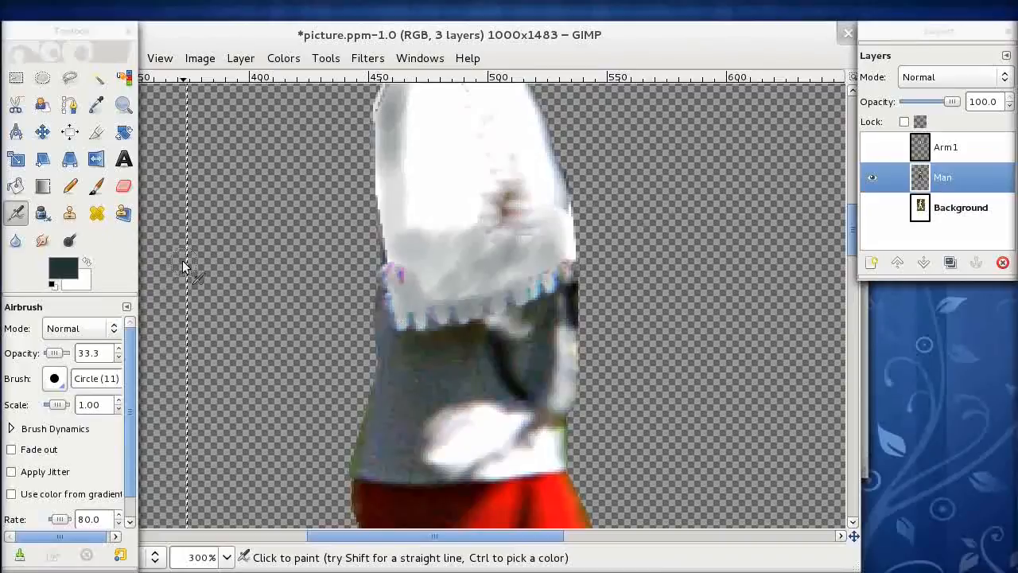
{"action": "left_click", "coordinate": [96, 213]}
{"action": "left_click", "coordinate": [423, 360], "text": "ctrl"}
{"action": "mouse_move", "coordinate": [444, 321]}
{"action": "left_mouse_down"}
{"action": "mouse_move", "coordinate": [494, 308]}
{"action": "mouse_move", "coordinate": [564, 268]}
{"action": "mouse_move", "coordinate": [518, 316]}
{"action": "mouse_move", "coordinate": [494, 319]}
{"action": "mouse_move", "coordinate": [519, 339]}
{"action": "left_mouse_up"}
{"action": "left_click", "coordinate": [517, 332]}
{"action": "left_click", "coordinate": [559, 271]}
{"action": "left_click_drag", "start_coordinate": [567, 259], "coordinate": [557, 284]}
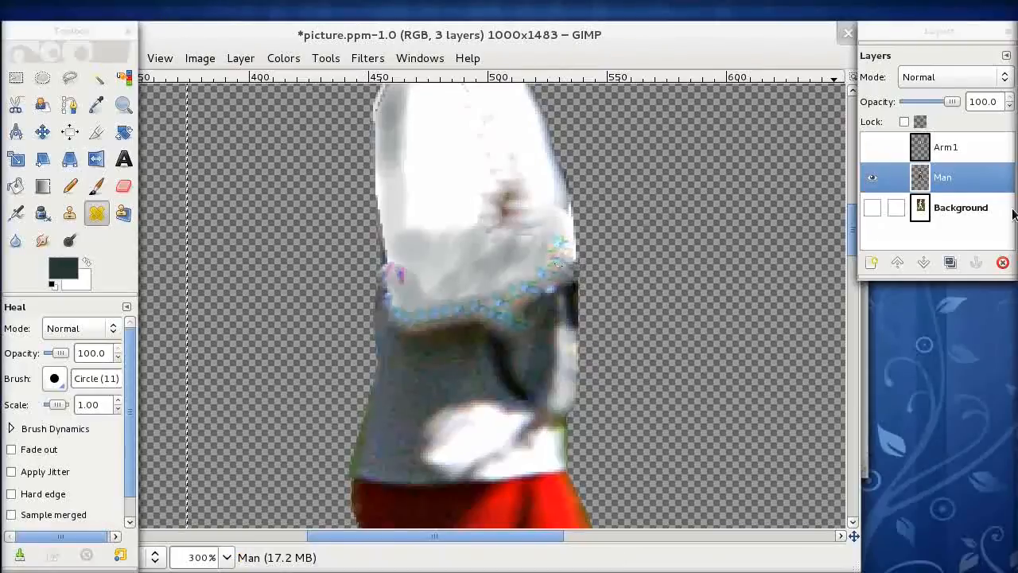
Step: Show the Arm1 layer and duplicate it by copying and pasting it into a new layer named Arm2
{"action": "left_click", "coordinate": [872, 149]}
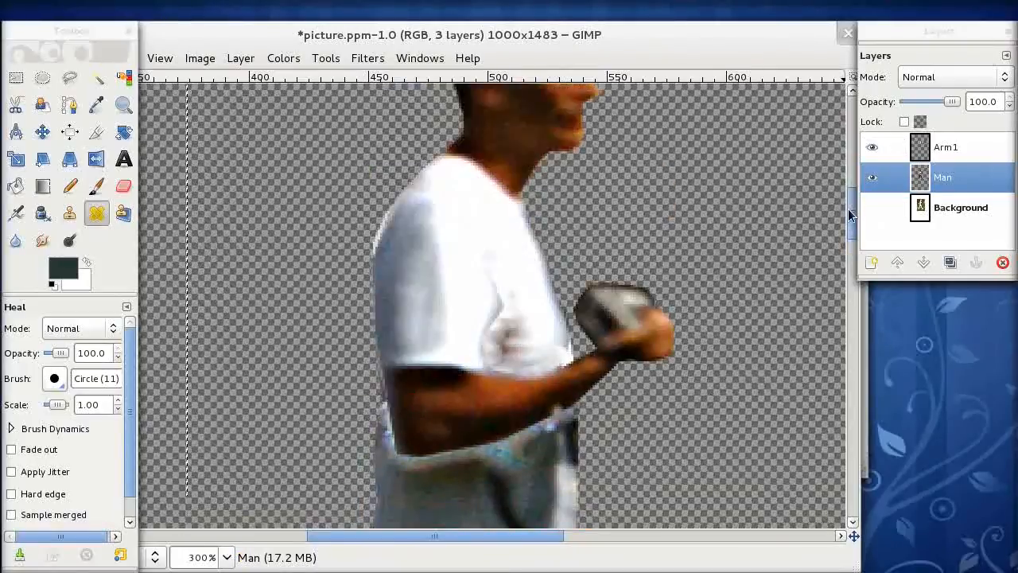
{"action": "left_click", "coordinate": [927, 150]}
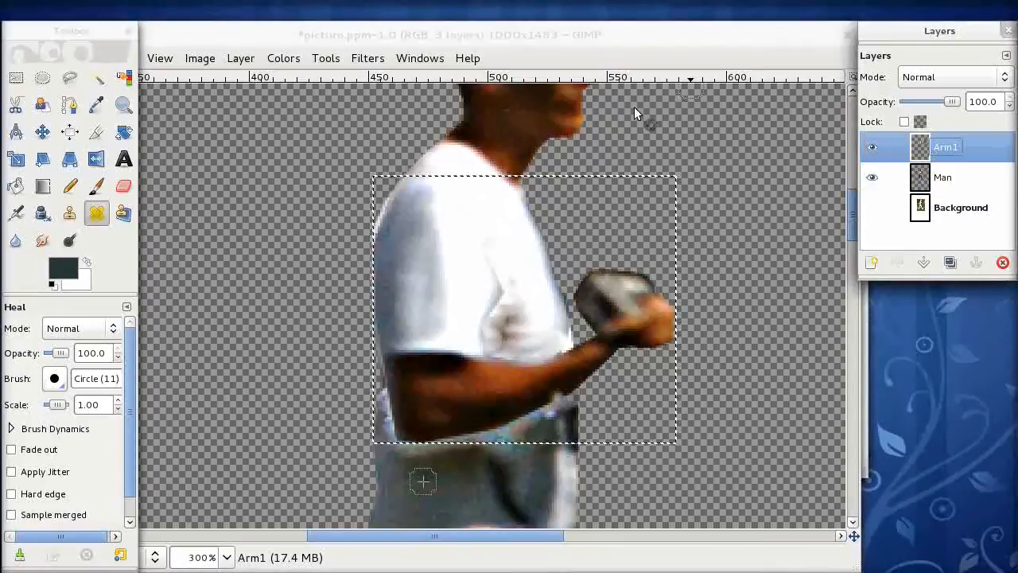
{"action": "key", "text": "ctrl+c"}
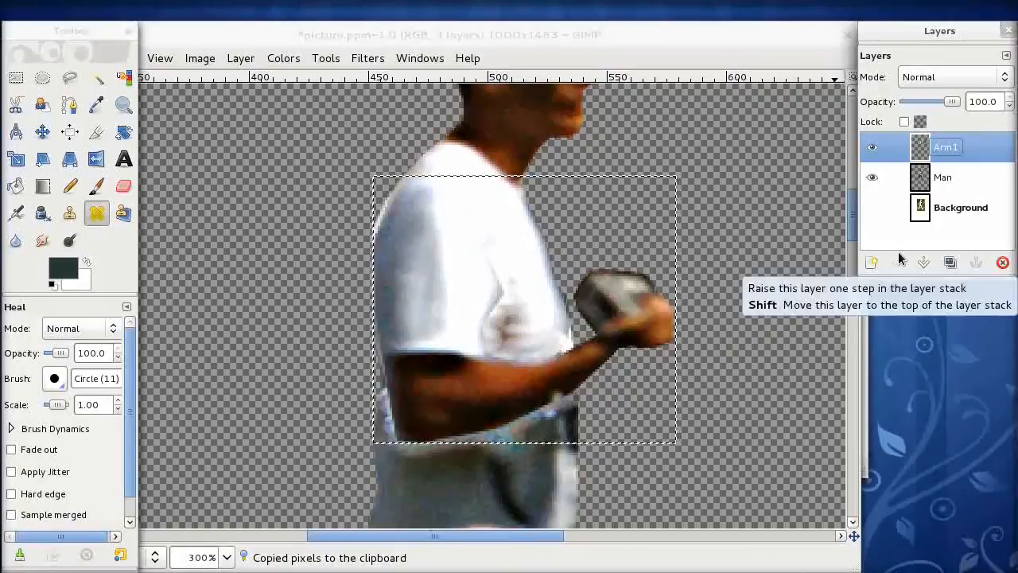
{"action": "key", "text": "ctrl+v"}
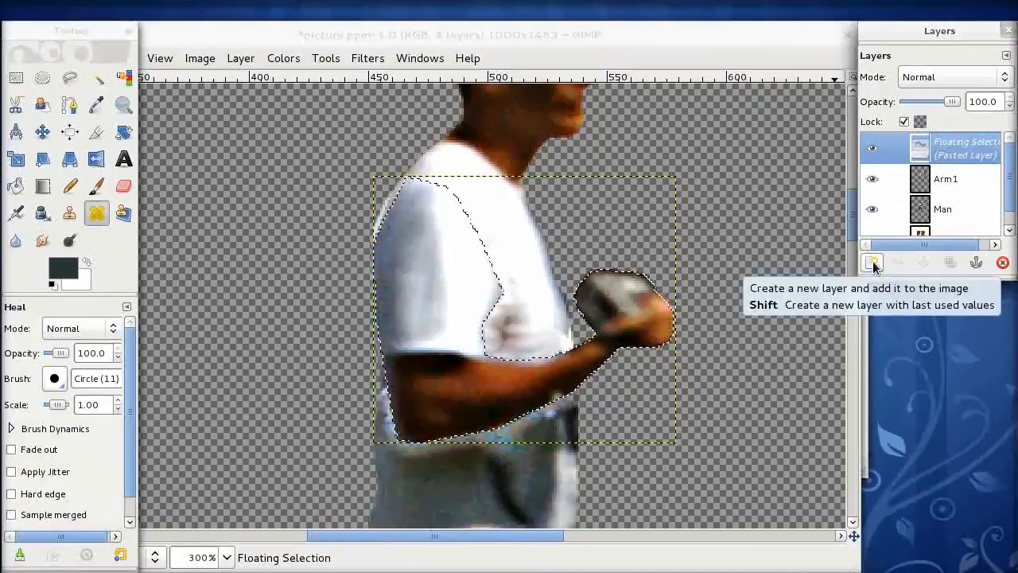
{"action": "left_click", "coordinate": [872, 264]}
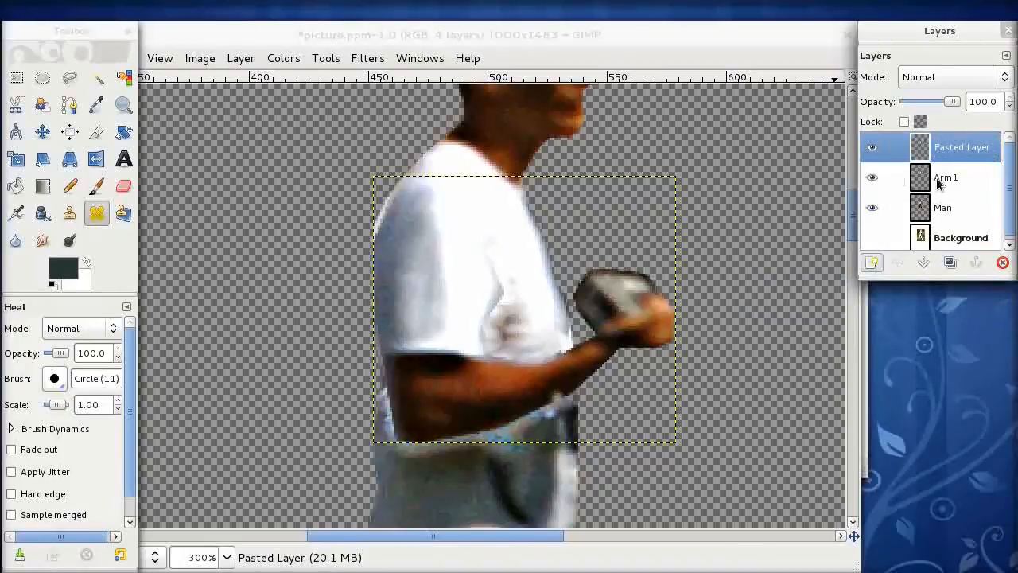
{"action": "double_click", "coordinate": [960, 150]}
{"action": "type", "text": "Arm2"}
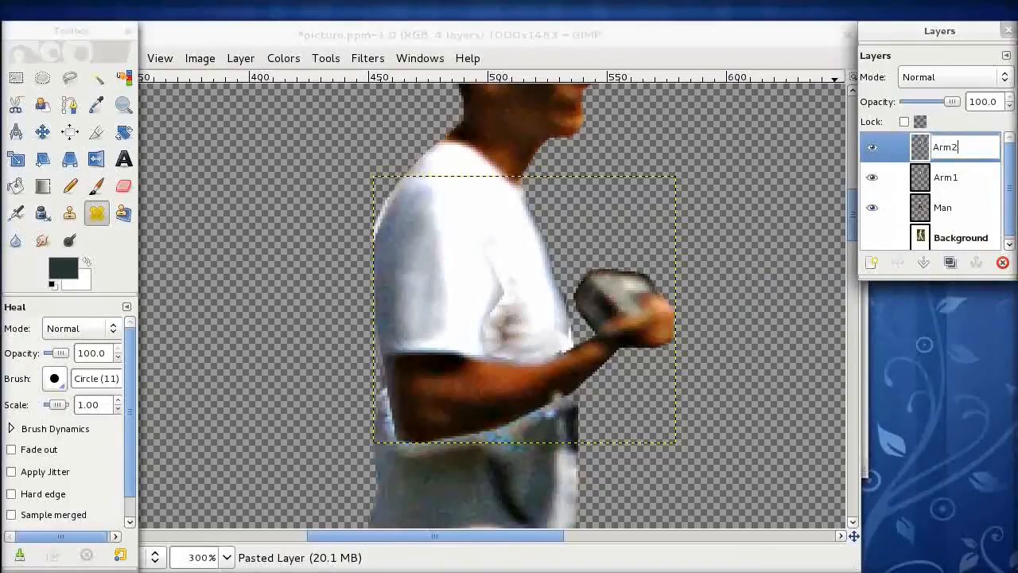
{"action": "key", "text": "Return"}
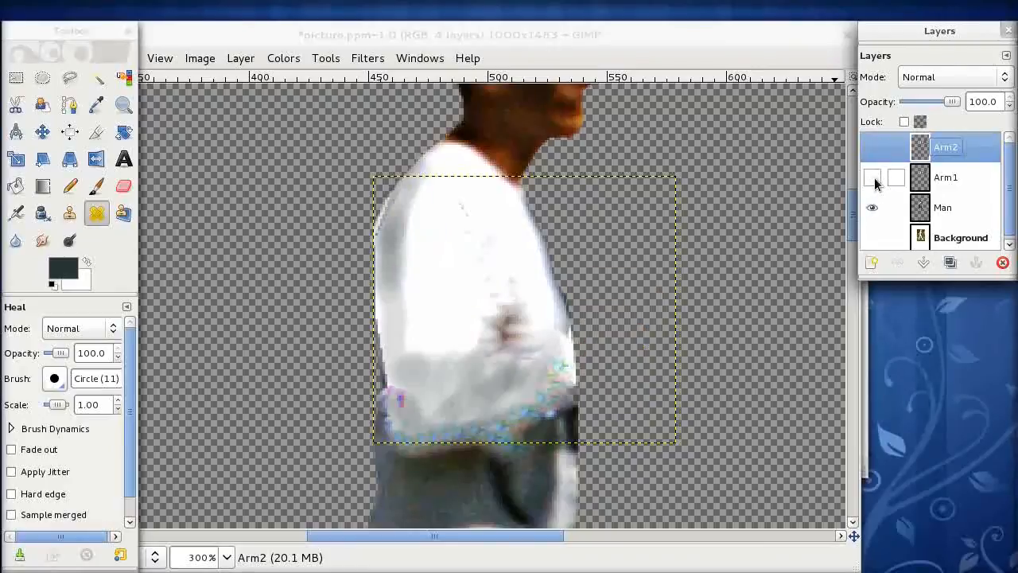
Step: Toggle the visibility of Arm1 and Arm2 to compare them, leaving Arm2 shown and Arm1 hidden
{"action": "left_click", "coordinate": [871, 149]}
{"action": "left_click", "coordinate": [871, 150]}
{"action": "left_click", "coordinate": [870, 149]}
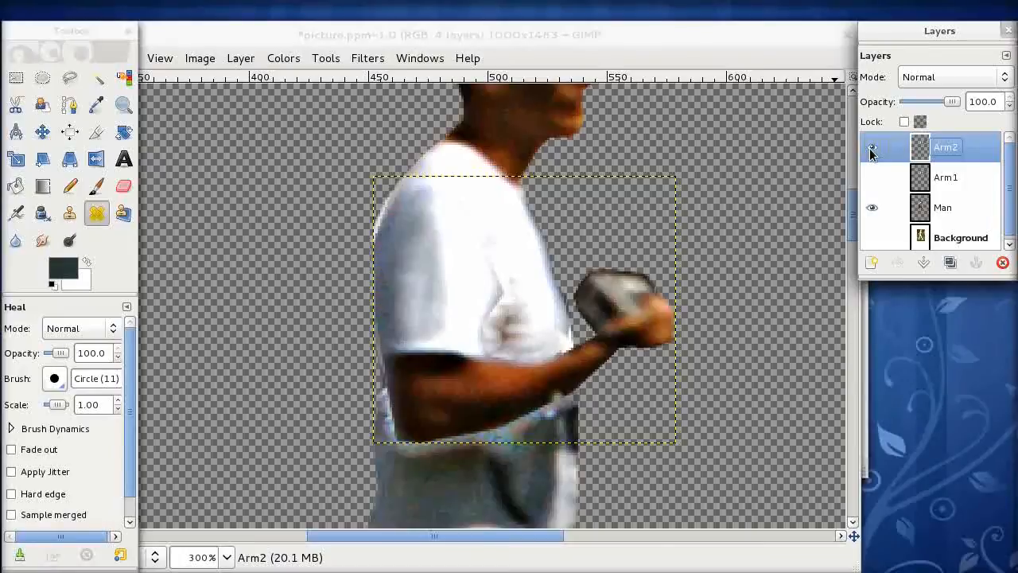
{"action": "left_click", "coordinate": [870, 149]}
{"action": "left_click", "coordinate": [872, 178]}
{"action": "left_click", "coordinate": [874, 181]}
{"action": "left_click", "coordinate": [874, 181]}
{"action": "left_click", "coordinate": [874, 182]}
{"action": "left_click", "coordinate": [874, 182]}
{"action": "left_click", "coordinate": [873, 148]}
{"action": "left_click", "coordinate": [872, 180]}
Step: Rotate the Arm2 layer slightly counter-clockwise so the forearm and hand swing upward
{"action": "left_click", "coordinate": [123, 131]}
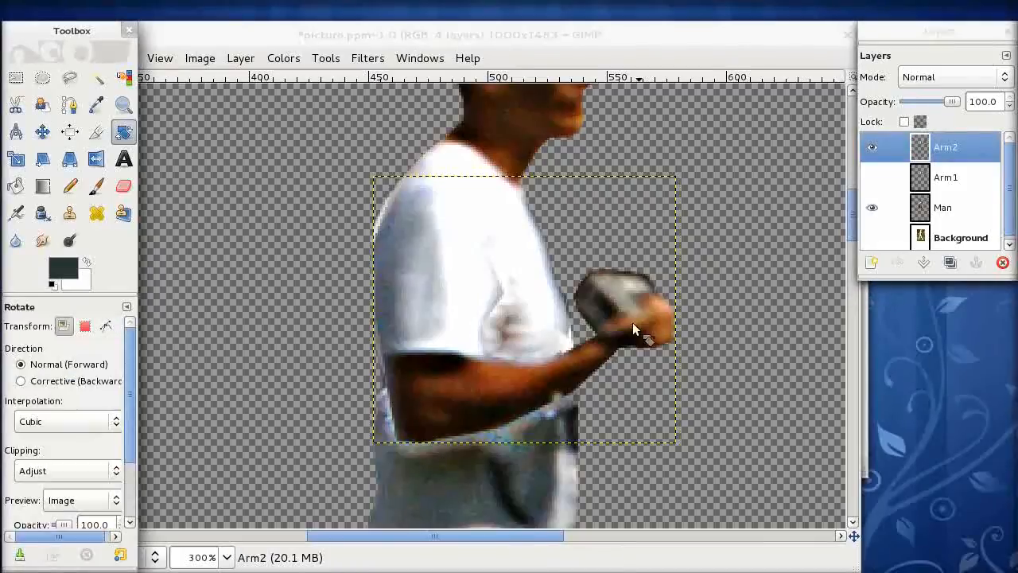
{"action": "left_click_drag", "start_coordinate": [663, 424], "coordinate": [679, 395]}
{"action": "left_click", "coordinate": [251, 212]}
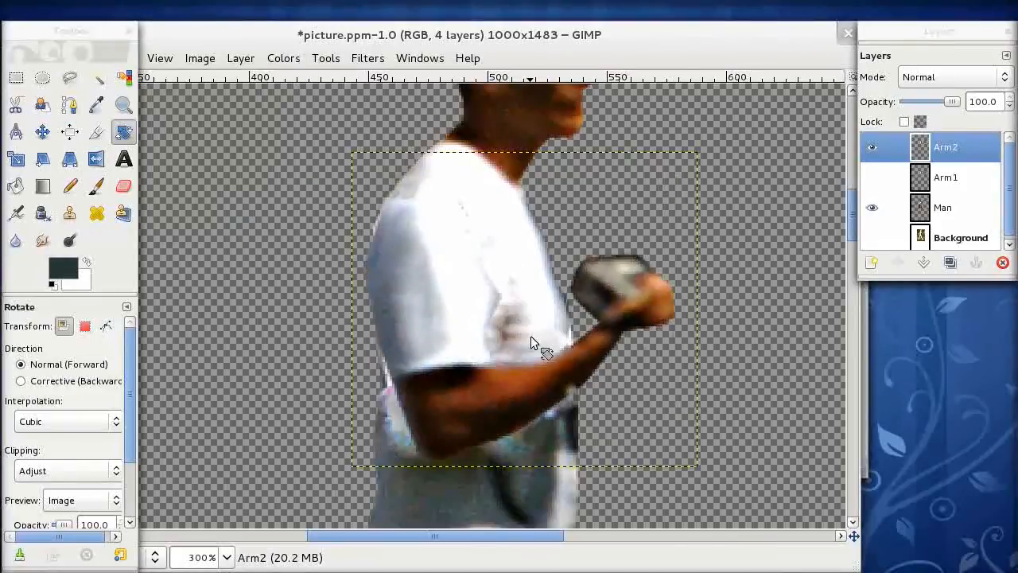
Step: Move the rotated Arm2 layer so its sleeve lines up with the man's shoulder, keeping Arm1 hidden
{"action": "left_click", "coordinate": [42, 131]}
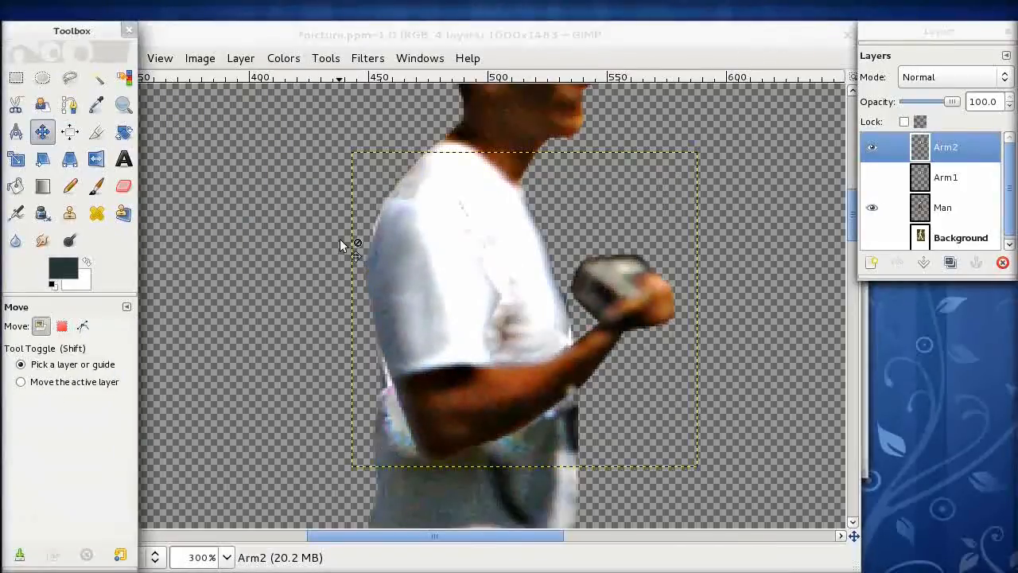
{"action": "left_click_drag", "start_coordinate": [430, 288], "coordinate": [433, 277]}
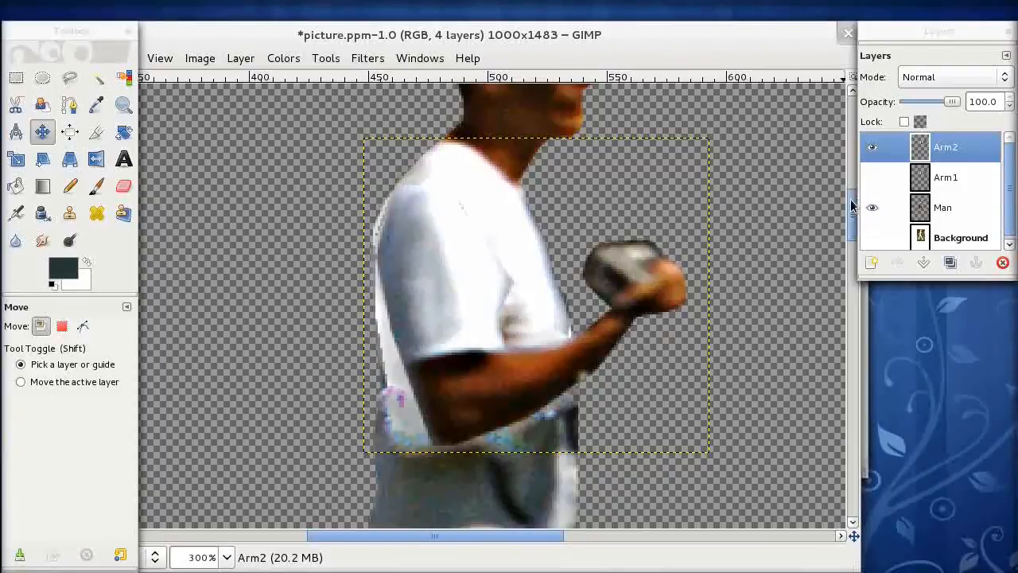
{"action": "left_click", "coordinate": [874, 180]}
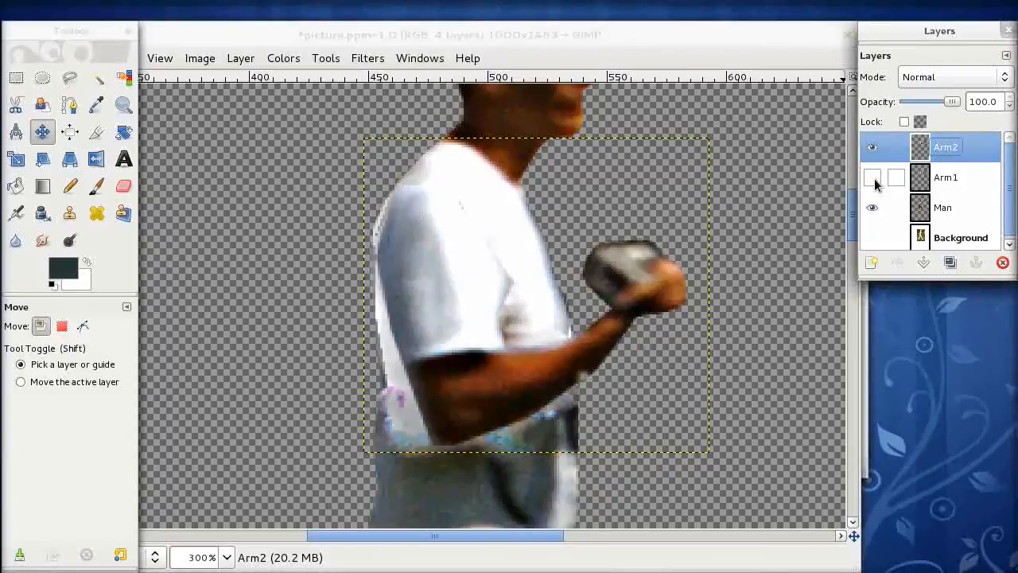
Step: Toggle the visibility of Arm1 and Arm2 to compare the two arm poses, leaving both layers shown
{"action": "left_click", "coordinate": [873, 150]}
{"action": "left_click", "coordinate": [874, 178]}
{"action": "left_click", "coordinate": [874, 178]}
{"action": "left_click", "coordinate": [872, 149]}
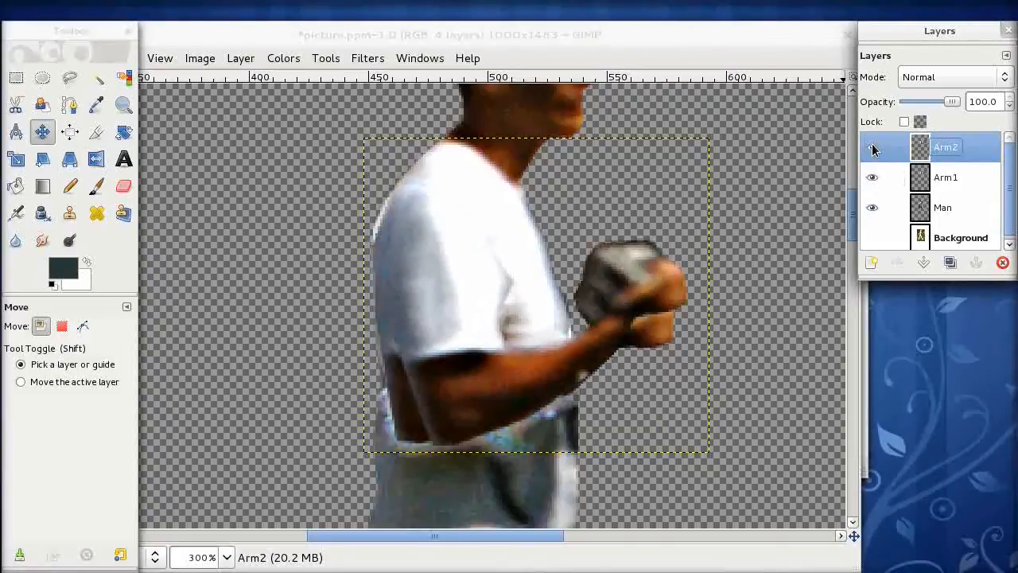
{"action": "left_click", "coordinate": [874, 179]}
{"action": "left_click", "coordinate": [872, 149]}
{"action": "left_click", "coordinate": [874, 178]}
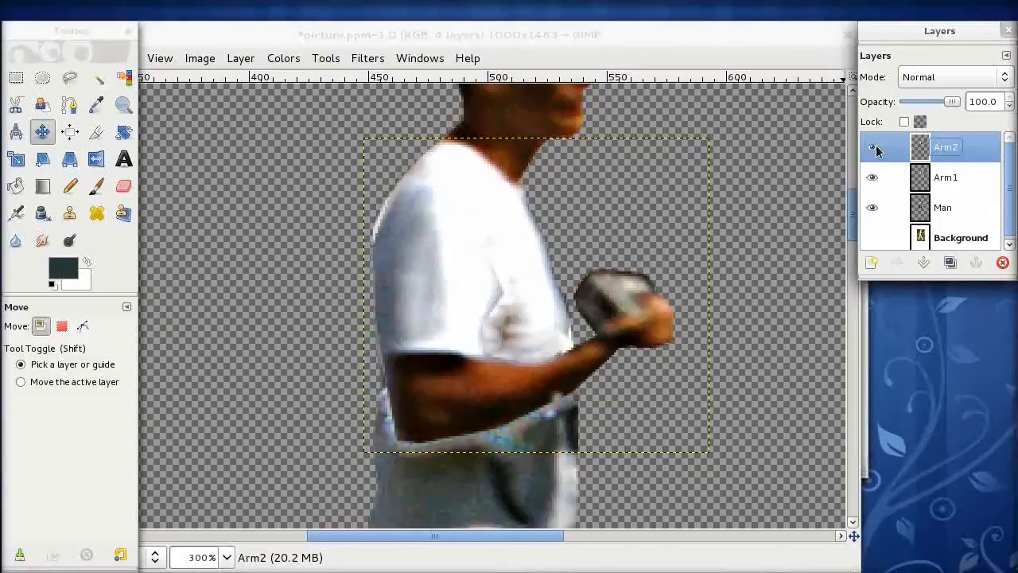
{"action": "left_click", "coordinate": [872, 149]}
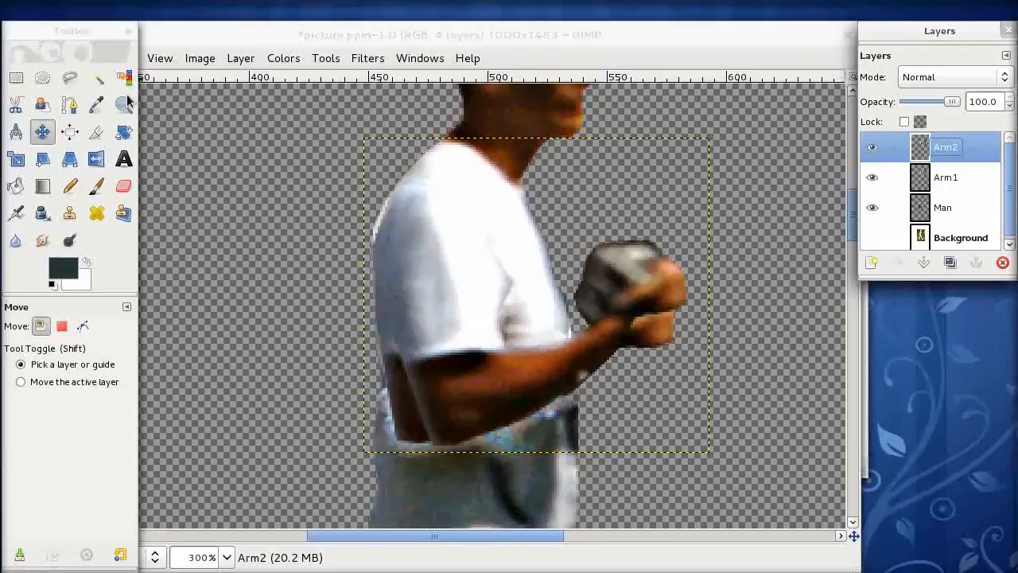
Step: Duplicate the Arm2 layer by copying and pasting it into a new layer named Arm3
{"action": "key", "text": "ctrl+a"}
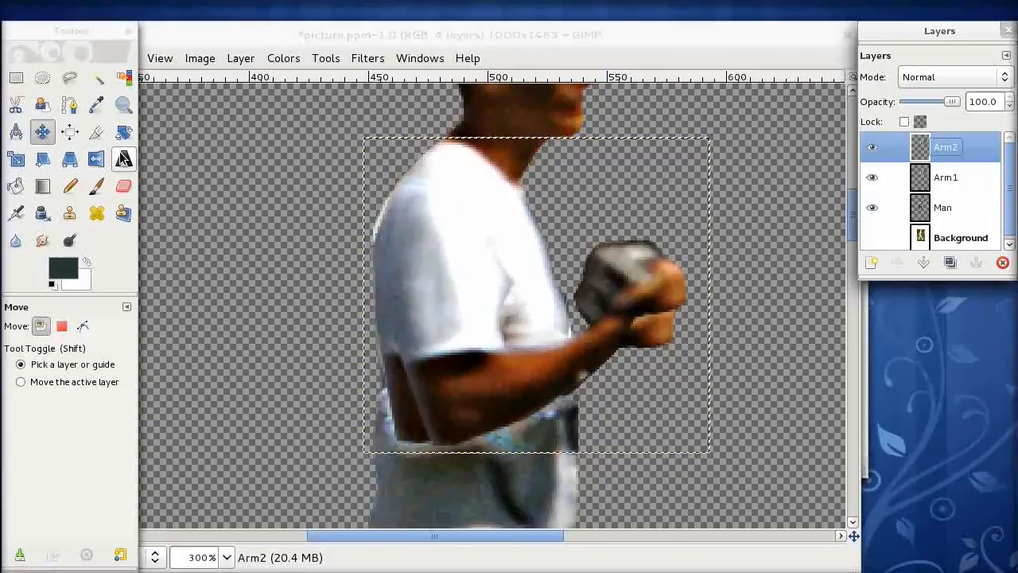
{"action": "key", "text": "ctrl+c"}
{"action": "key", "text": "ctrl+v"}
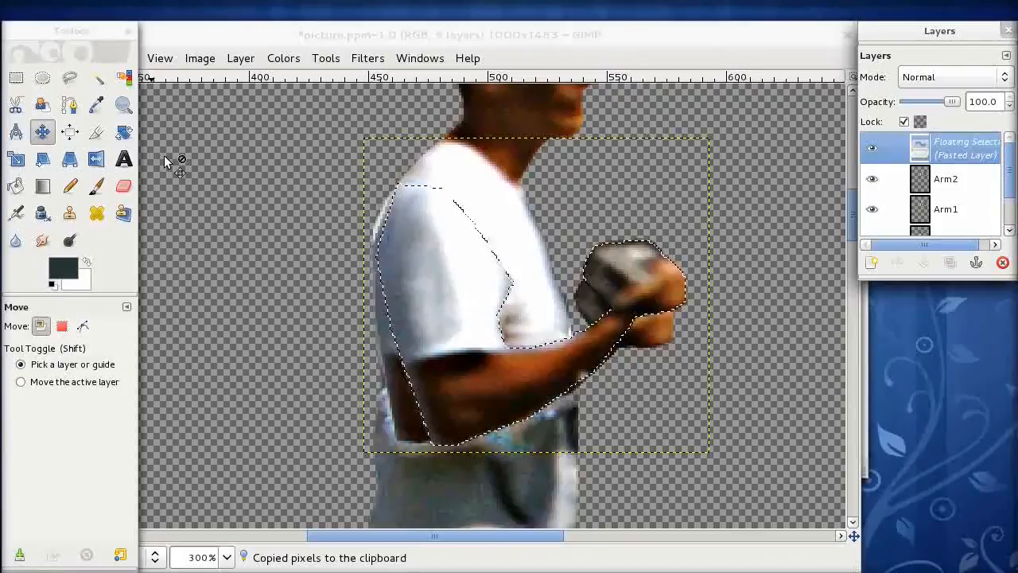
{"action": "left_click", "coordinate": [872, 264]}
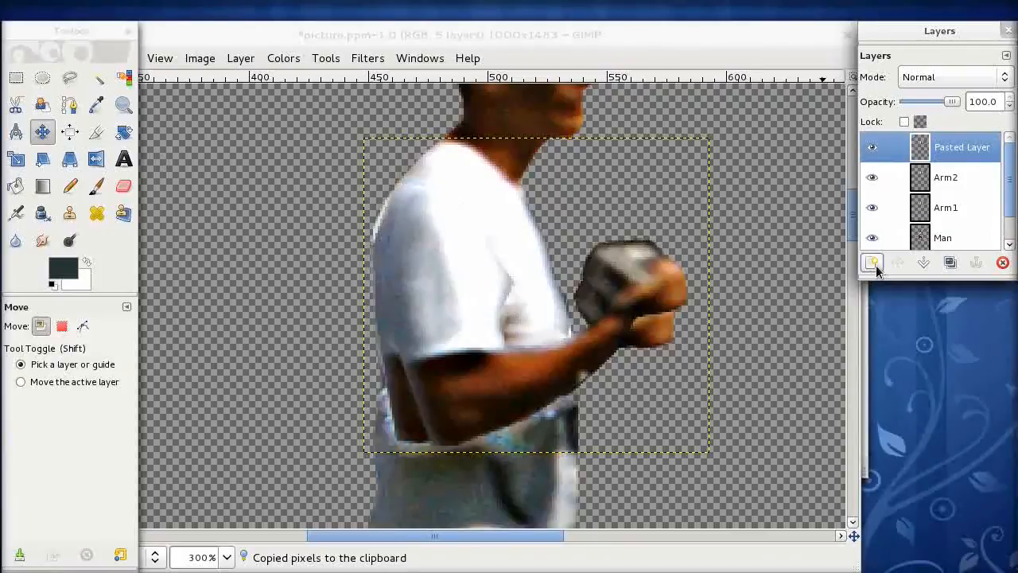
{"action": "double_click", "coordinate": [969, 151]}
{"action": "type", "text": "Arm3"}
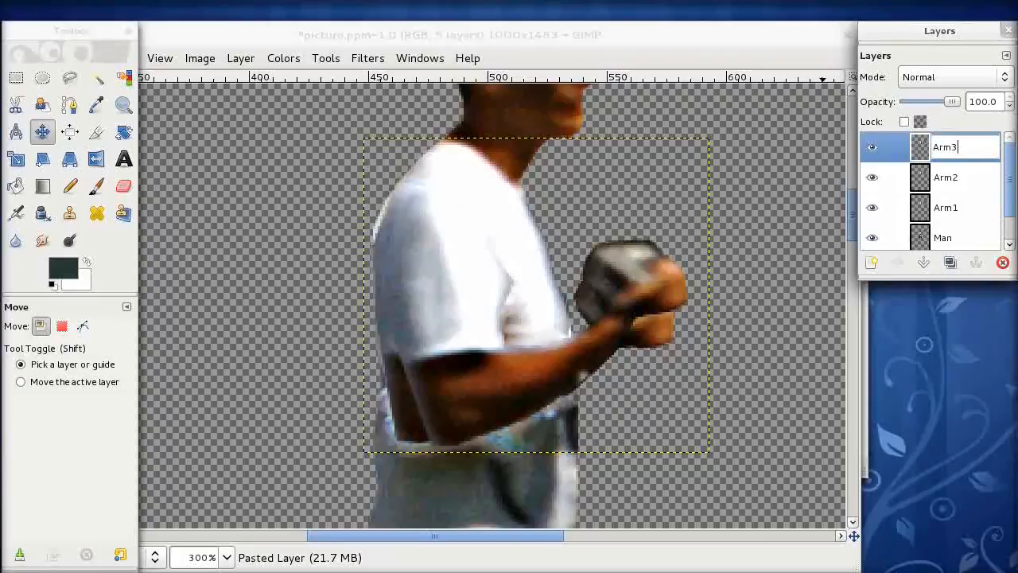
{"action": "key", "text": "Return"}
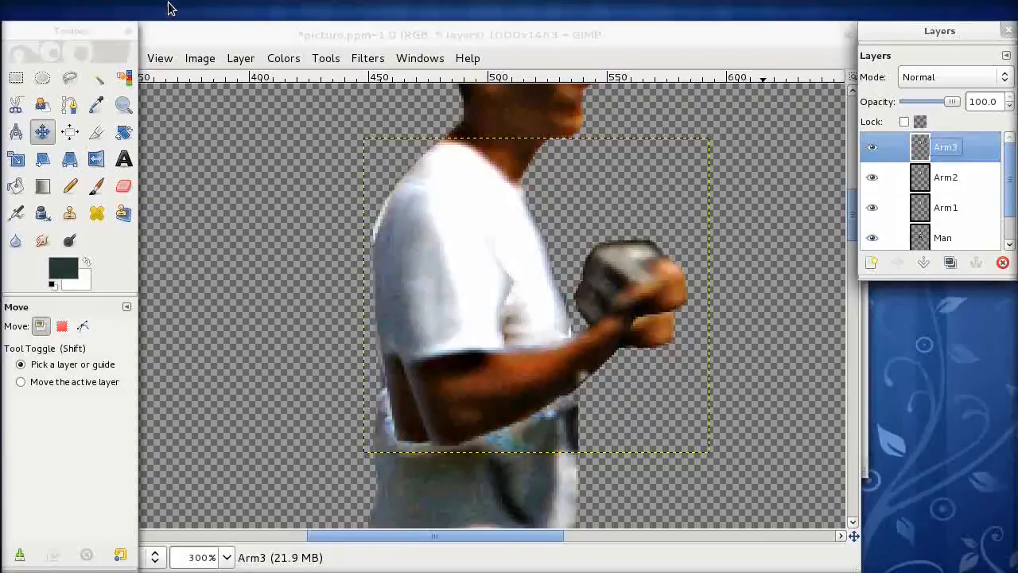
Step: Rotate the Arm3 layer by about -11.17° and move it so its sleeve lines up with the man's shoulder
{"action": "left_click", "coordinate": [123, 130]}
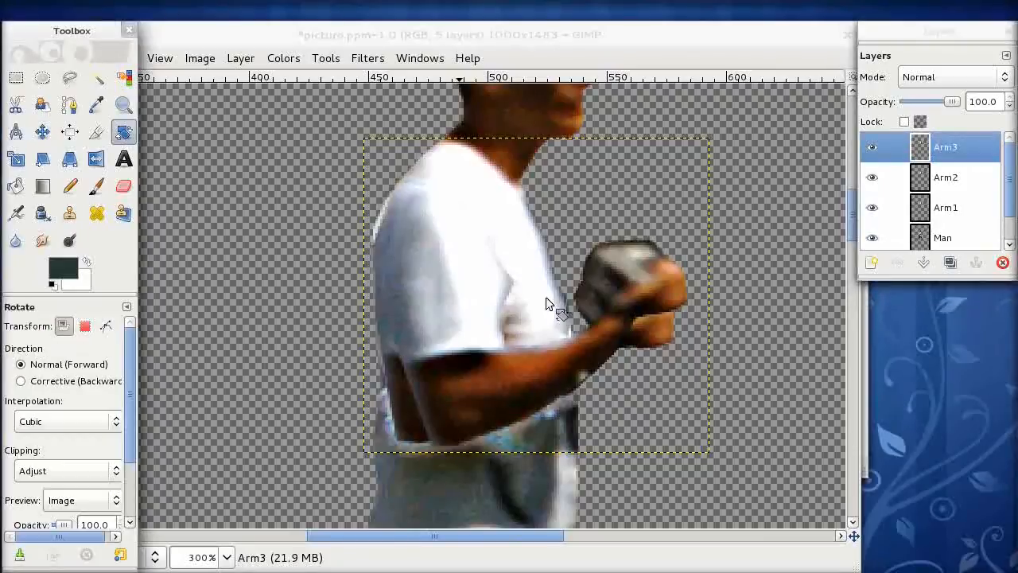
{"action": "left_click_drag", "start_coordinate": [700, 439], "coordinate": [711, 397]}
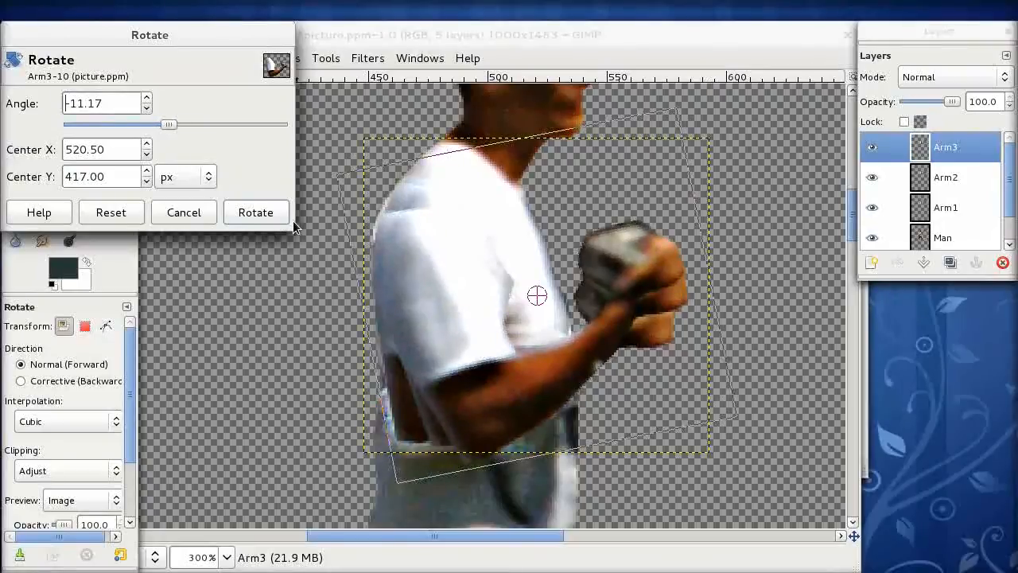
{"action": "left_click", "coordinate": [268, 213]}
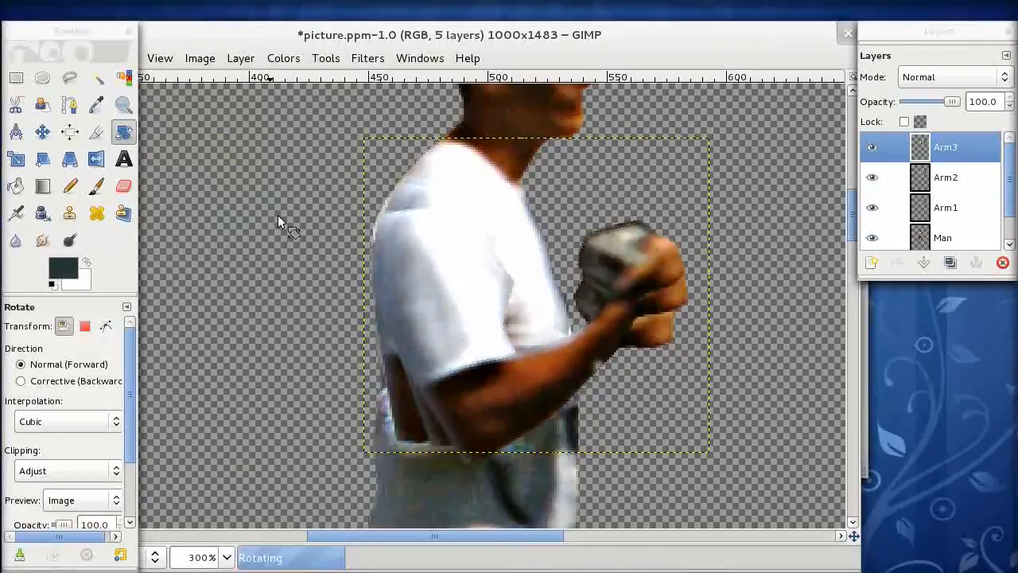
{"action": "left_click", "coordinate": [42, 131]}
{"action": "left_click_drag", "start_coordinate": [424, 287], "coordinate": [433, 273]}
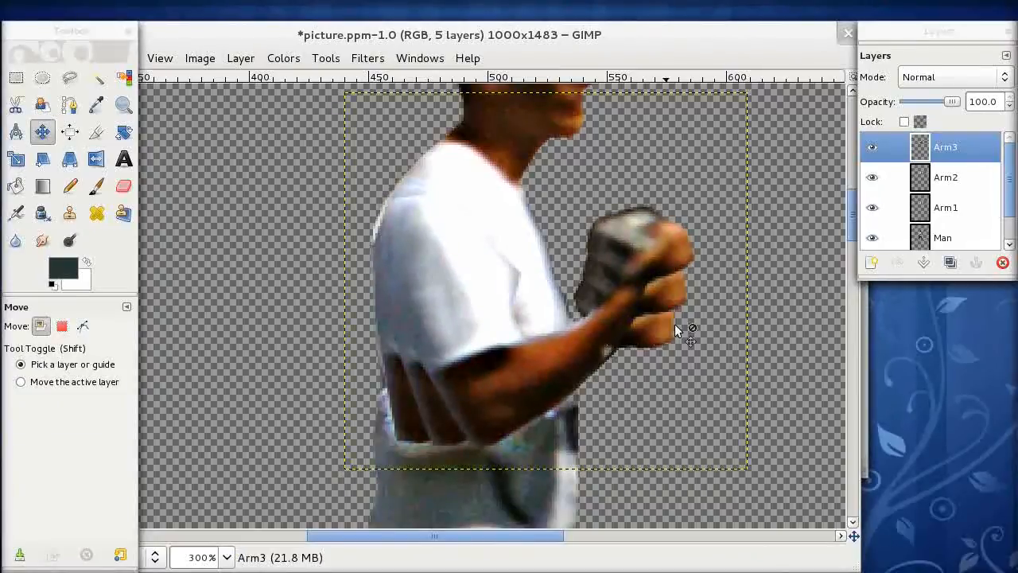
Step: Copy the Arm3 layer and paste it into a new layer named Arm4
{"action": "left_click", "coordinate": [922, 153]}
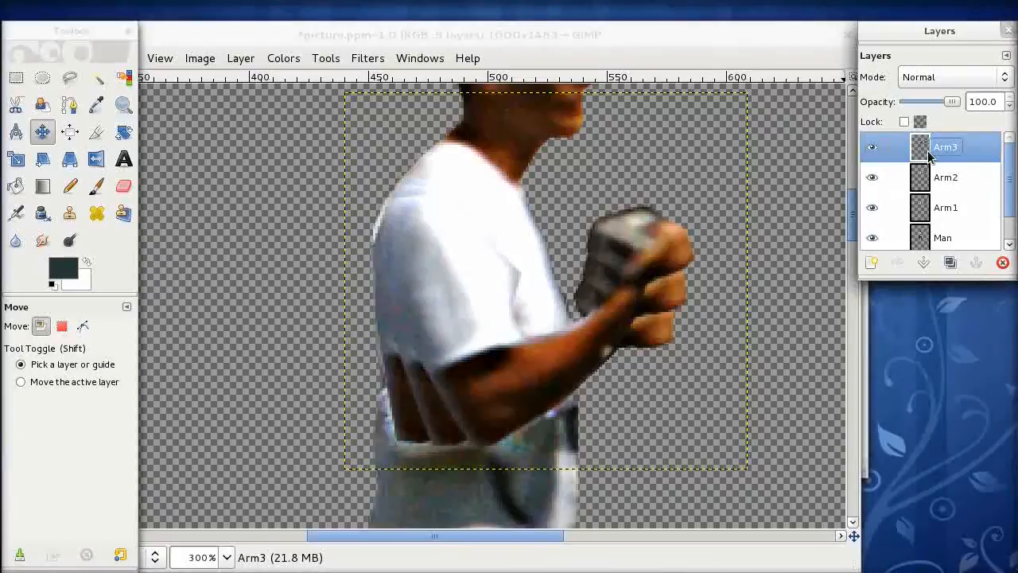
{"action": "key", "text": "ctrl+c"}
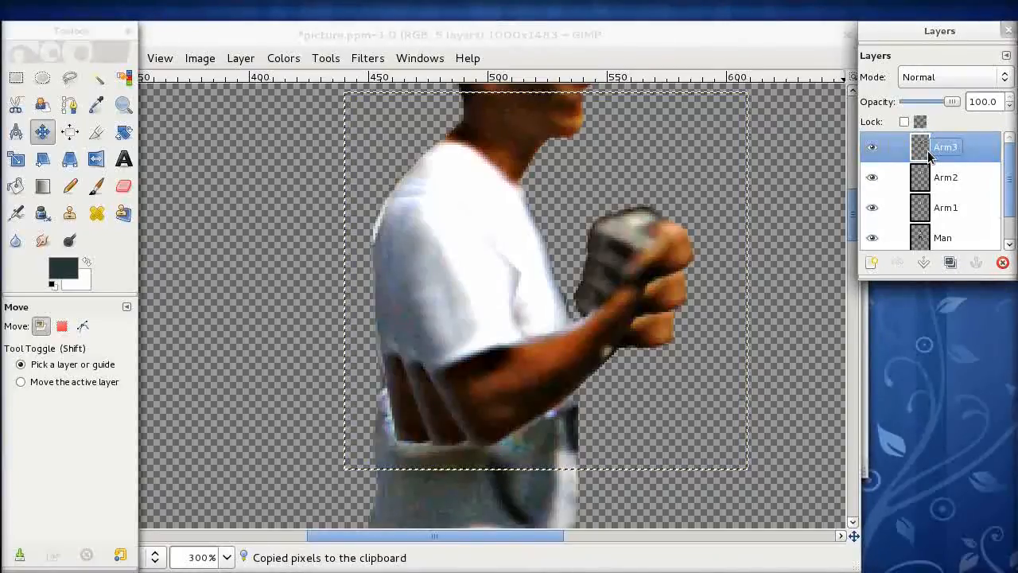
{"action": "key", "text": "ctrl+v"}
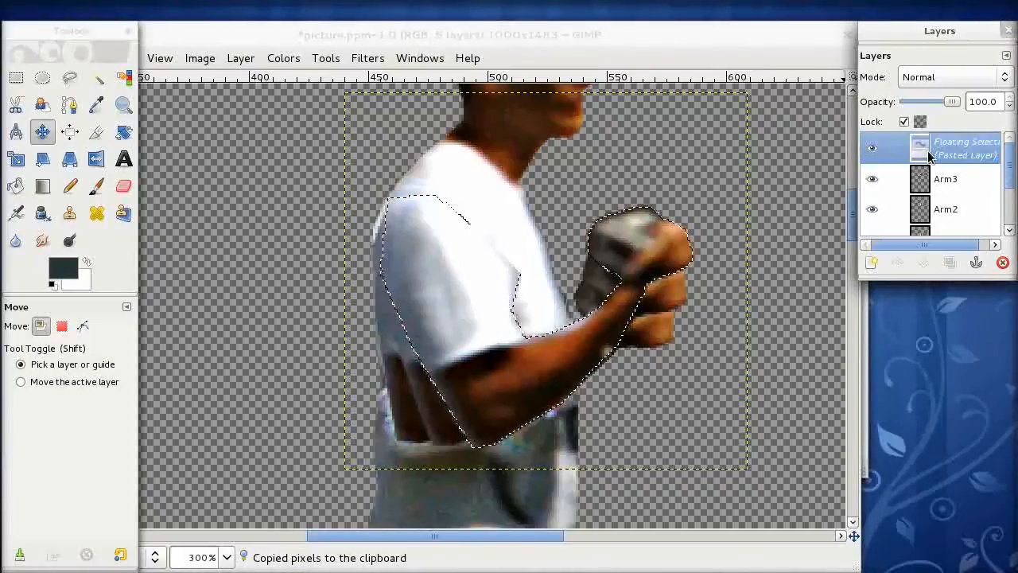
{"action": "left_click", "coordinate": [870, 263]}
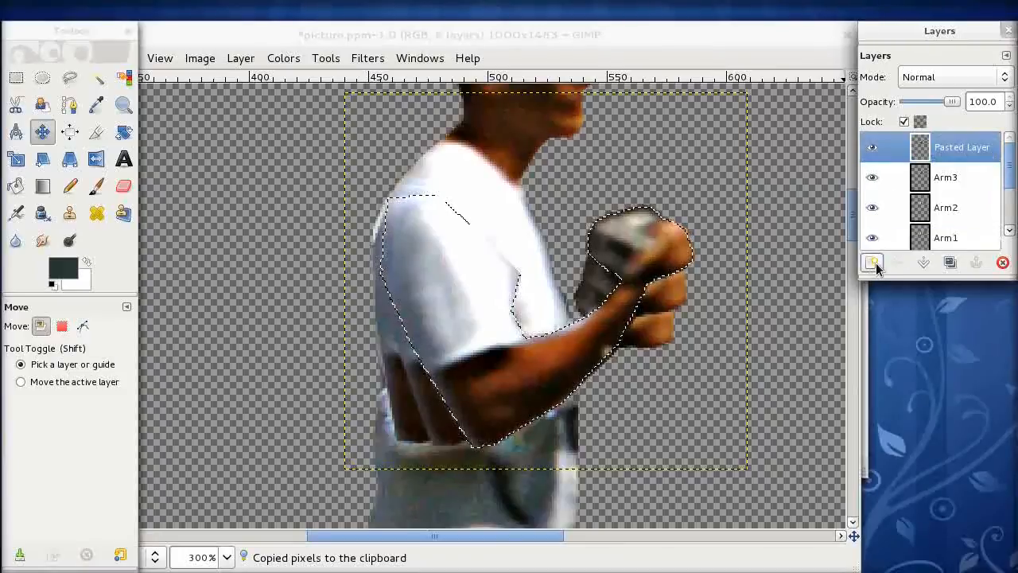
{"action": "double_click", "coordinate": [957, 148]}
{"action": "type", "text": "Arm4"}
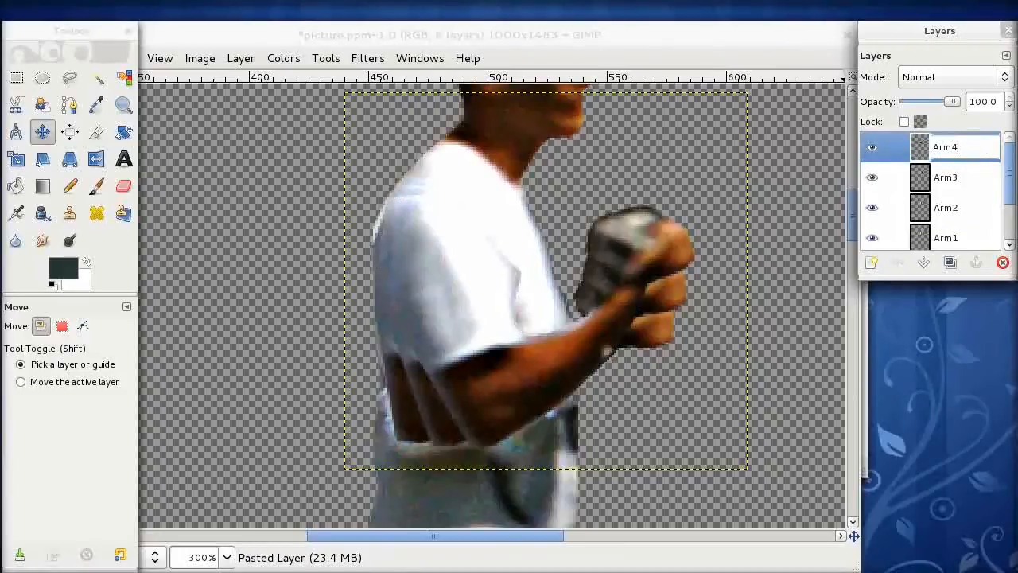
{"action": "key", "text": "Return"}
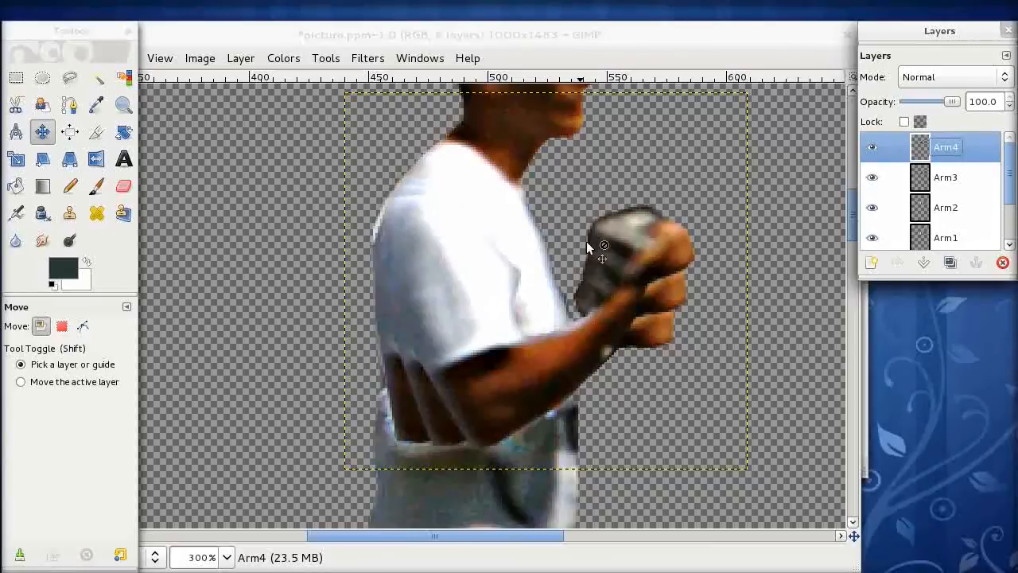
Step: Rotate the Arm4 layer further counter-clockwise and move it up so its sleeve meets the man's shoulder
{"action": "left_click", "coordinate": [123, 131]}
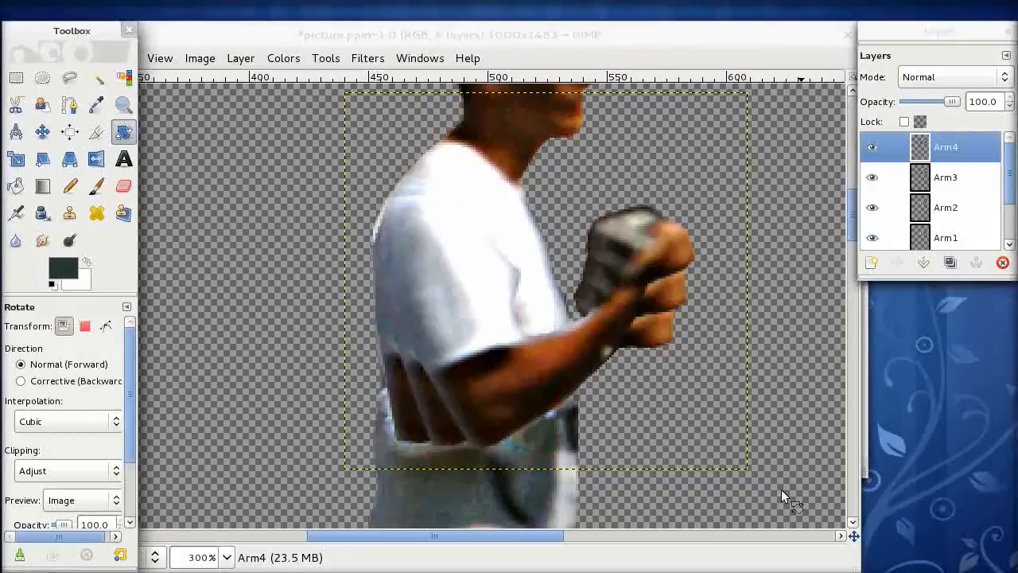
{"action": "left_click_drag", "start_coordinate": [729, 459], "coordinate": [715, 416]}
{"action": "left_click", "coordinate": [254, 213]}
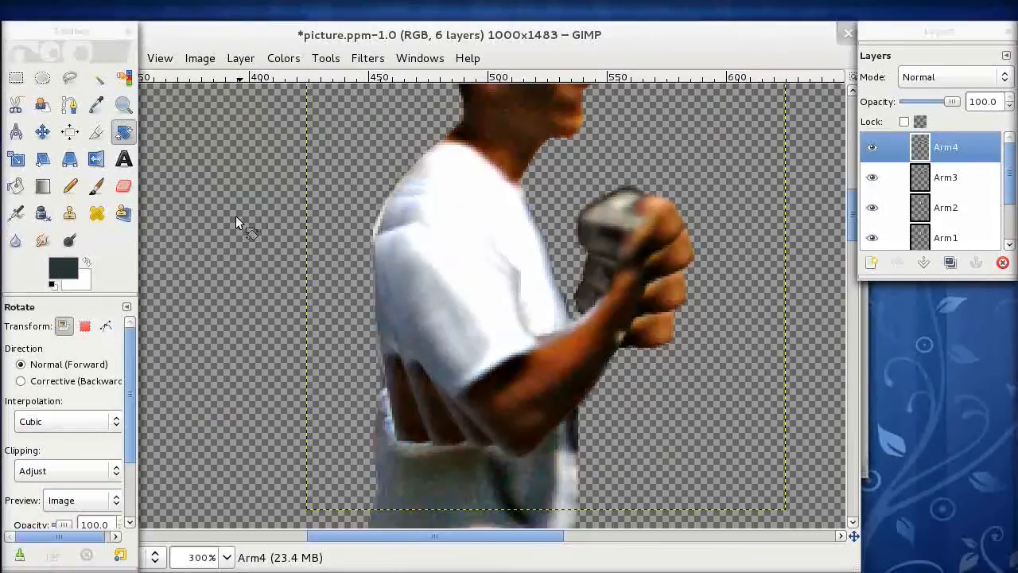
{"action": "left_click", "coordinate": [42, 131]}
{"action": "left_click_drag", "start_coordinate": [468, 325], "coordinate": [459, 282]}
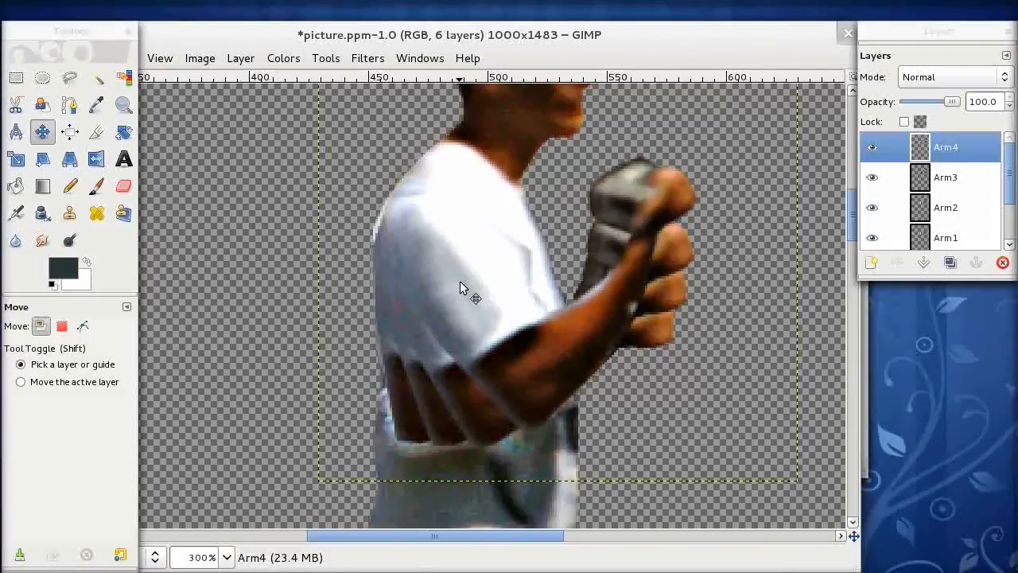
Step: Show the four arm layers one at a time from Arm1 to Arm4 to check the movement, leaving only Arm4 shown
{"action": "left_click", "coordinate": [871, 208]}
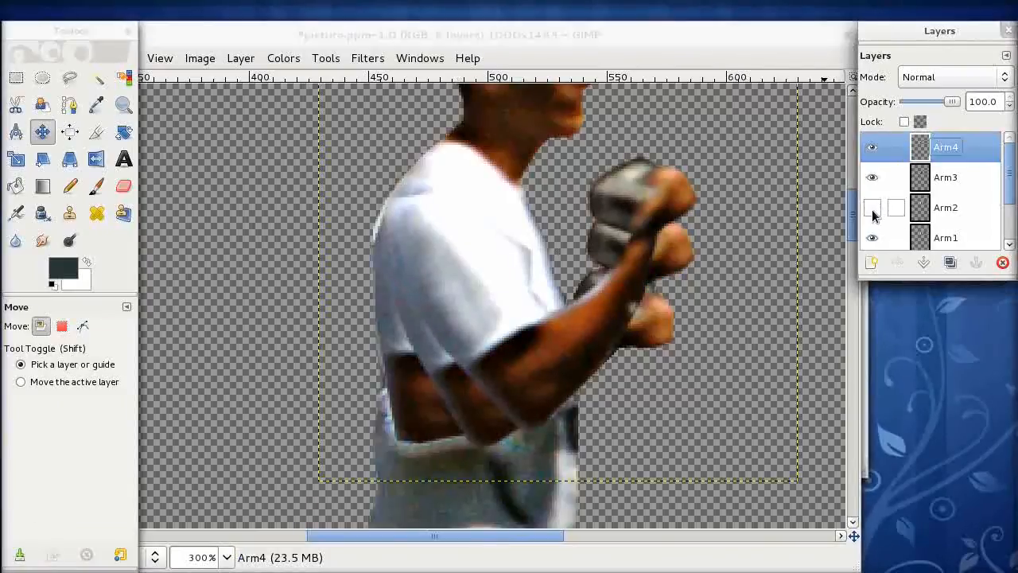
{"action": "left_click", "coordinate": [871, 179]}
{"action": "left_click", "coordinate": [871, 156]}
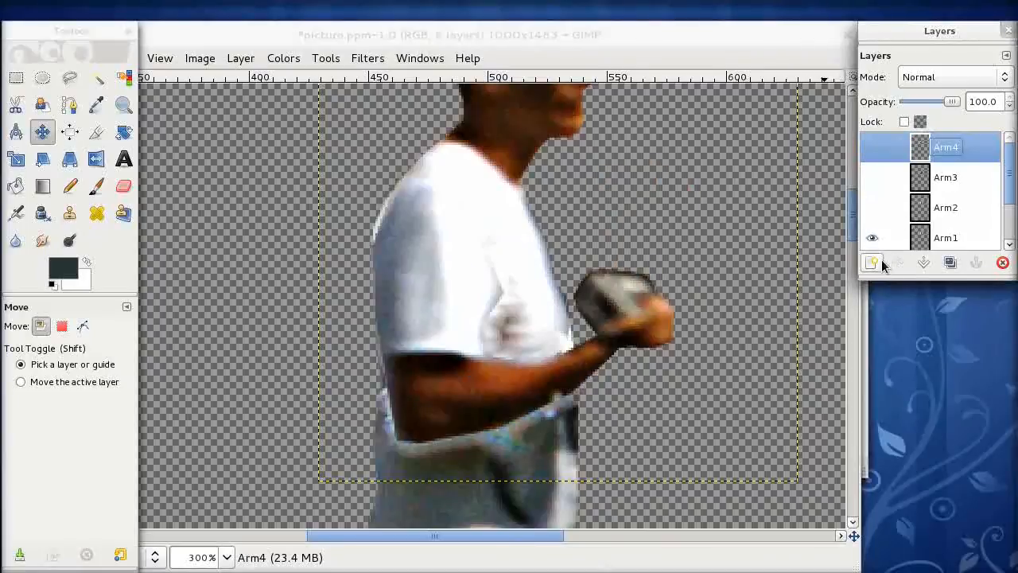
{"action": "left_click", "coordinate": [872, 238]}
{"action": "left_click", "coordinate": [872, 207]}
{"action": "left_click", "coordinate": [872, 207]}
{"action": "left_click", "coordinate": [872, 178]}
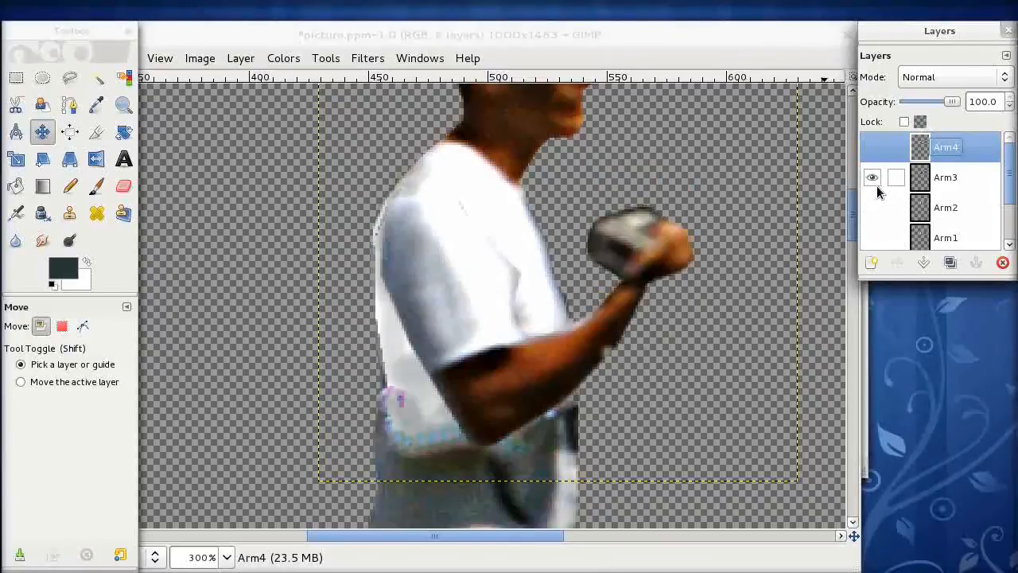
{"action": "left_click", "coordinate": [872, 178]}
{"action": "left_click", "coordinate": [873, 148]}
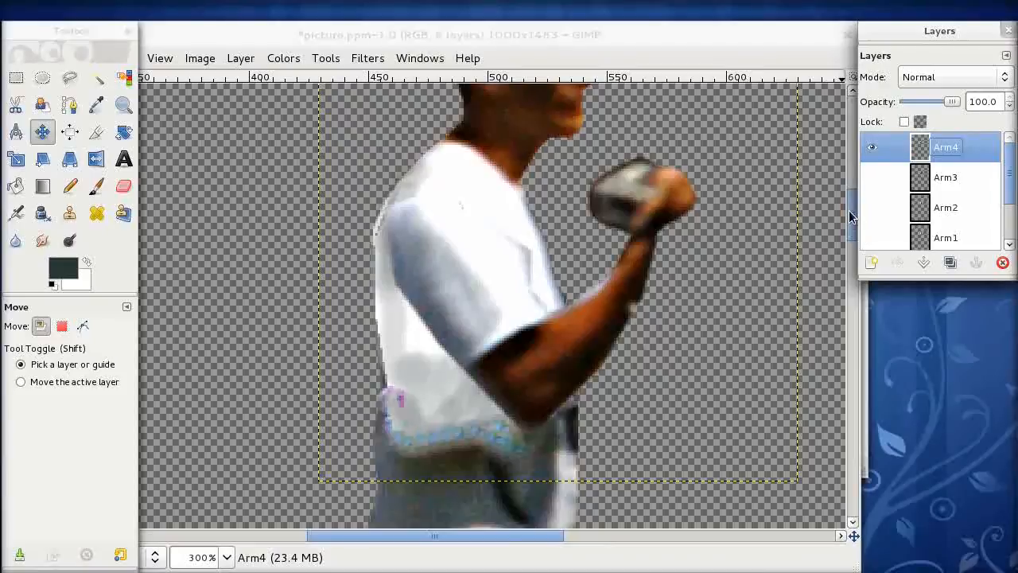
Step: Show the Background layer and hide the Man layer to expose the background around the cut-out
{"action": "left_click_drag", "start_coordinate": [853, 219], "coordinate": [857, 217]}
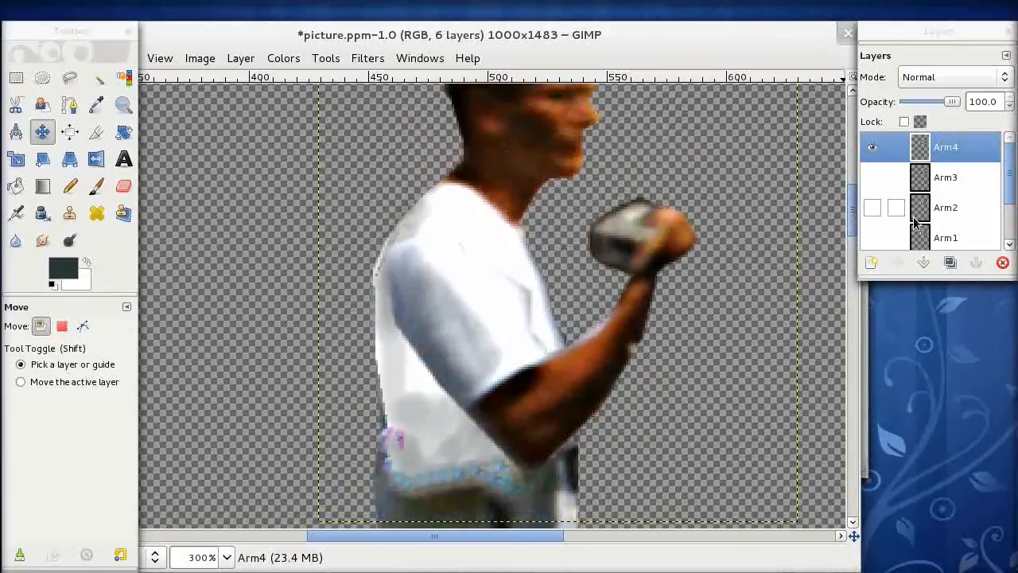
{"action": "left_click_drag", "start_coordinate": [1010, 191], "coordinate": [1011, 225]}
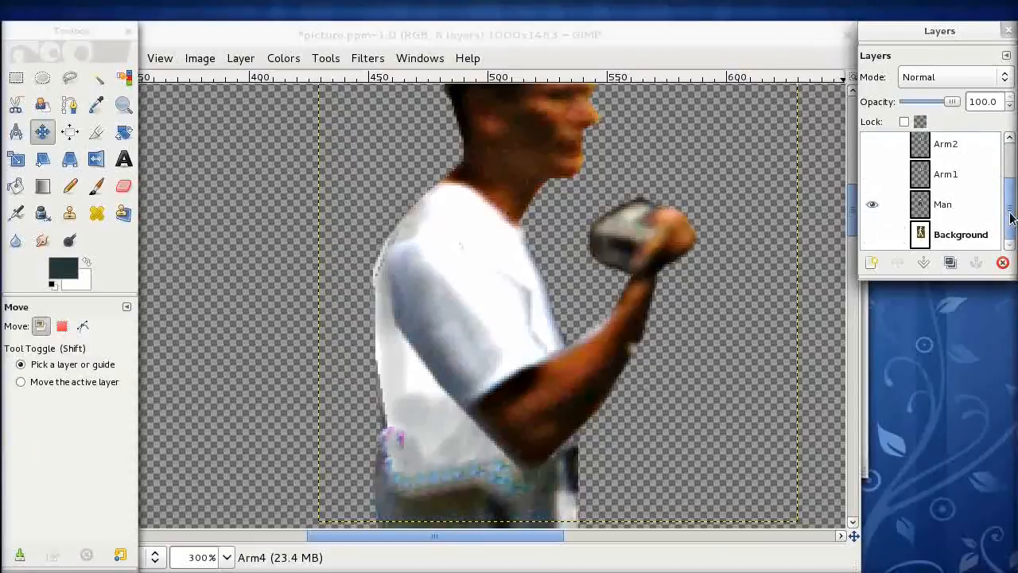
{"action": "left_click", "coordinate": [873, 235]}
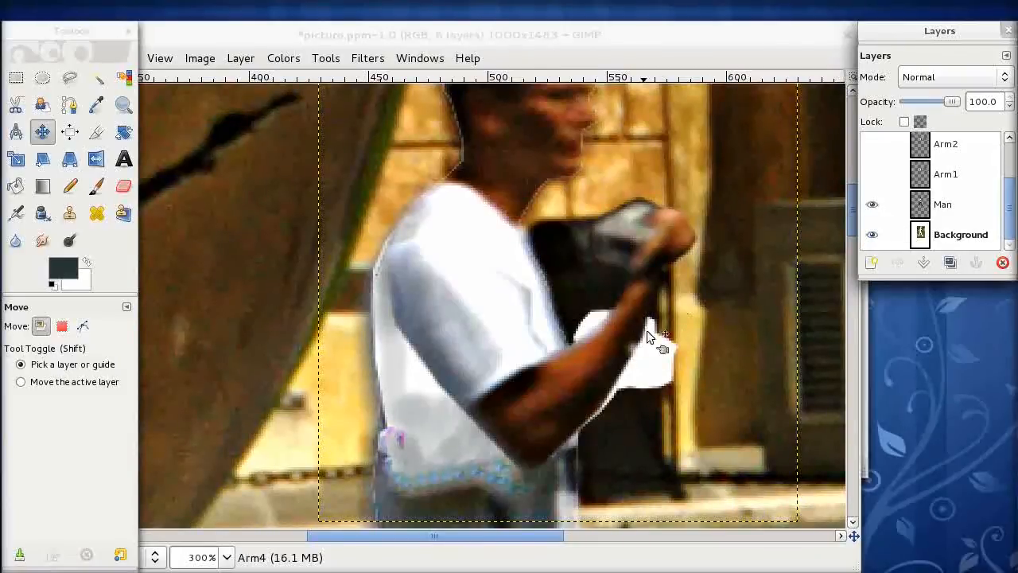
{"action": "left_click", "coordinate": [874, 206]}
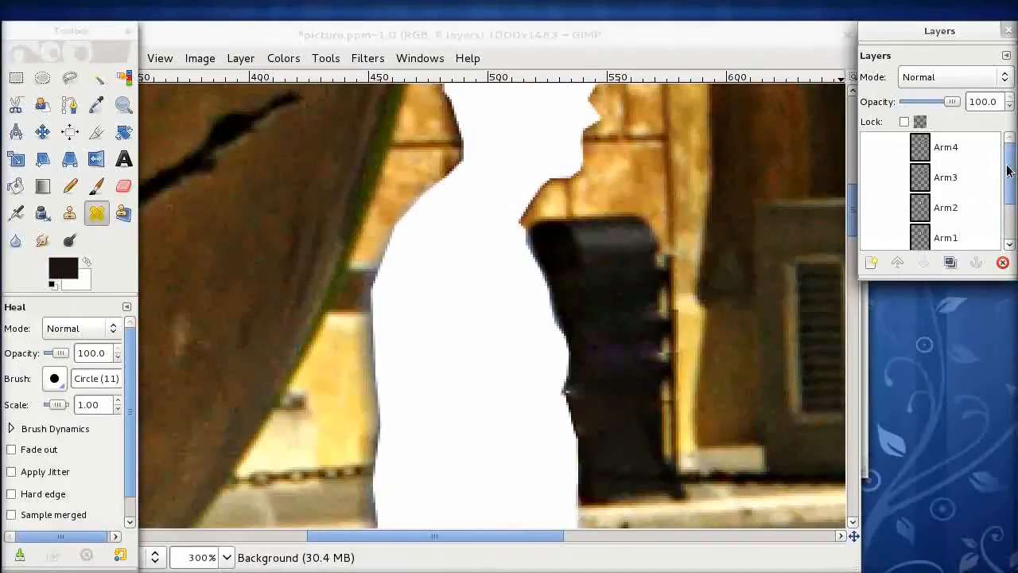
Step: Compose the first animation frame by showing the Arm1 and Man layers over the Background
{"action": "scroll", "coordinate": [927, 223], "scroll_direction": "down", "scroll_amount": 1}
{"action": "left_click", "coordinate": [872, 220]}
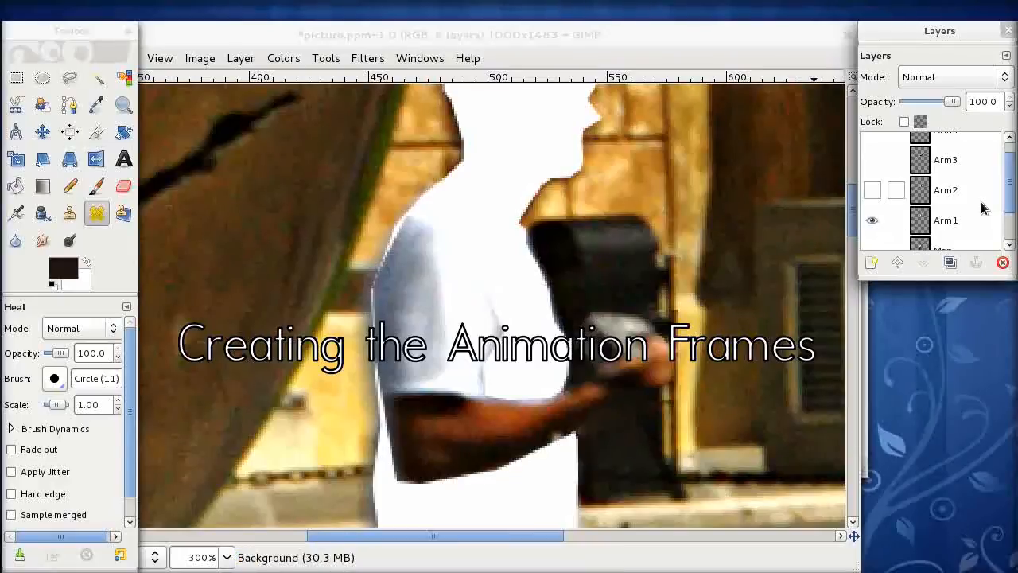
{"action": "scroll", "coordinate": [1013, 205], "scroll_direction": "down", "scroll_amount": 2}
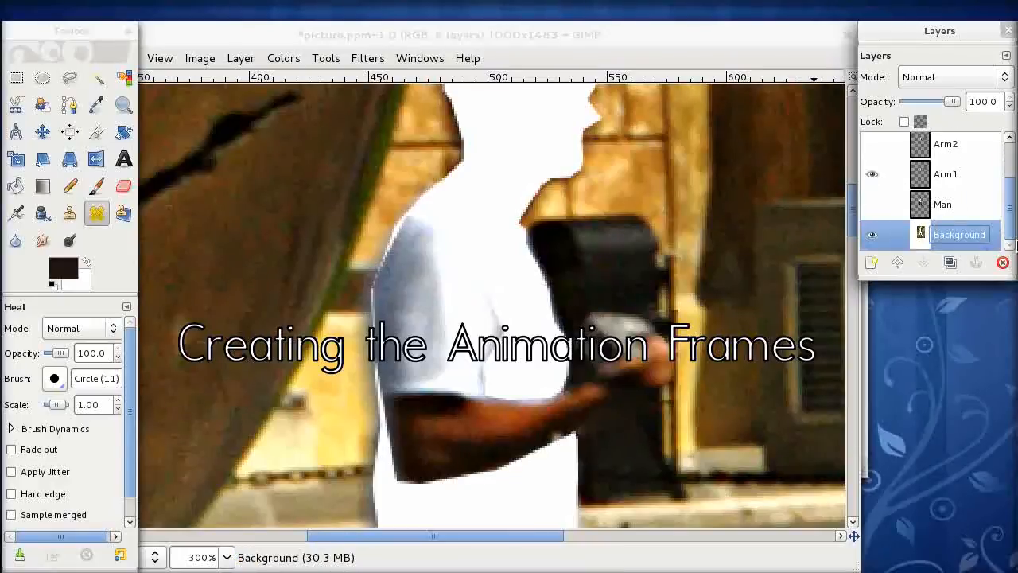
{"action": "left_click", "coordinate": [872, 205]}
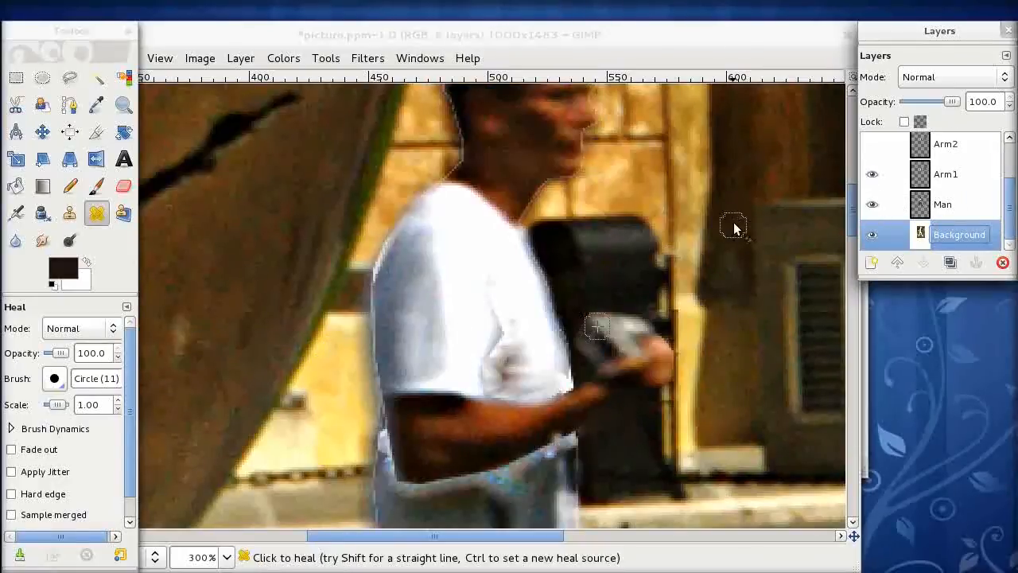
Step: Save a copy of the first frame as picture_001.JPG in the Pictures folder, exporting it as a flattened JPEG at quality 85
{"action": "key", "text": "minus"}
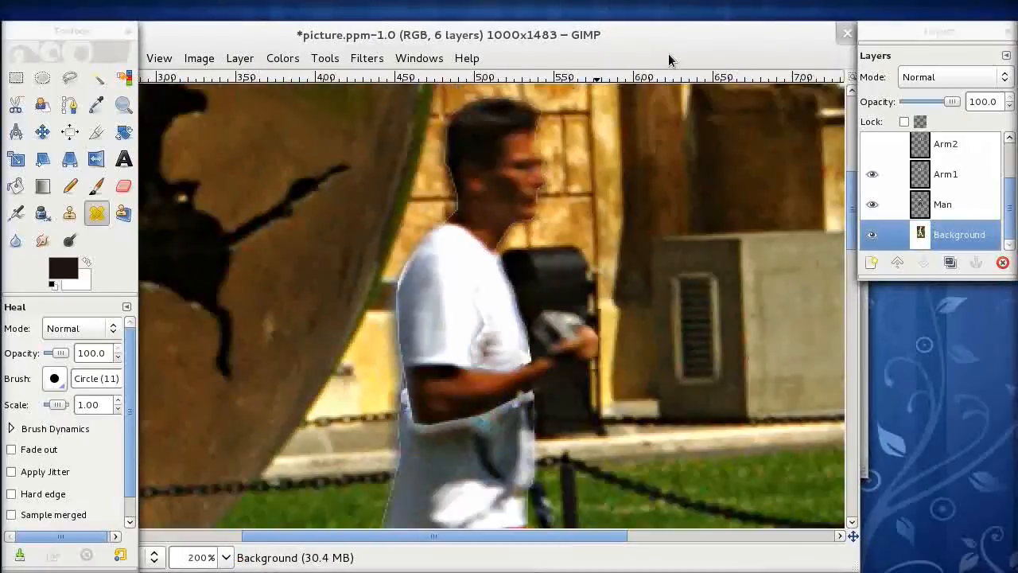
{"action": "key", "text": "minus"}
{"action": "key", "text": "minus"}
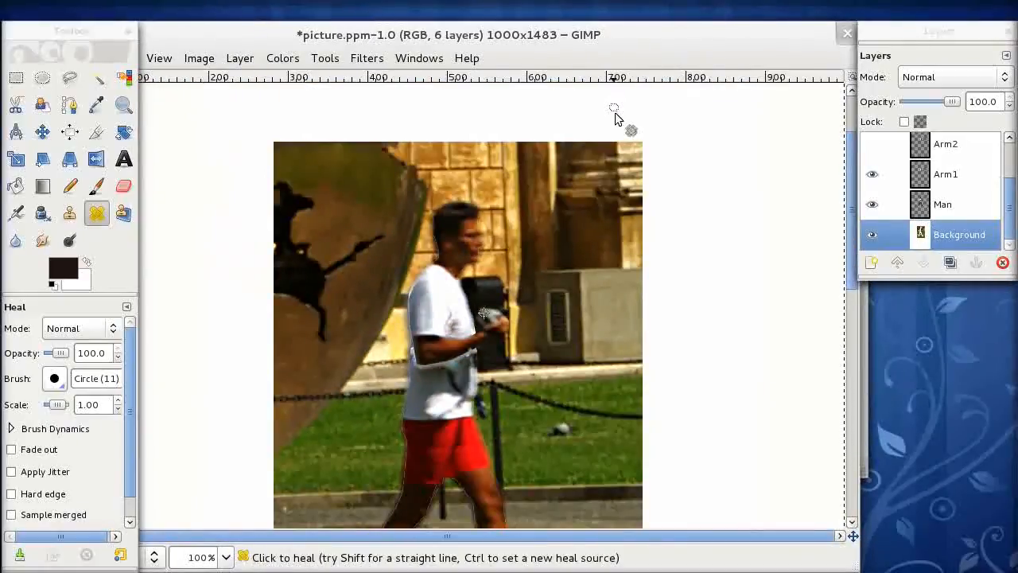
{"action": "left_click_drag", "start_coordinate": [270, 35], "coordinate": [381, 31]}
{"action": "left_click", "coordinate": [162, 58]}
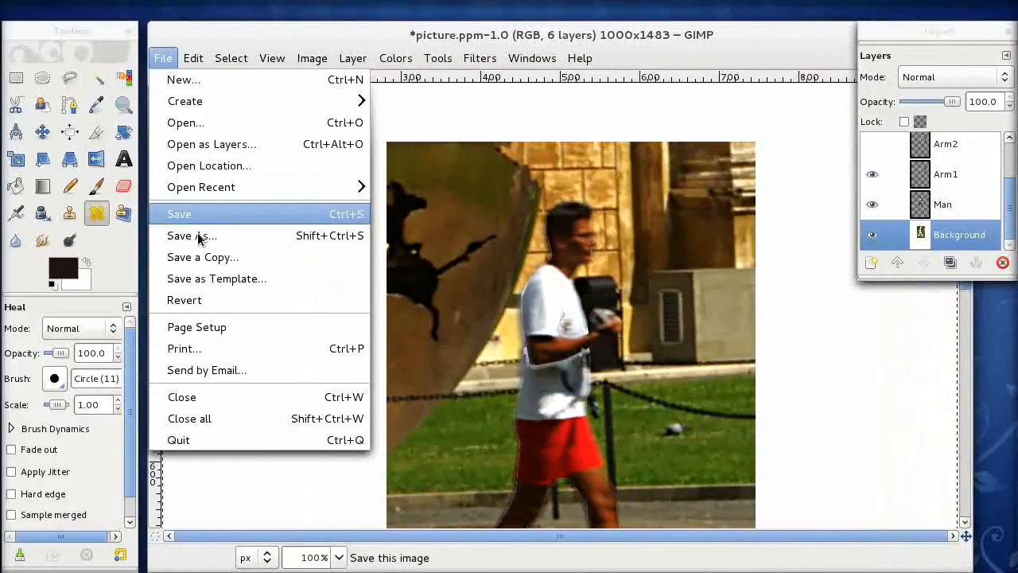
{"action": "left_click", "coordinate": [326, 261]}
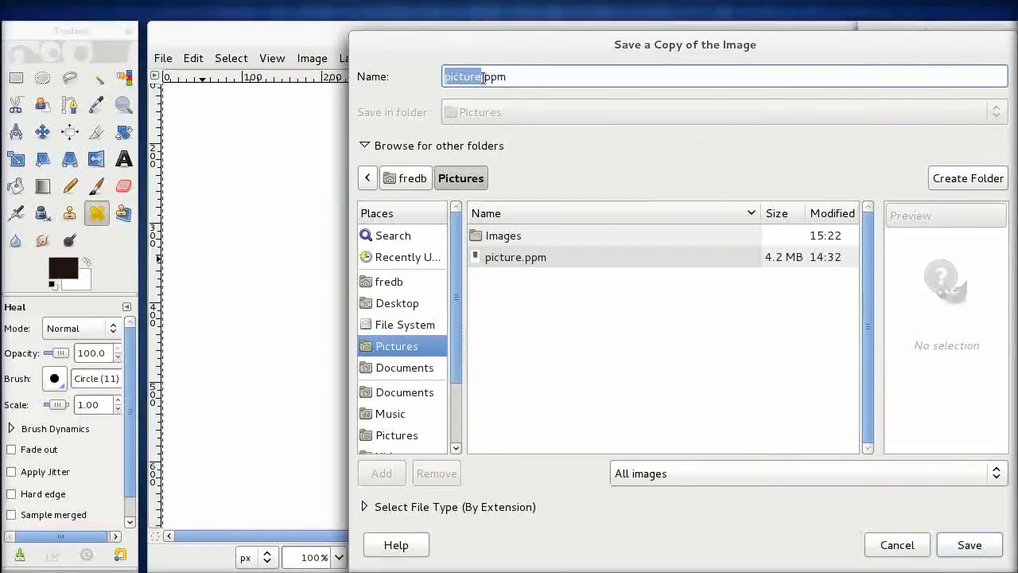
{"action": "left_click", "coordinate": [487, 78]}
{"action": "left_click_drag", "start_coordinate": [516, 78], "coordinate": [491, 79]}
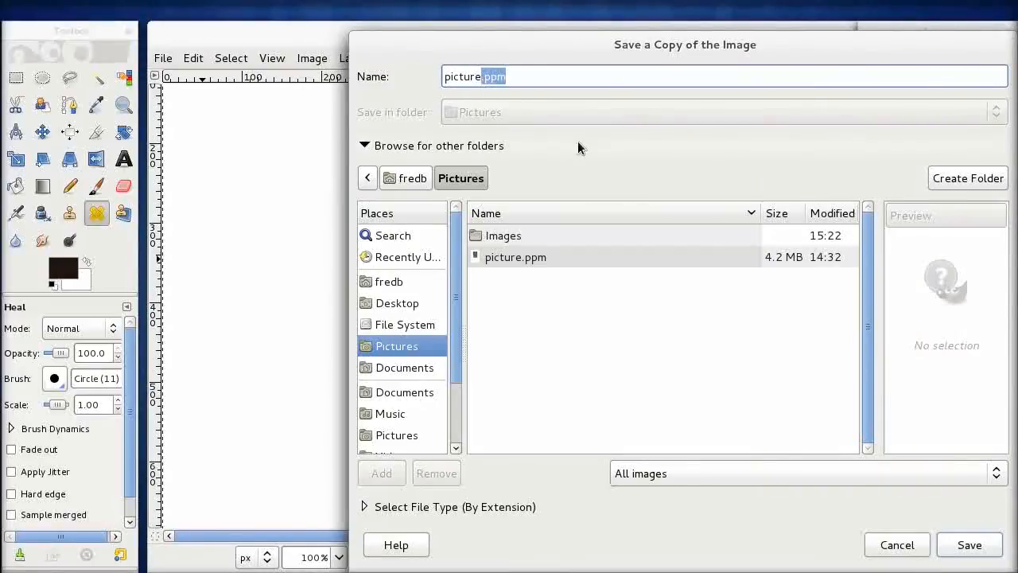
{"action": "type", "text": "_001"}
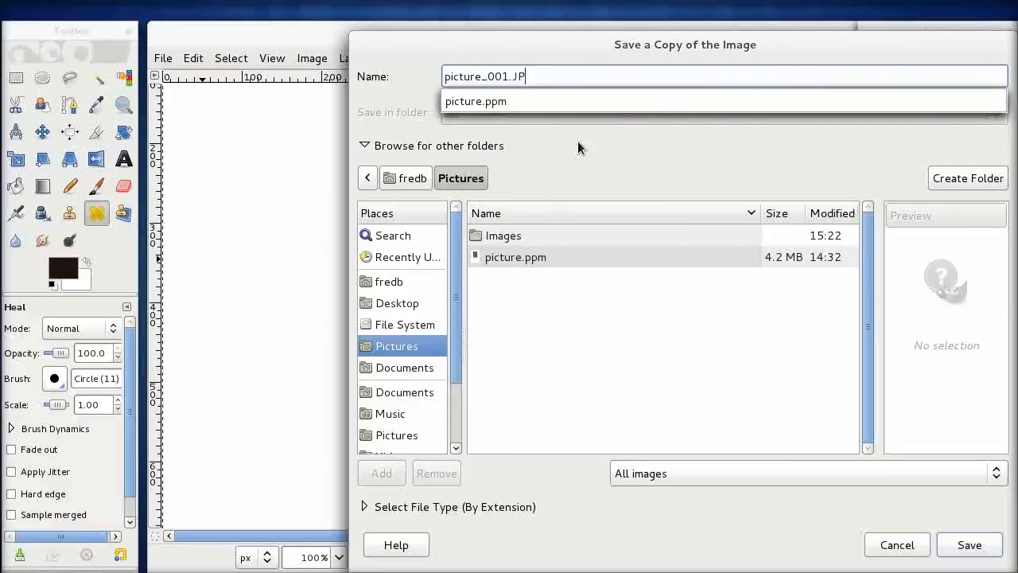
{"action": "key", "text": "Return"}
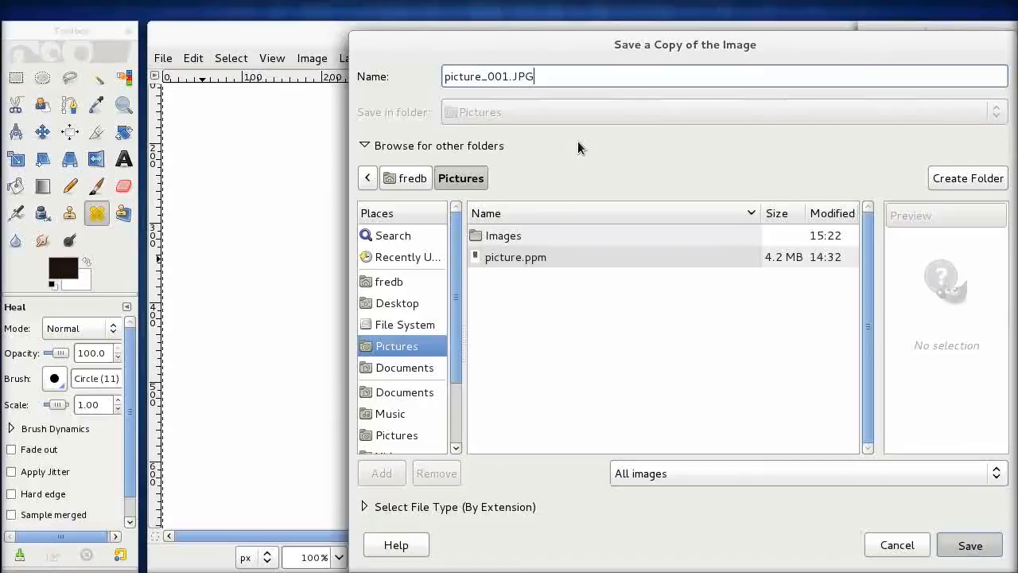
{"action": "left_click", "coordinate": [805, 360]}
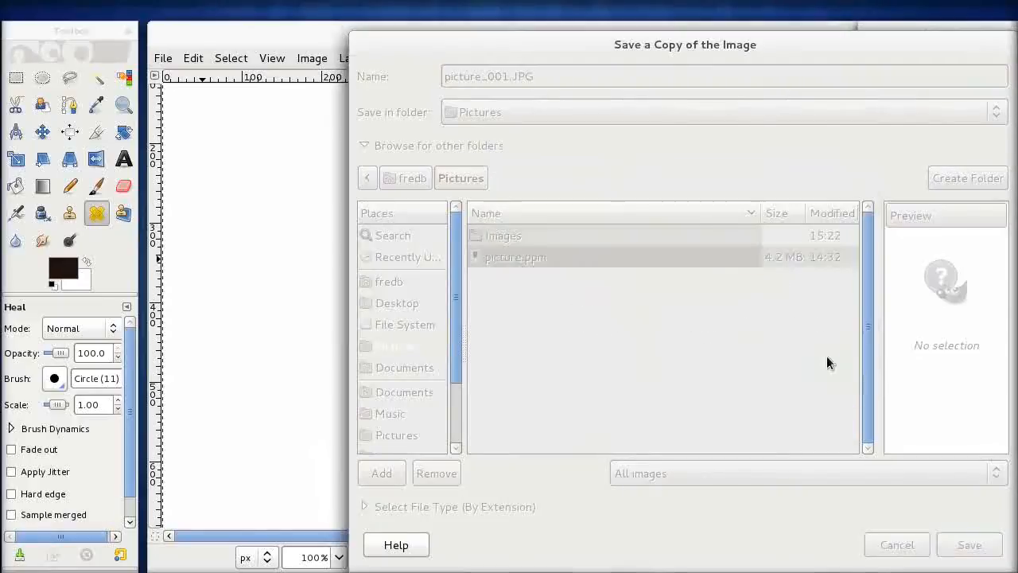
{"action": "left_click", "coordinate": [751, 207]}
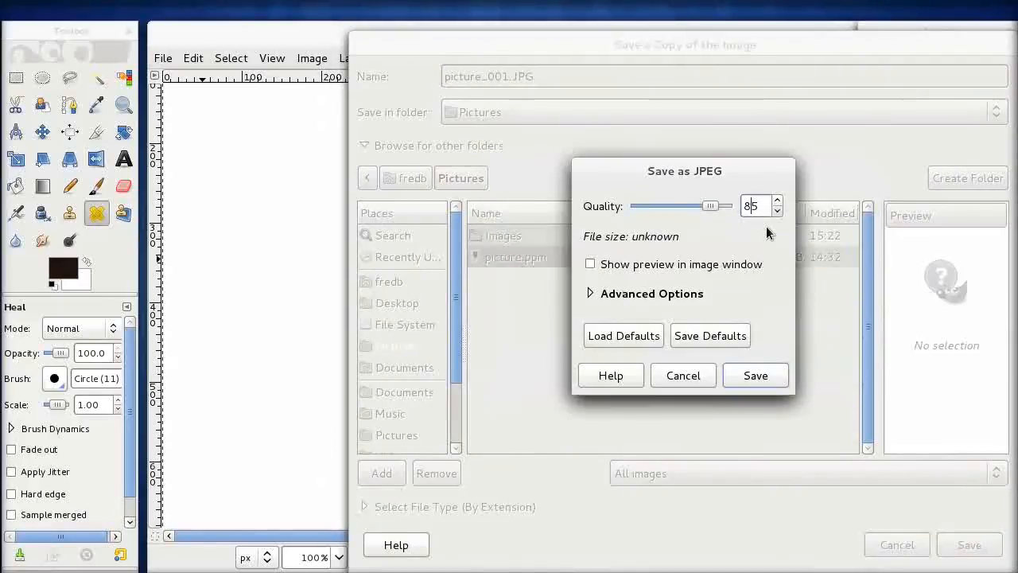
{"action": "left_click", "coordinate": [787, 380]}
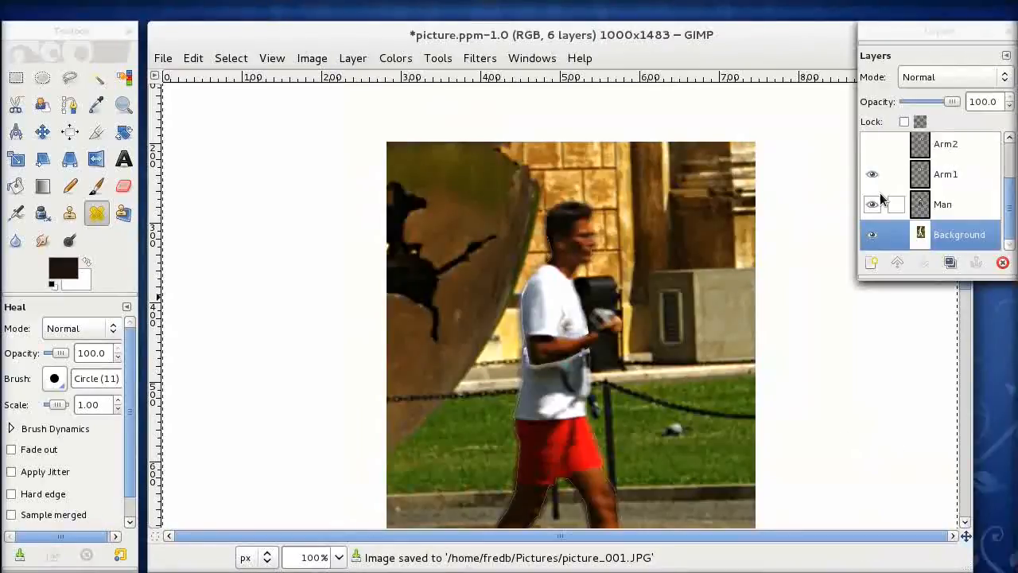
Step: Compose the second frame by showing the Arm2 layer and hiding Arm1
{"action": "left_click_drag", "start_coordinate": [1008, 193], "coordinate": [1008, 183]}
{"action": "left_click", "coordinate": [872, 163]}
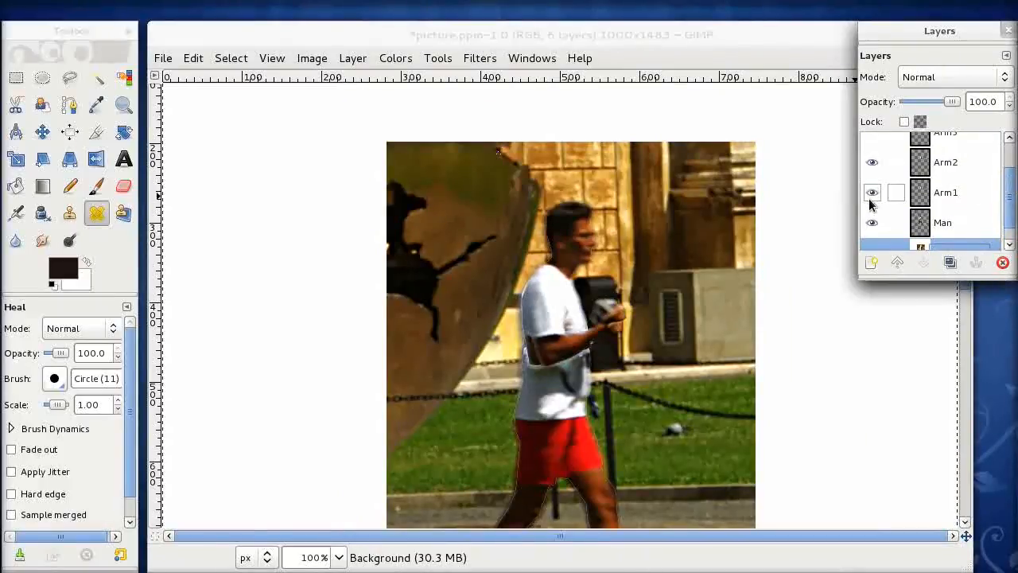
{"action": "left_click", "coordinate": [872, 192]}
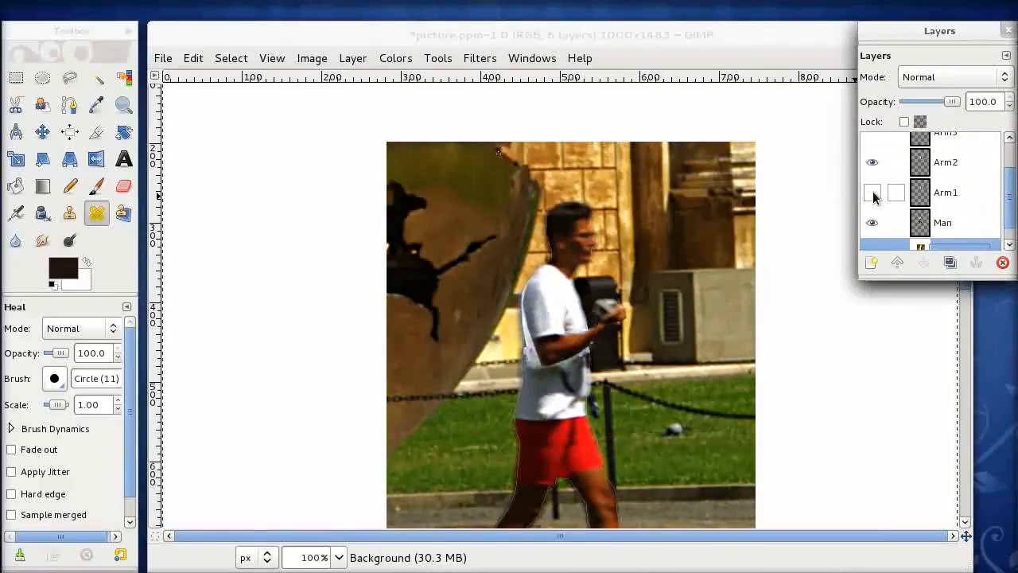
Step: Save a copy of the second frame as picture_002.JPG, flattening it on export to JPEG
{"action": "left_click", "coordinate": [163, 57]}
{"action": "left_click", "coordinate": [215, 257]}
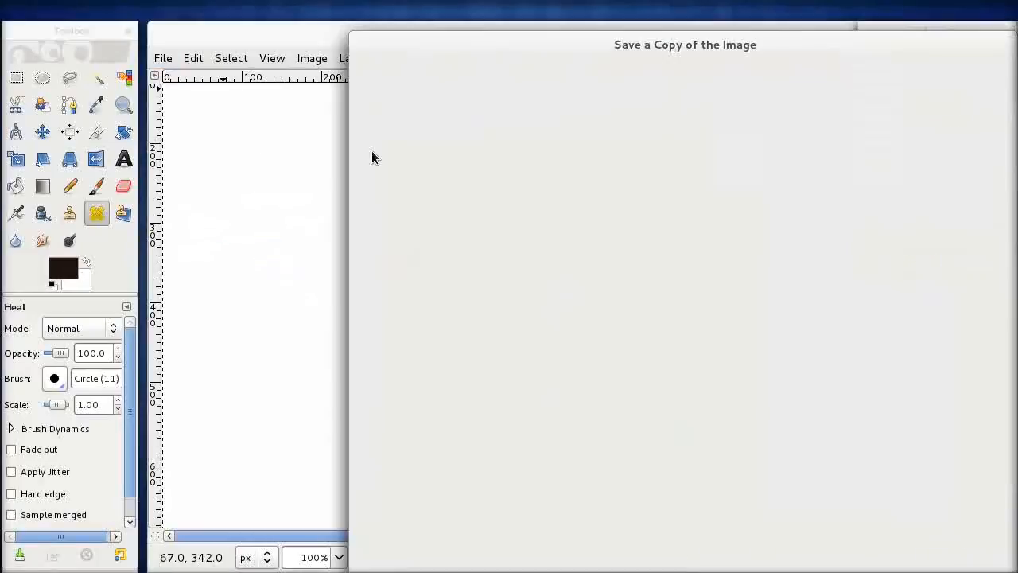
{"action": "key", "text": "BackSpace"}
{"action": "type", "text": "2"}
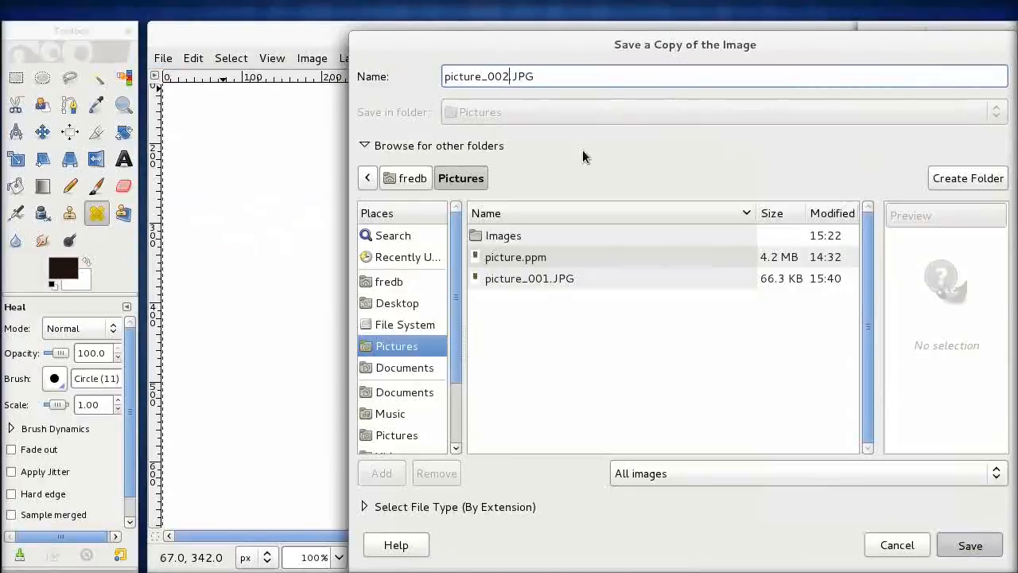
{"action": "key", "text": "Return"}
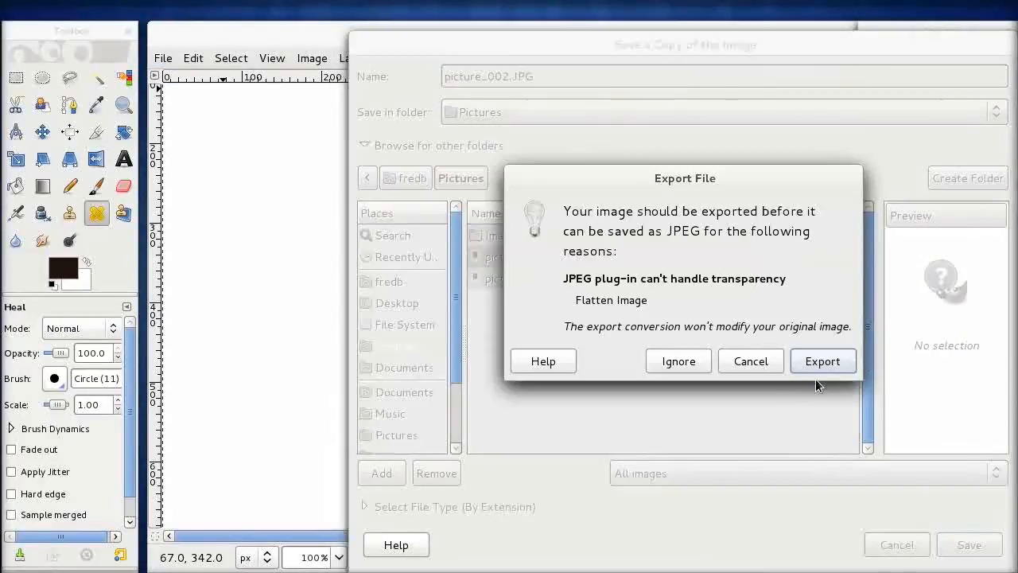
{"action": "left_click", "coordinate": [819, 364]}
{"action": "left_click", "coordinate": [781, 376]}
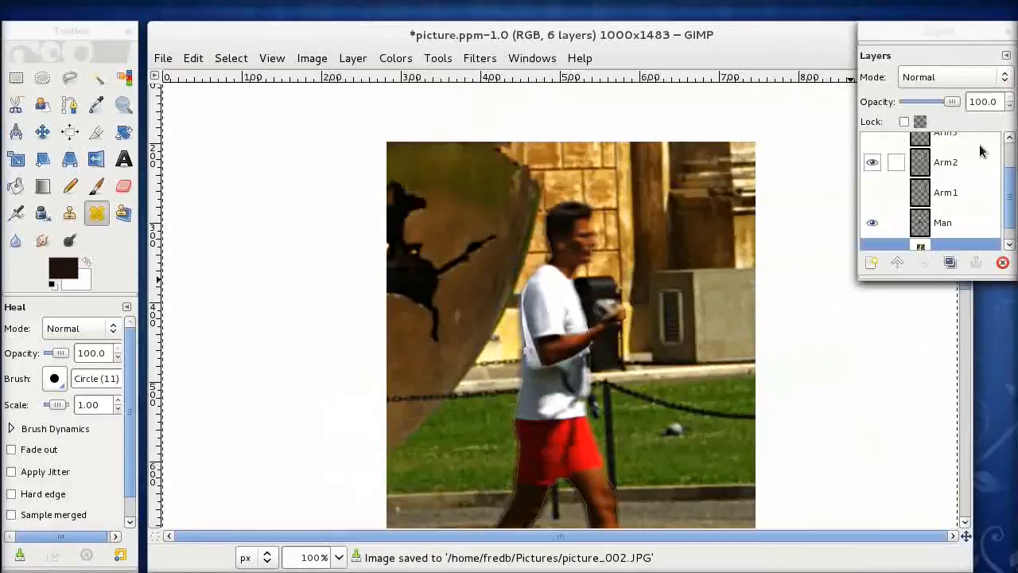
Step: Compose the third frame by showing the Arm3 layer and hiding Arm2
{"action": "left_click_drag", "start_coordinate": [1009, 183], "coordinate": [1009, 162]}
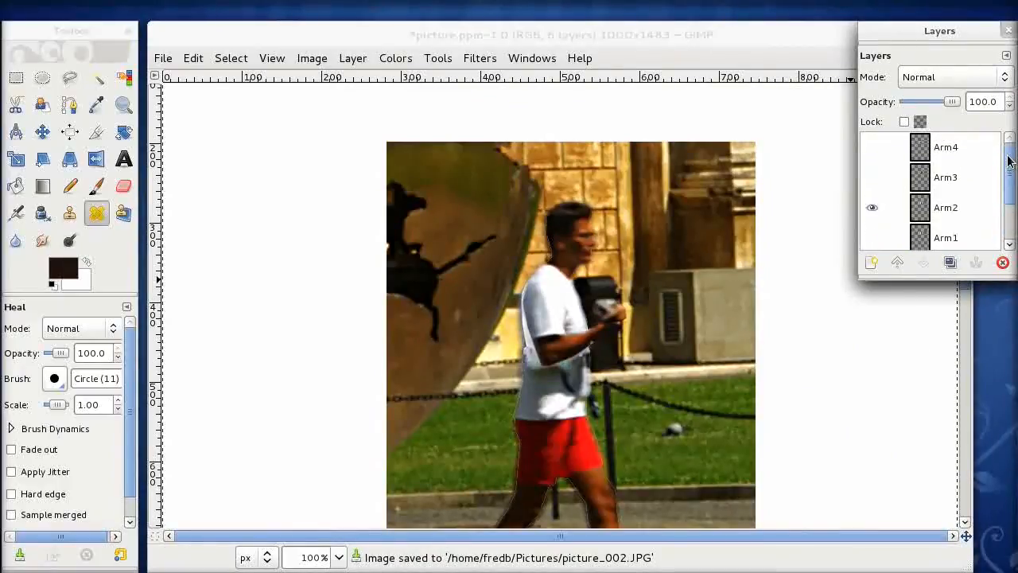
{"action": "left_click", "coordinate": [872, 178]}
{"action": "left_click", "coordinate": [872, 208]}
Step: Save a copy of the third frame as picture_003.JPG, flattening it on export to JPEG
{"action": "left_click", "coordinate": [163, 58]}
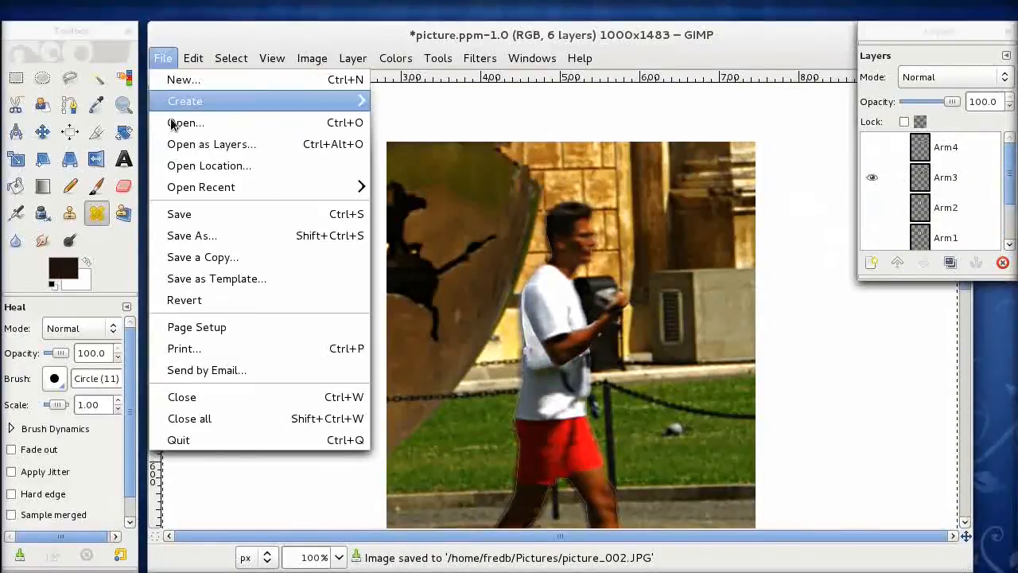
{"action": "left_click", "coordinate": [211, 258]}
{"action": "left_click", "coordinate": [503, 76]}
{"action": "type", "text": "3"}
{"action": "key", "text": "Return"}
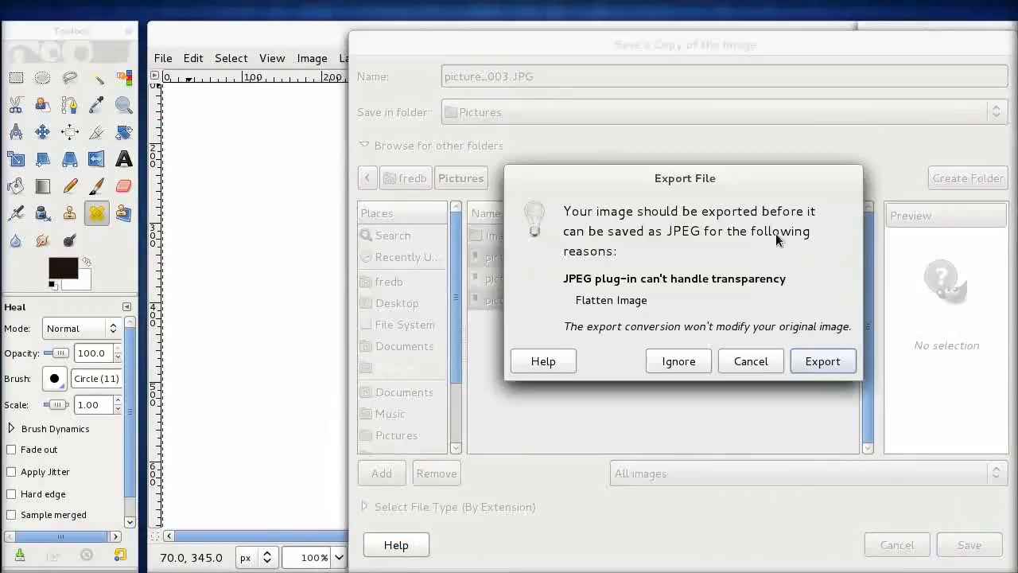
{"action": "left_click", "coordinate": [812, 363]}
{"action": "left_click", "coordinate": [738, 375]}
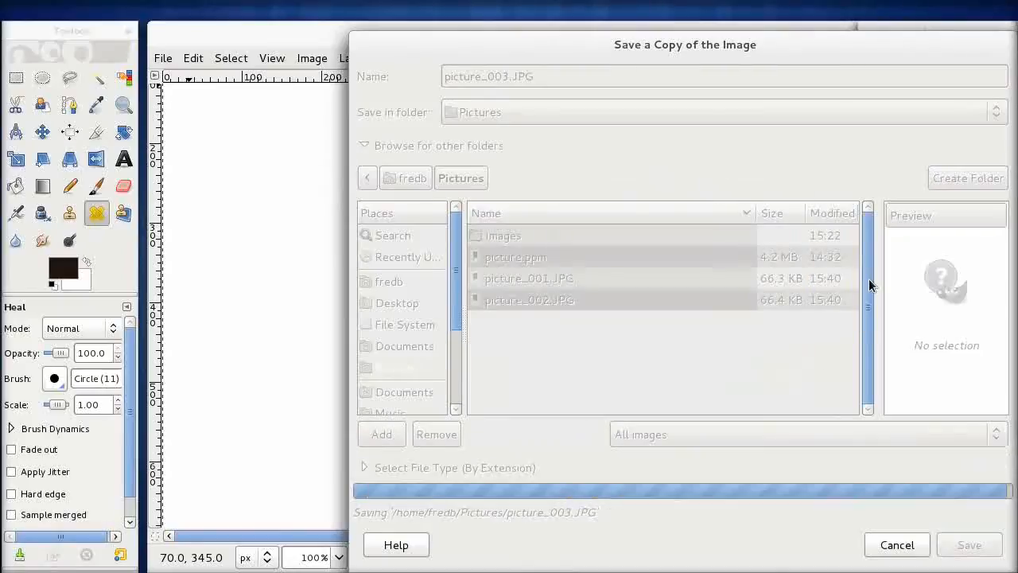
Step: Show the Arm4 layer in place of Arm3 and save a flattened JPEG copy of this fourth frame as picture_004.JPG
{"action": "left_click", "coordinate": [872, 147]}
{"action": "left_click", "coordinate": [872, 178]}
{"action": "left_click", "coordinate": [170, 62]}
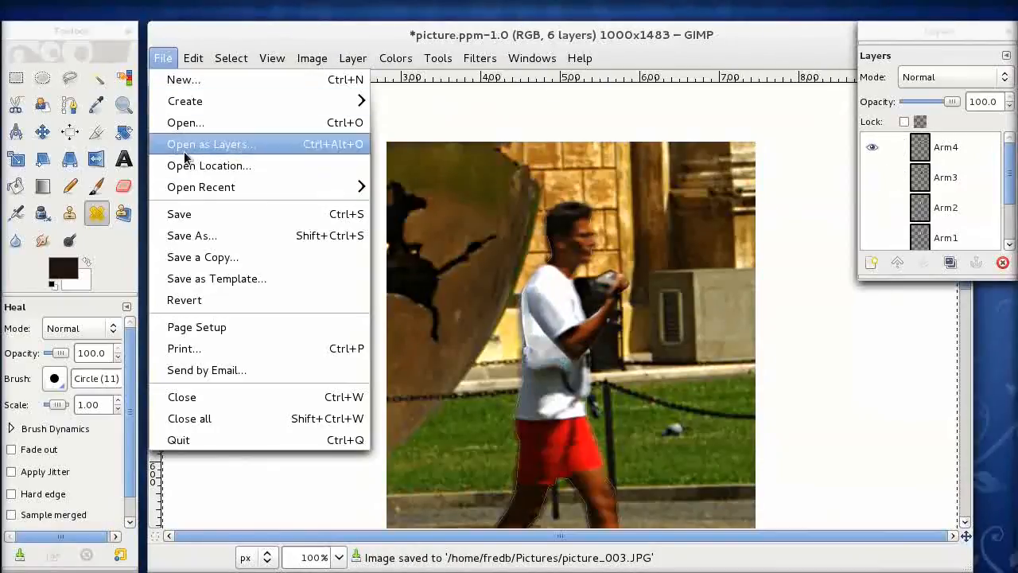
{"action": "left_click", "coordinate": [211, 257]}
{"action": "left_click", "coordinate": [502, 76]}
{"action": "type", "text": "4"}
{"action": "key", "text": "Return"}
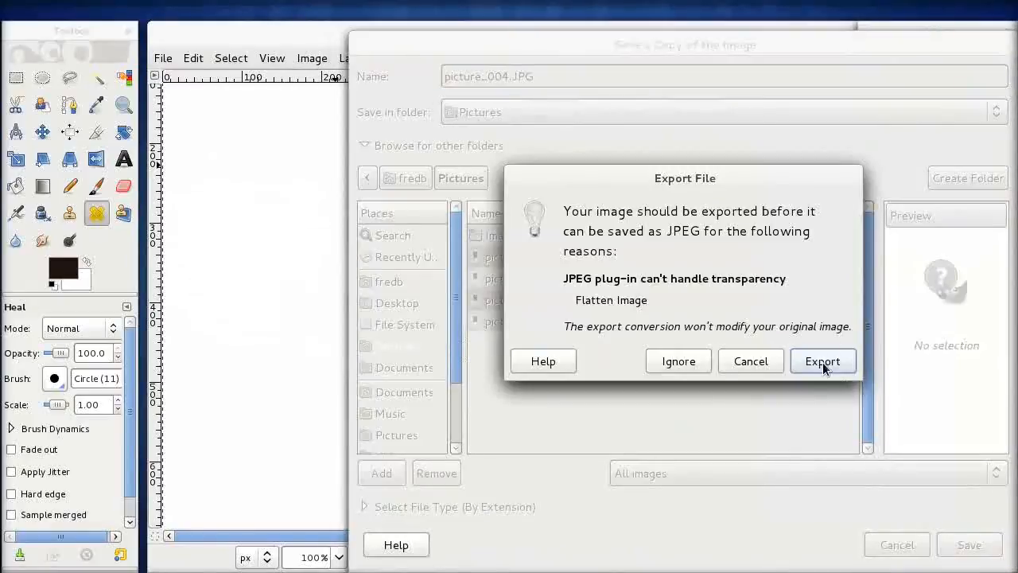
{"action": "left_click", "coordinate": [822, 362]}
{"action": "left_click", "coordinate": [780, 377]}
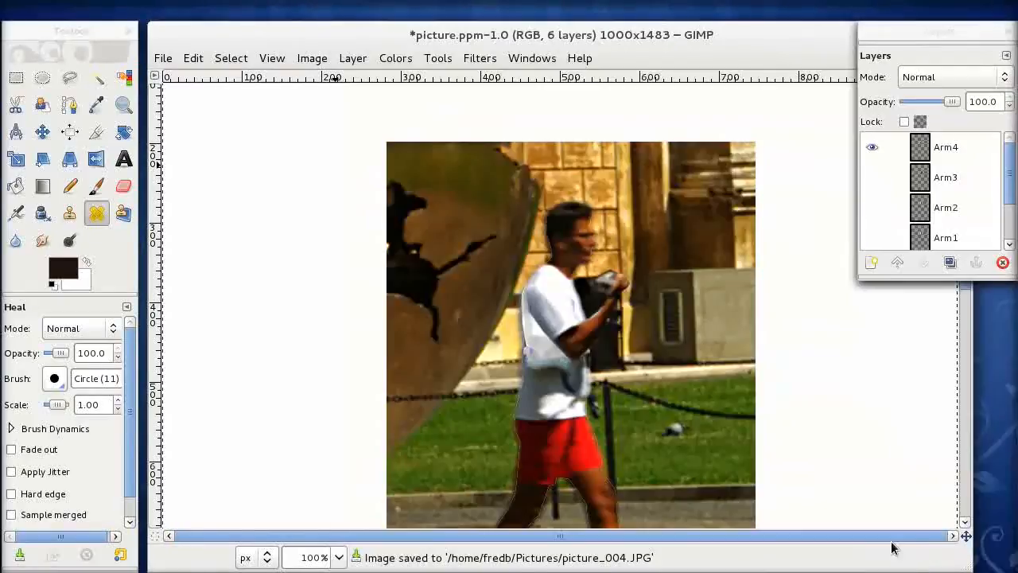
Step: Minimize the image window and look over the saved frames picture_001.JPG to picture_004.JPG in the Pictures folder of the file manager
{"action": "right_click", "coordinate": [268, 35]}
{"action": "left_click", "coordinate": [303, 55]}
{"action": "left_click", "coordinate": [528, 40]}
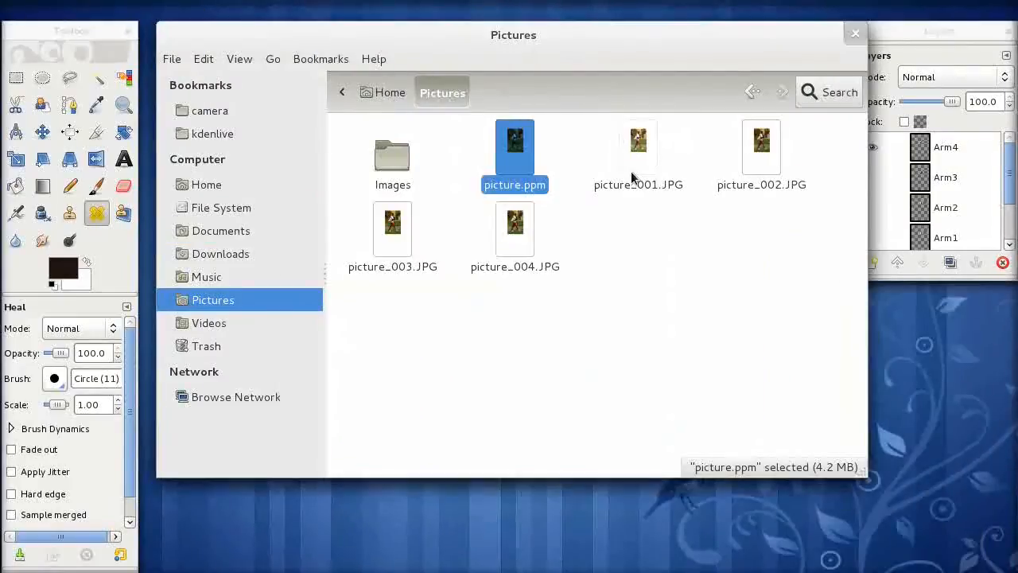
{"action": "left_click", "coordinate": [650, 163]}
{"action": "left_click", "coordinate": [778, 167]}
{"action": "left_click", "coordinate": [392, 225]}
{"action": "left_click", "coordinate": [515, 228]}
{"action": "left_click", "coordinate": [639, 147]}
{"action": "left_click", "coordinate": [754, 150]}
{"action": "left_click", "coordinate": [508, 258]}
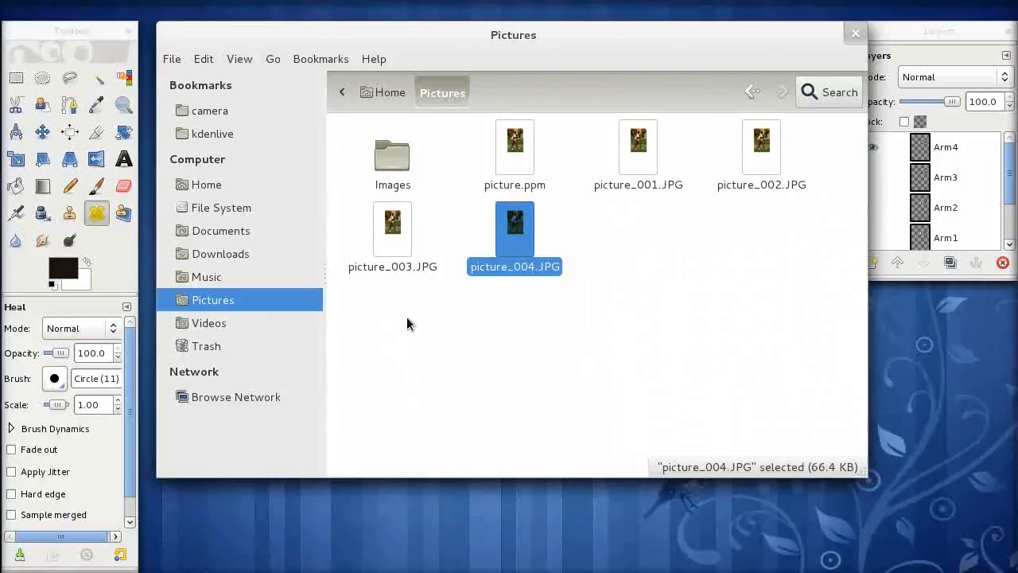
Step: Switch to Kdenlive and import the frames from the Pictures folder as an image sequence starting with picture_001.JPG
{"action": "key", "text": "super"}
{"action": "key", "text": "super"}
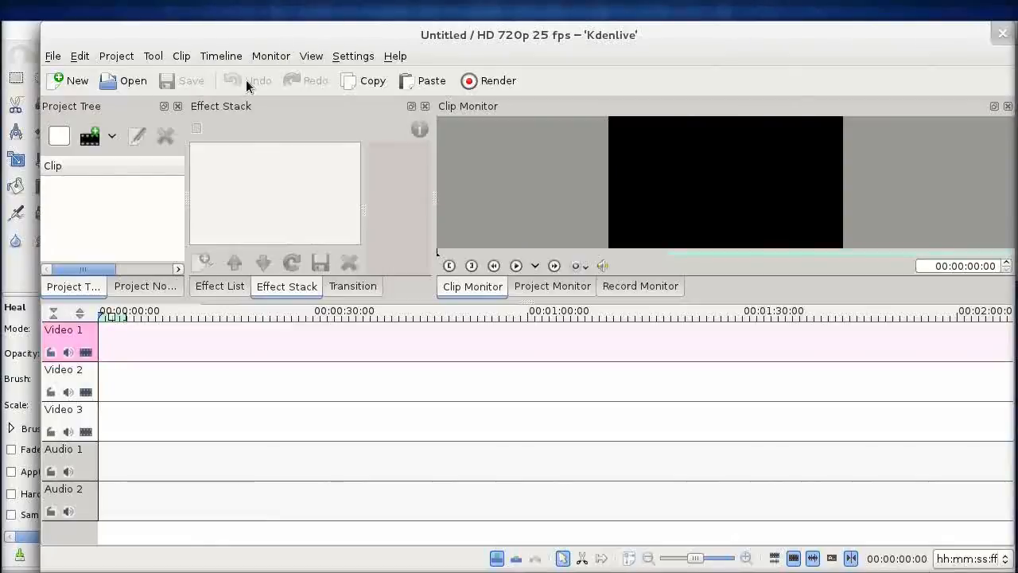
{"action": "left_click", "coordinate": [86, 137]}
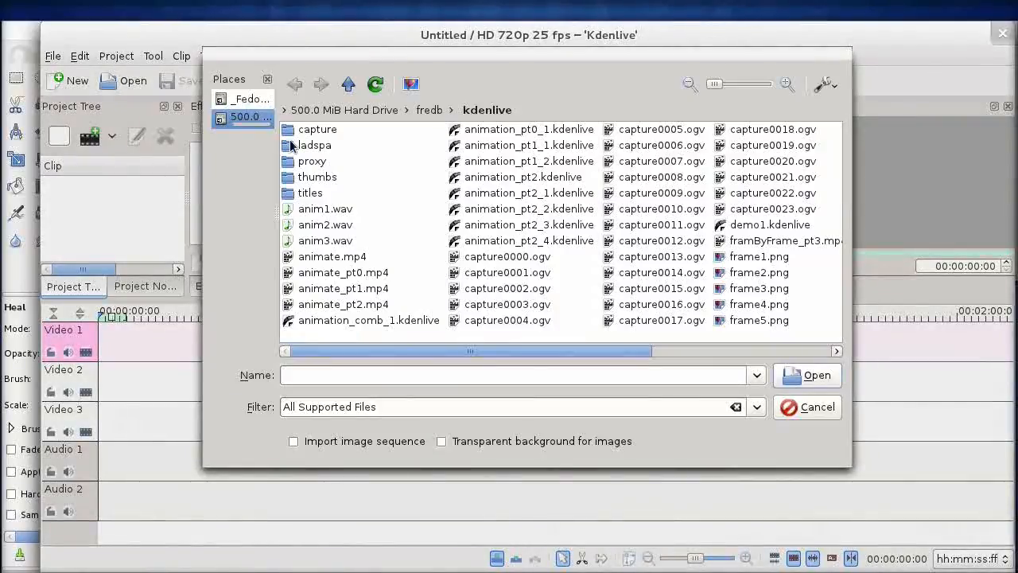
{"action": "left_click", "coordinate": [430, 109]}
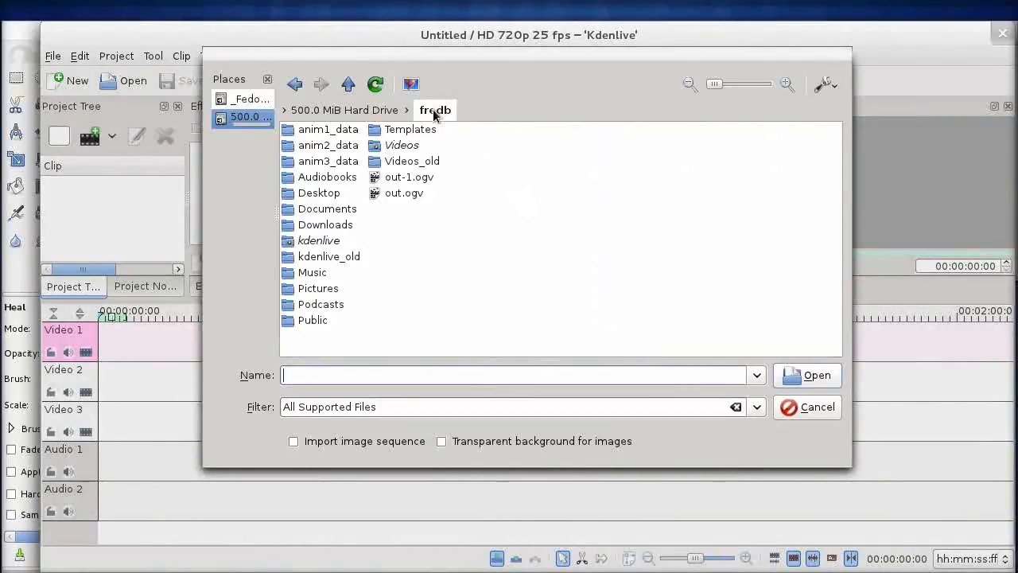
{"action": "left_click", "coordinate": [318, 289]}
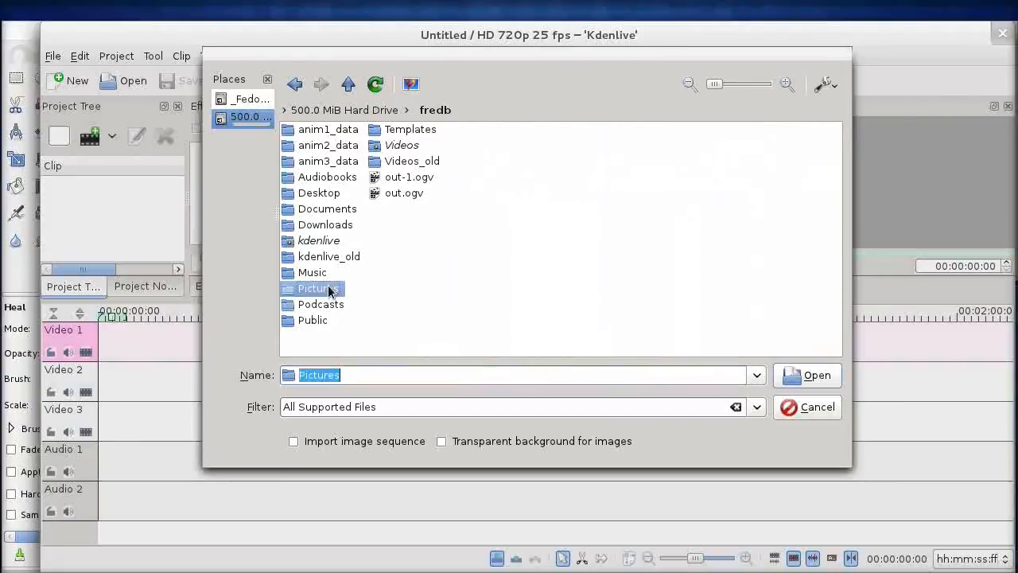
{"action": "left_click", "coordinate": [354, 146]}
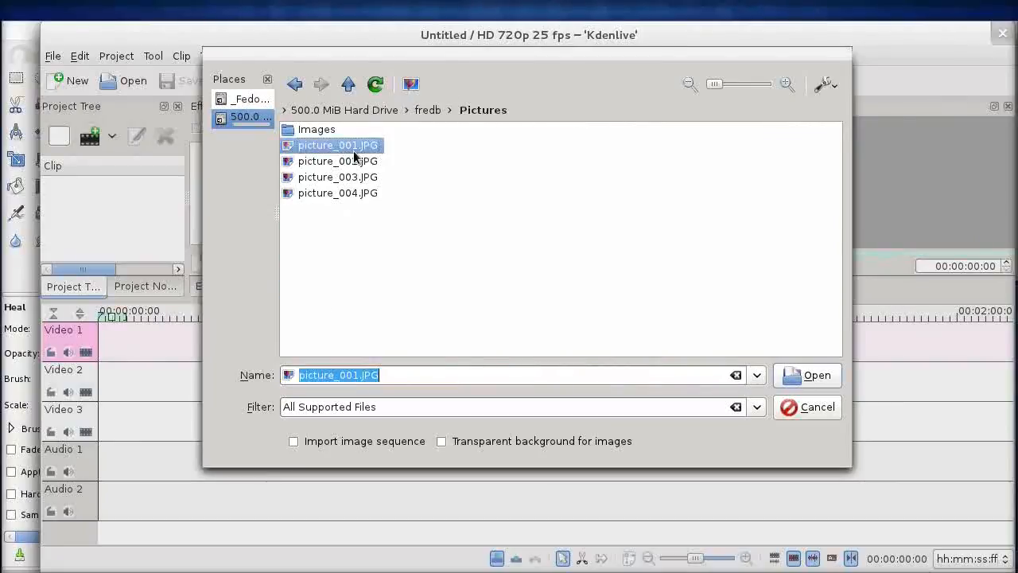
{"action": "left_click", "coordinate": [293, 444]}
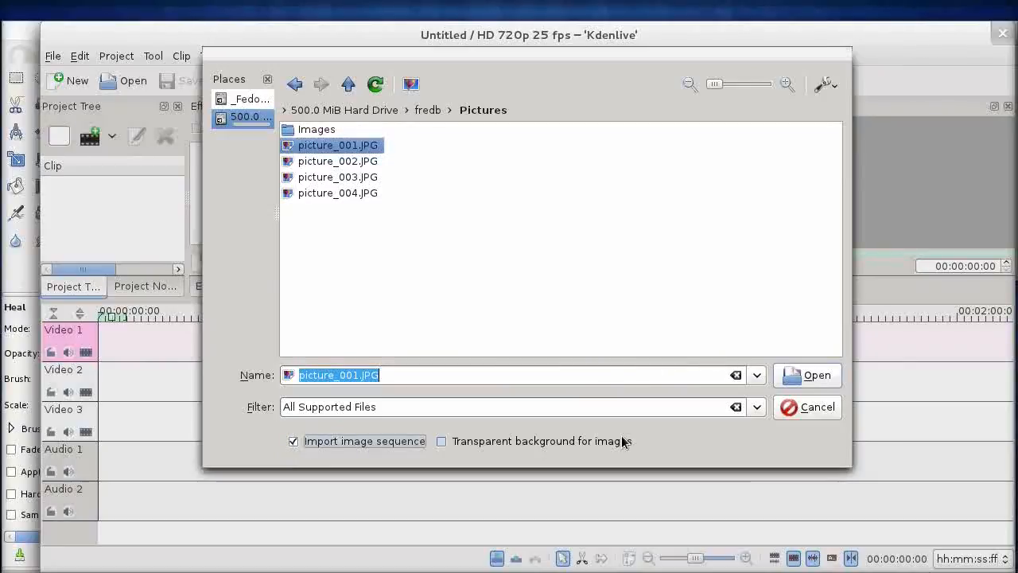
{"action": "left_click", "coordinate": [820, 375]}
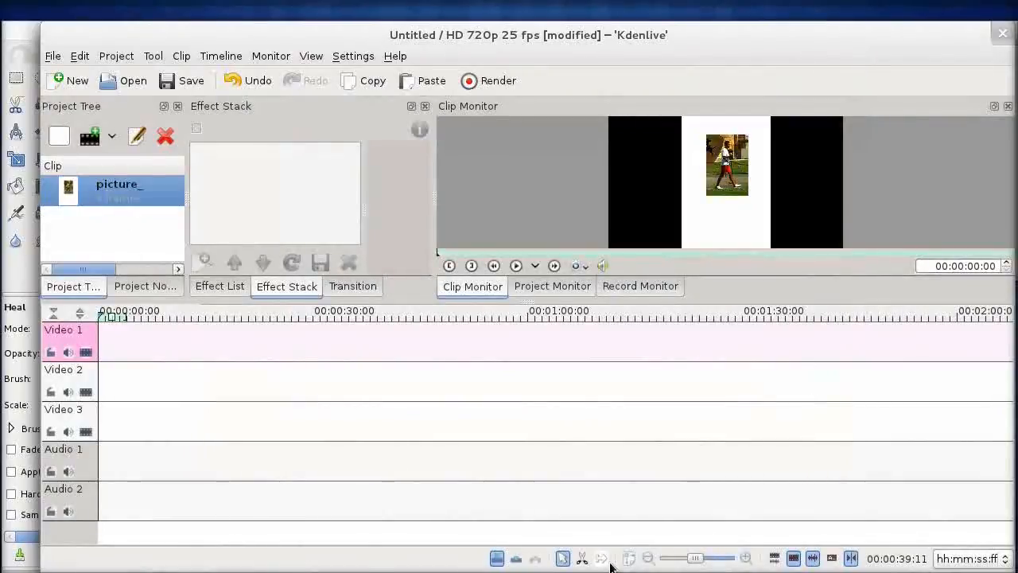
Step: Zoom the timeline to single frames and place the imported picture_ clip at the start of the Video 1 track
{"action": "left_click_drag", "start_coordinate": [695, 557], "coordinate": [727, 557]}
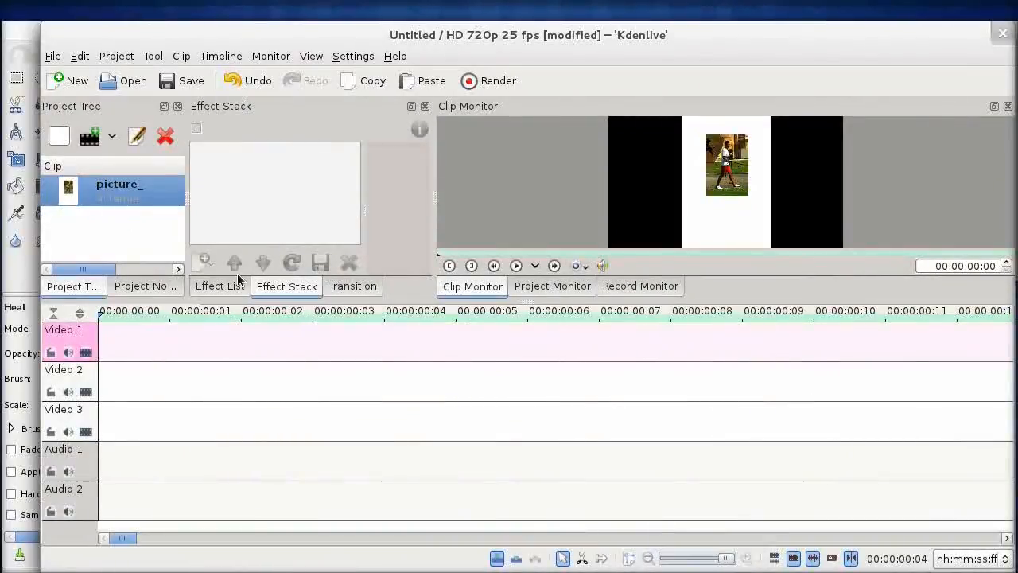
{"action": "left_click_drag", "start_coordinate": [117, 196], "coordinate": [206, 332]}
Step: Step through the picture_ clip frame by frame from its start to check the arm movement
{"action": "left_click", "coordinate": [111, 314]}
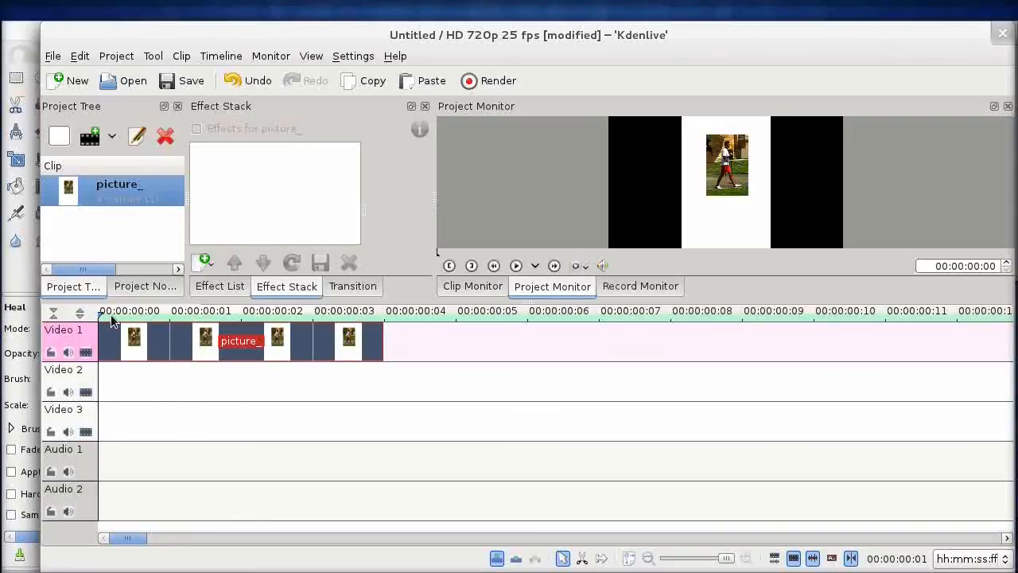
{"action": "key", "text": "Right"}
{"action": "key", "text": "Right"}
{"action": "key", "text": "Left"}
{"action": "key", "text": "Right"}
{"action": "key", "text": "Right"}
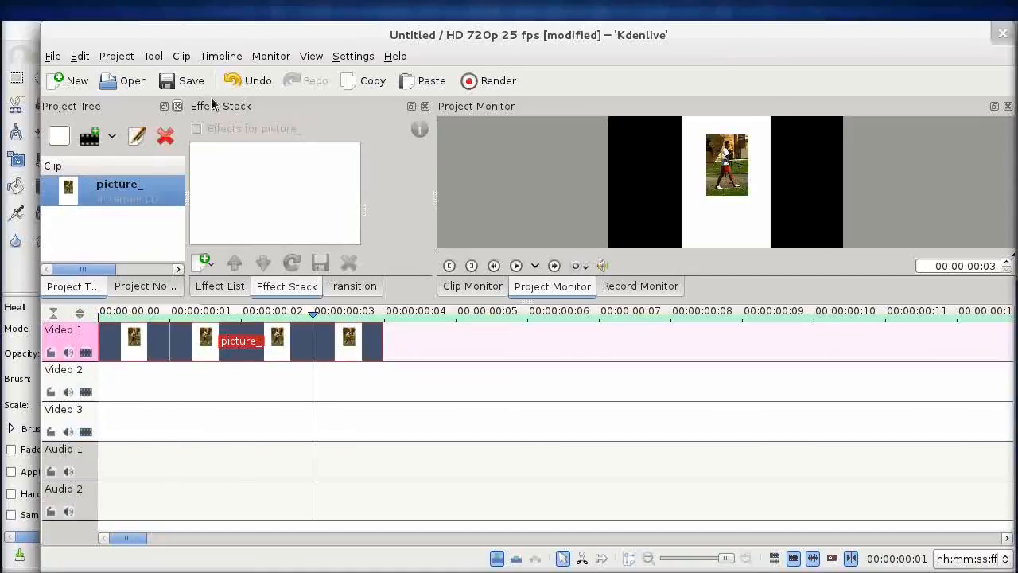
Step: Set up rendering of the project for web sites with the YouTube 1280x720 profile
{"action": "left_click", "coordinate": [481, 82]}
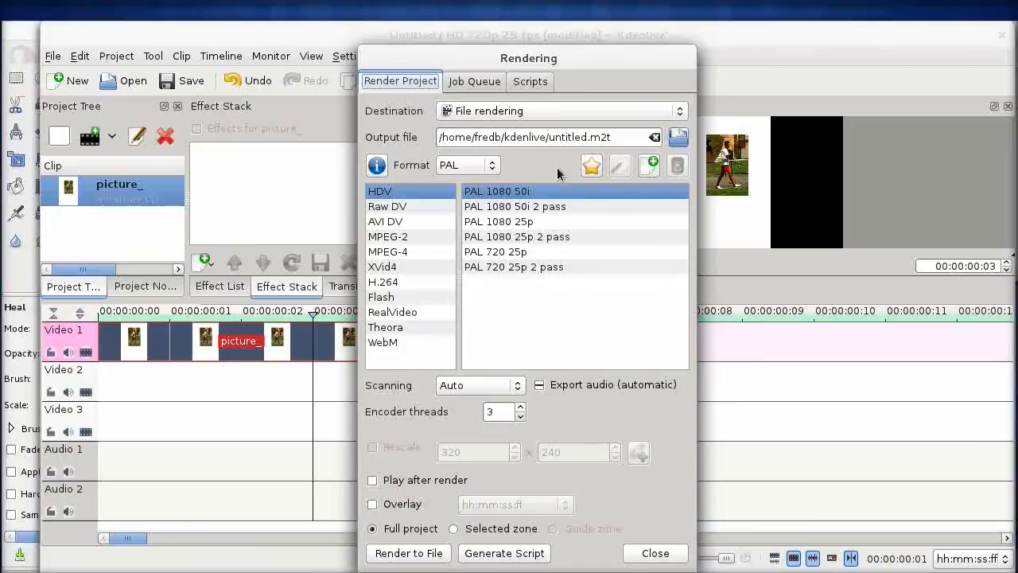
{"action": "left_click", "coordinate": [654, 113]}
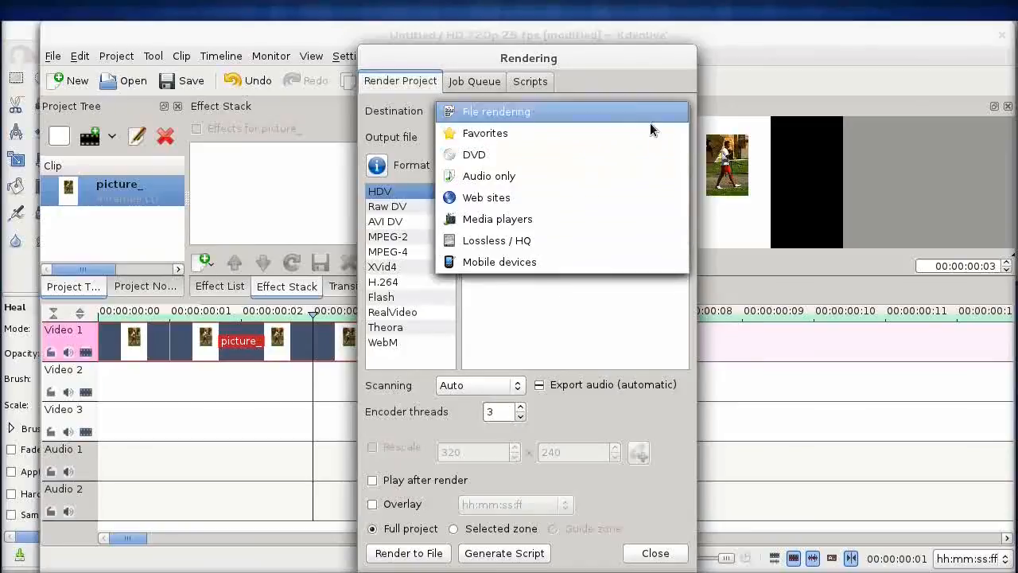
{"action": "left_click", "coordinate": [495, 198]}
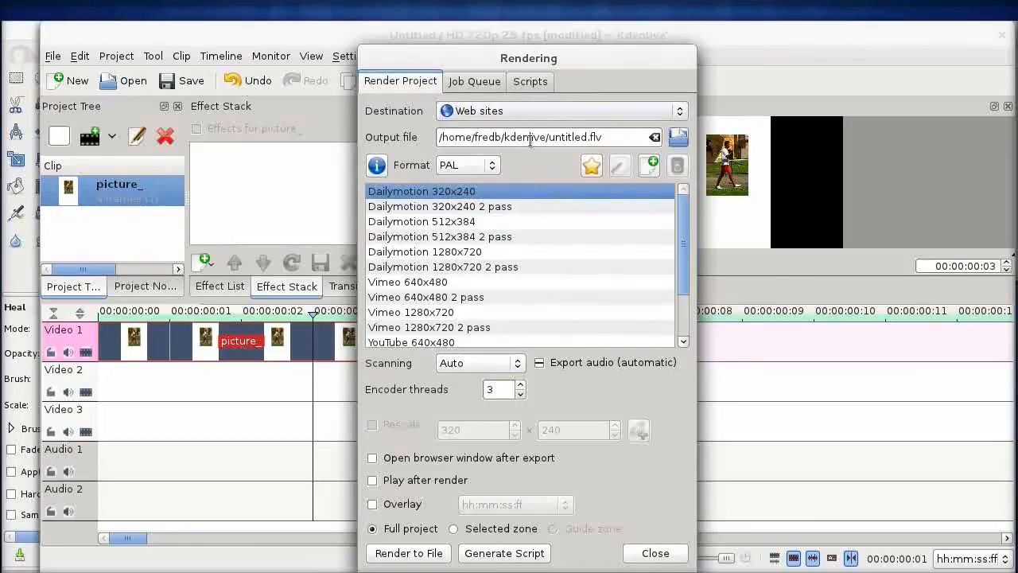
{"action": "scroll", "coordinate": [680, 274], "scroll_direction": "down", "scroll_amount": 2}
{"action": "left_click", "coordinate": [450, 312]}
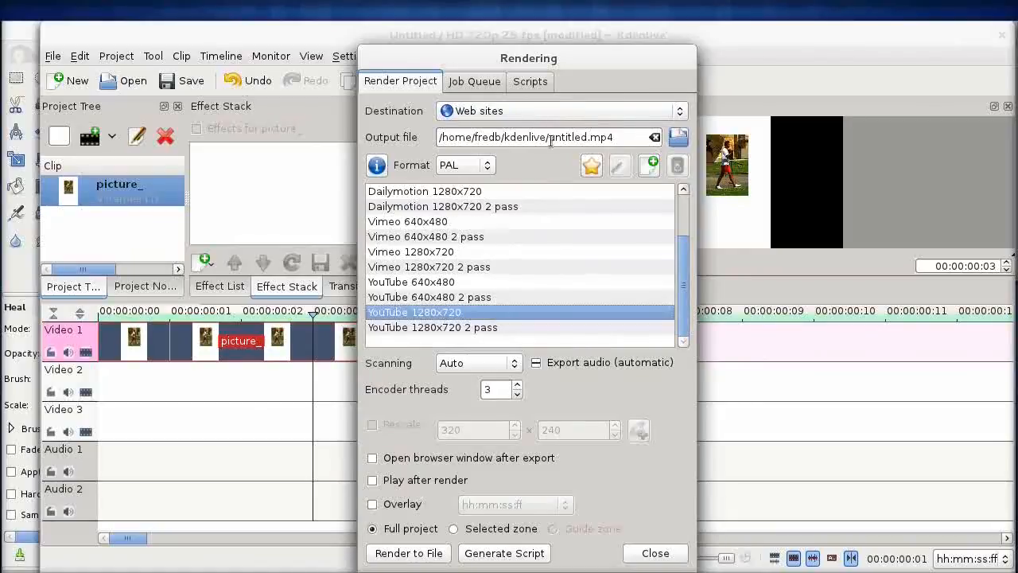
Step: Name the output file man.mp4, render the full project over the existing file, and close the rendering dialog
{"action": "left_click_drag", "start_coordinate": [548, 140], "coordinate": [576, 139]}
{"action": "type", "text": "ma"}
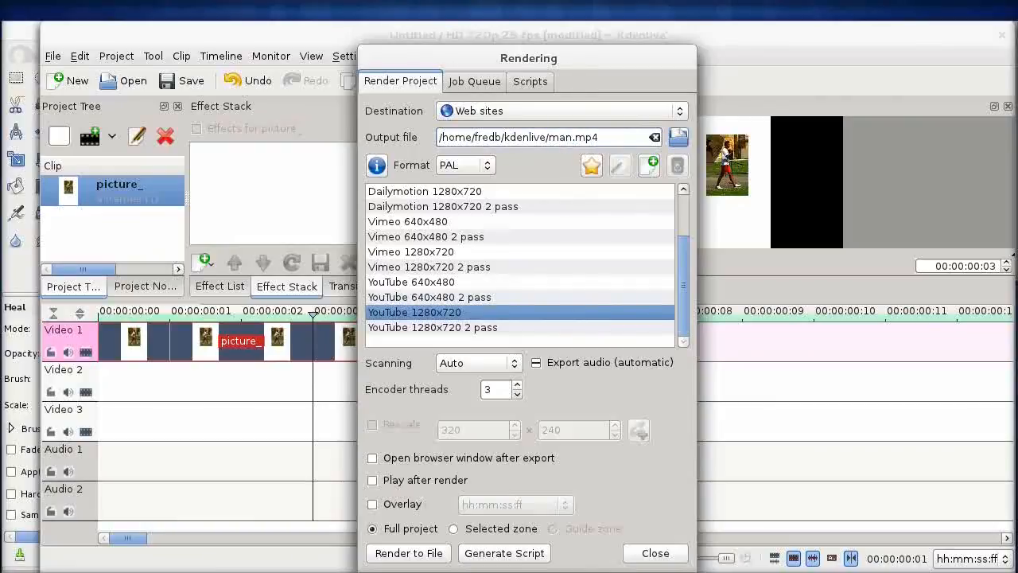
{"action": "left_click", "coordinate": [404, 552]}
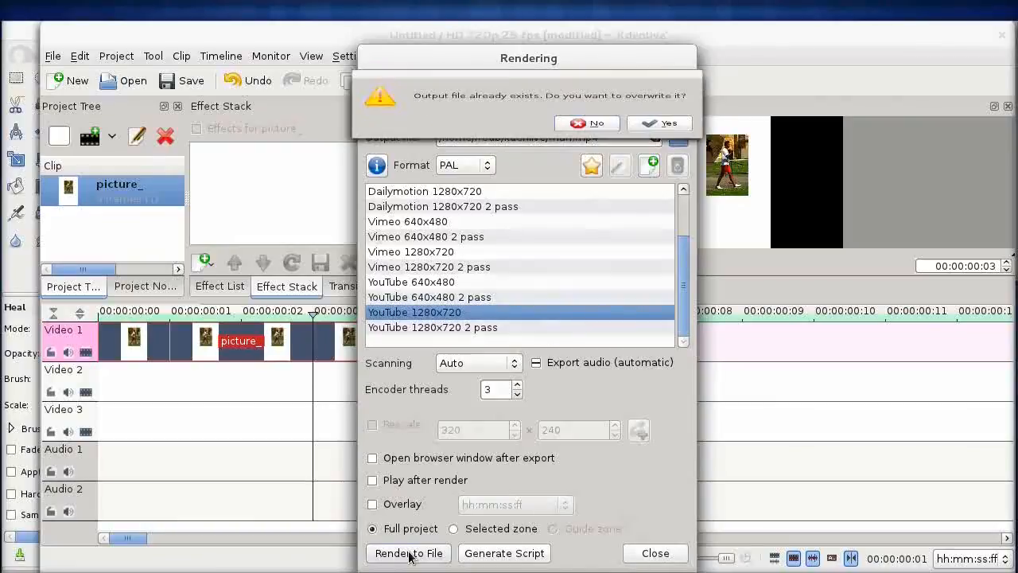
{"action": "left_click", "coordinate": [663, 155]}
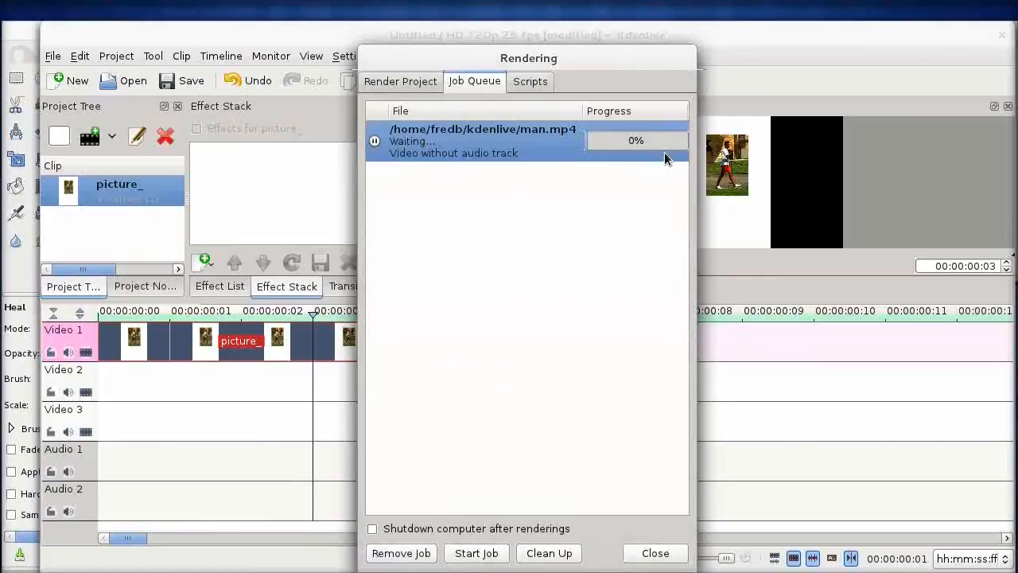
{"action": "left_click", "coordinate": [650, 552]}
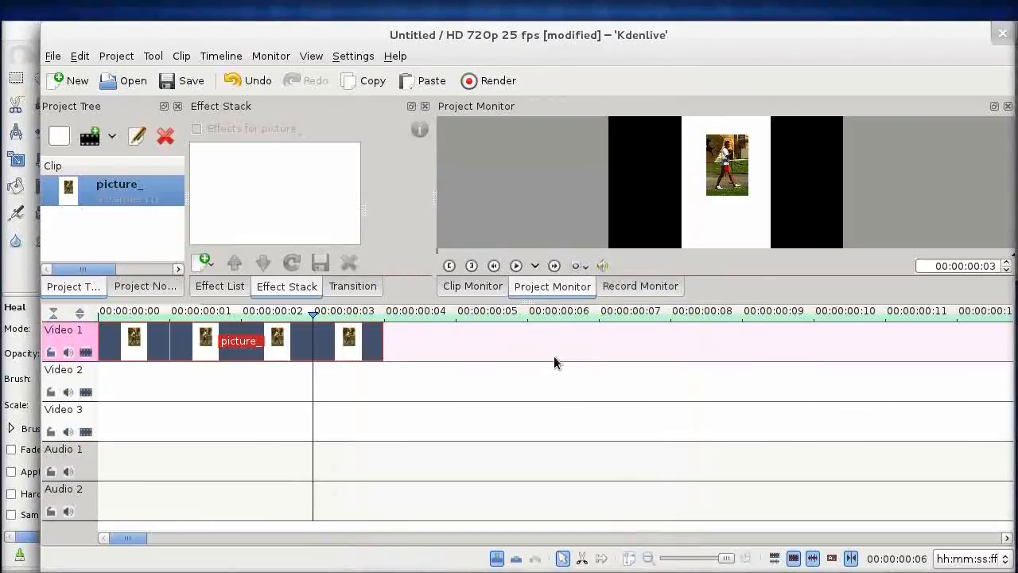
Step: Minimize Kdenlive, sort the kdenlive folder in the file manager by modification date, and open man.mp4 in Movie Player
{"action": "right_click", "coordinate": [659, 32]}
{"action": "left_click", "coordinate": [680, 35]}
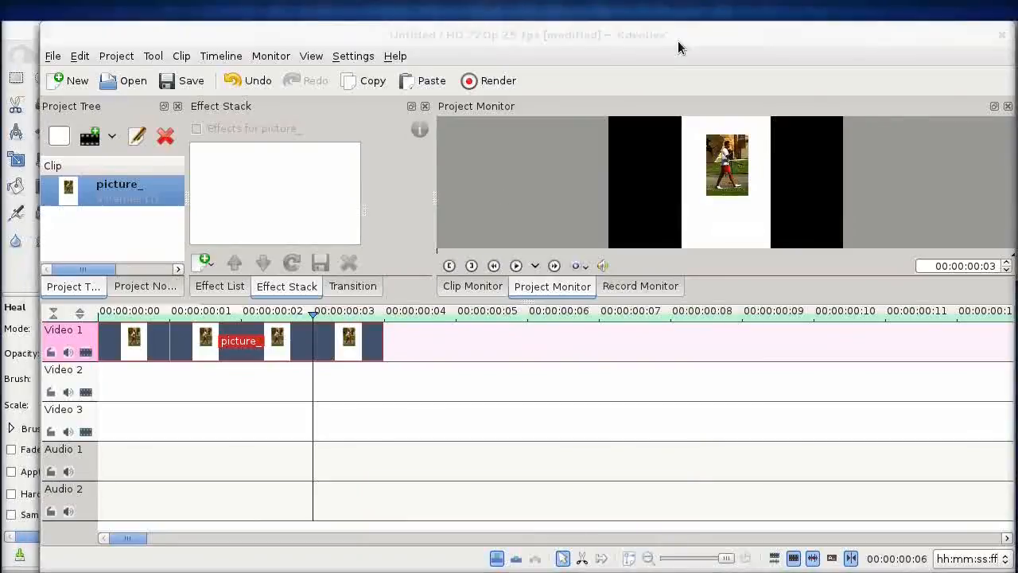
{"action": "left_click", "coordinate": [202, 134]}
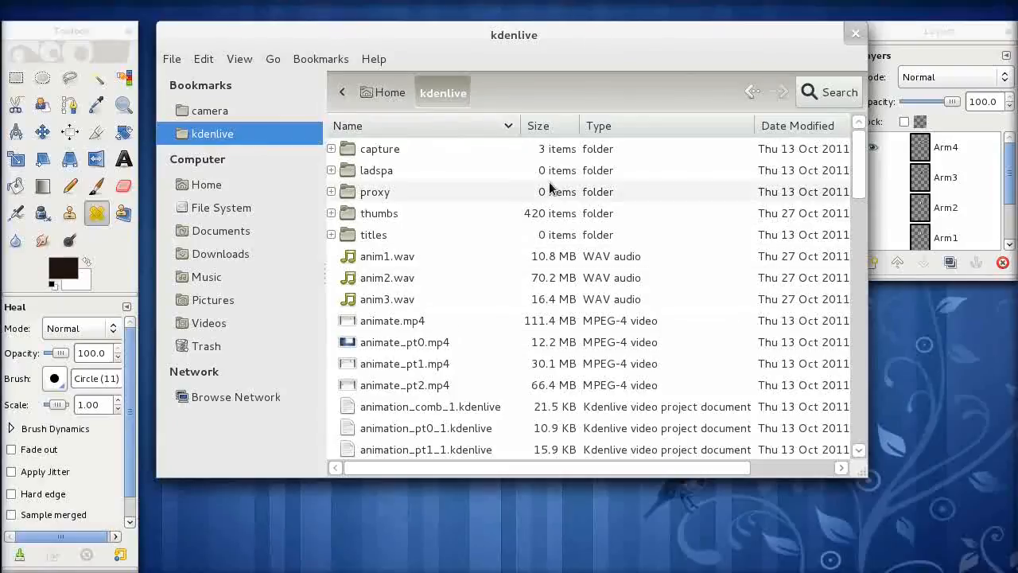
{"action": "left_click", "coordinate": [778, 127]}
{"action": "left_click", "coordinate": [377, 259]}
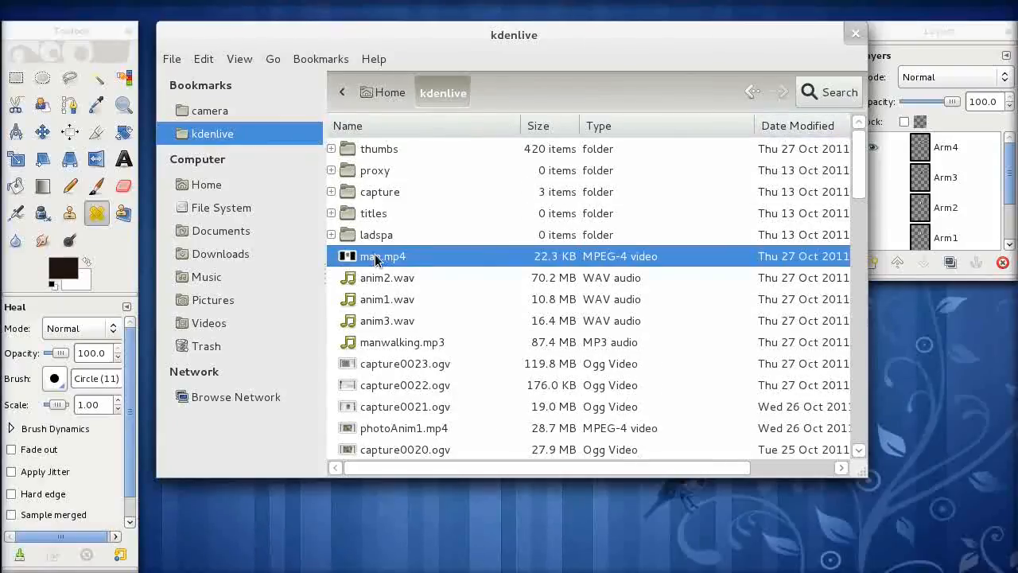
{"action": "double_click", "coordinate": [376, 257]}
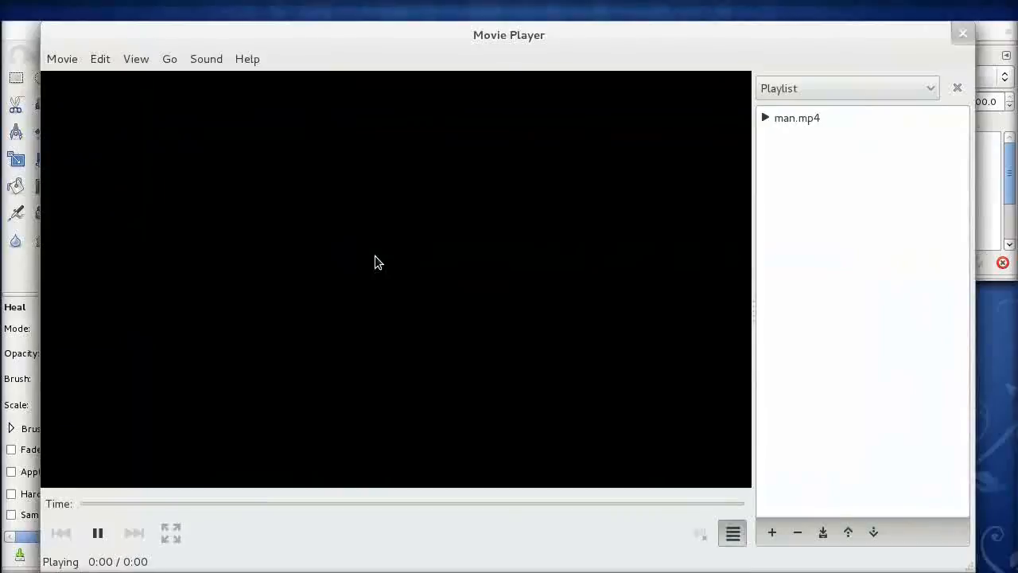
Step: Play the rendered man.mp4 several times to check the arm animation
{"action": "left_click", "coordinate": [98, 535]}
{"action": "left_click", "coordinate": [98, 536]}
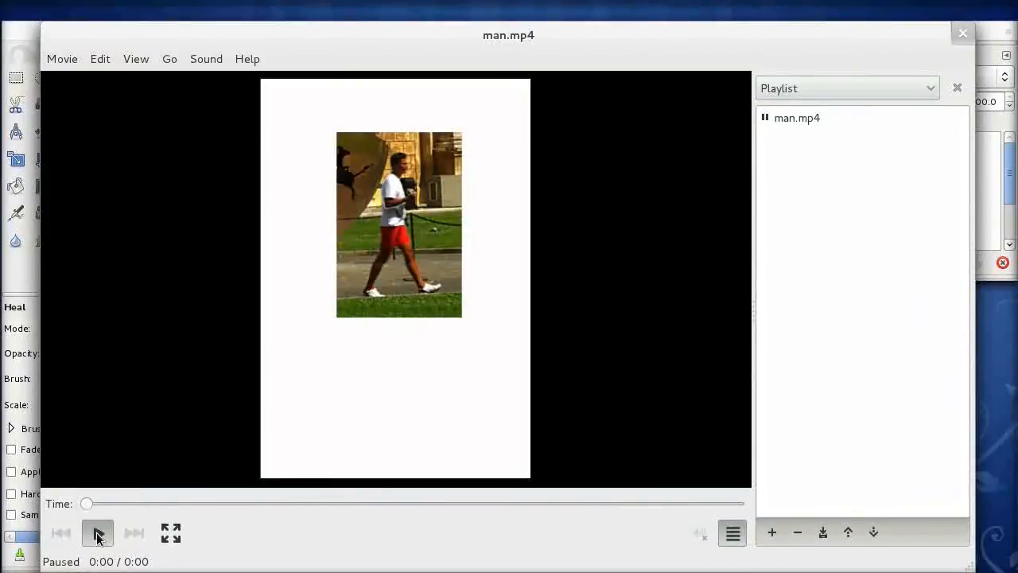
{"action": "left_click", "coordinate": [98, 536]}
{"action": "left_click", "coordinate": [98, 535]}
{"action": "left_click", "coordinate": [98, 538]}
{"action": "left_click", "coordinate": [98, 538]}
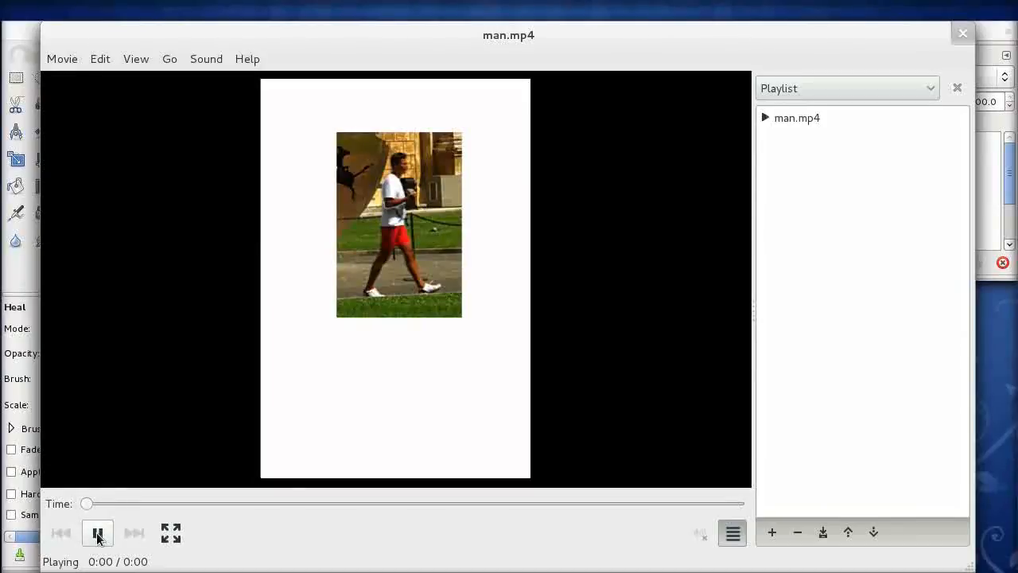